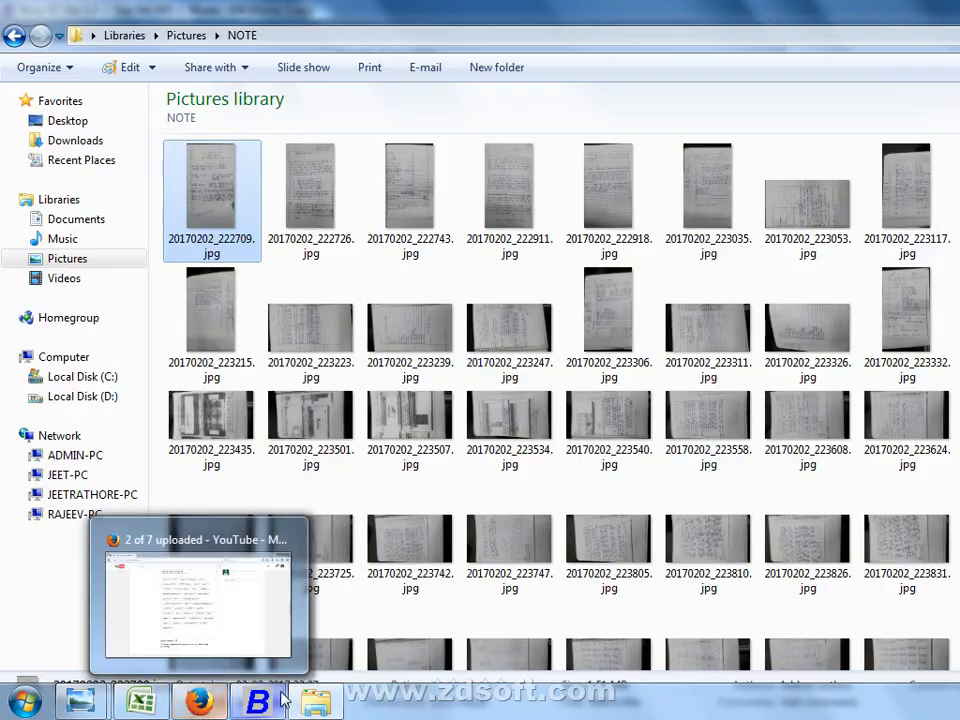
Switch to Busy and save the new Demo Classes company, entering the super user's name and password and confirming the password.
click(258, 702)
click(752, 416)
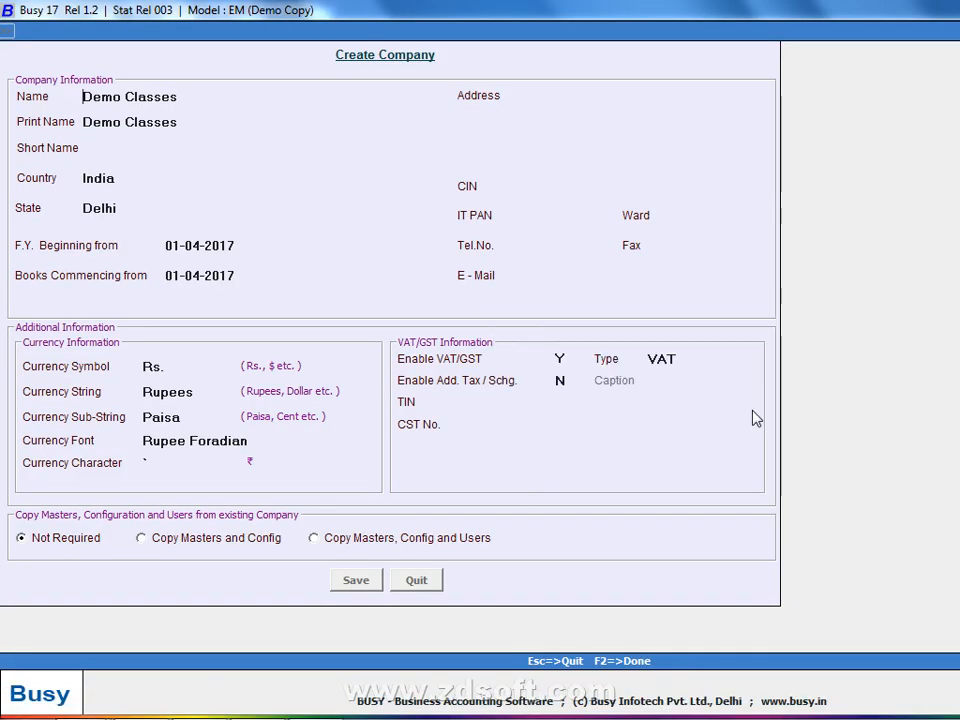
text(D)
key(Return)
text(D)
key(Return)
text(D)
key(Return)
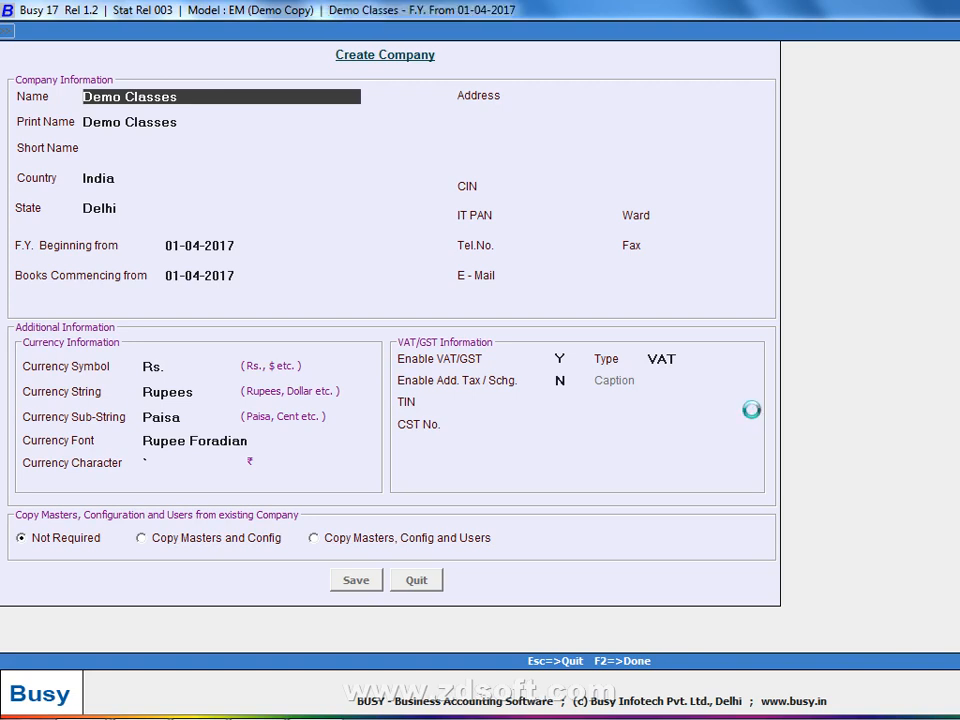
Open the inventory features and options for configuration and set the stock valuation method to FIFO.
key(Down)
key(Down)
key(Down)
key(Down)
key(Return)
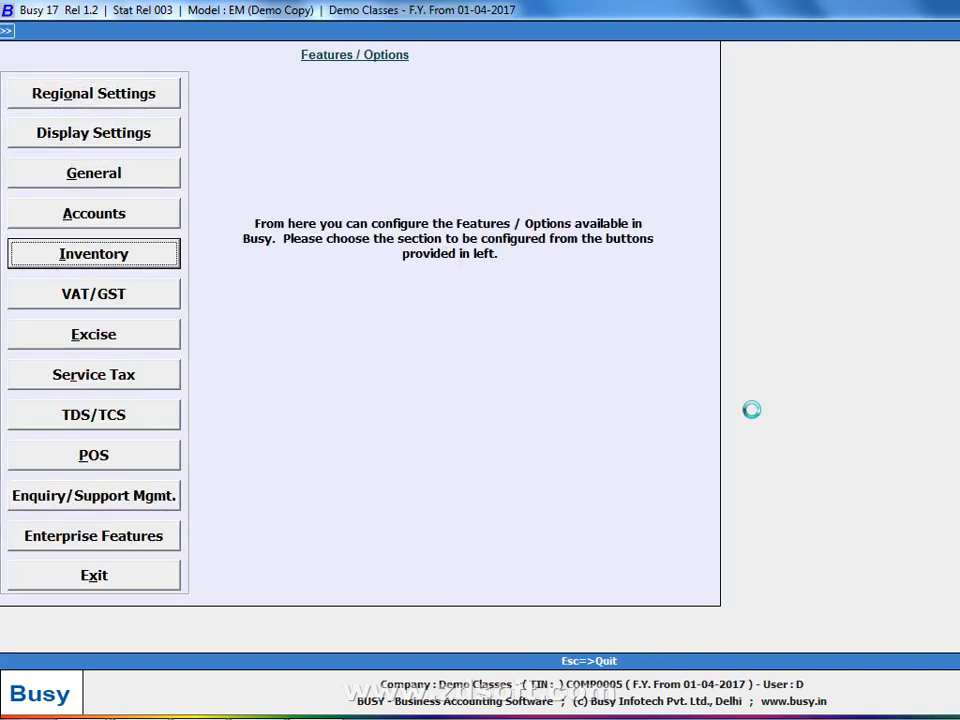
key(Return)
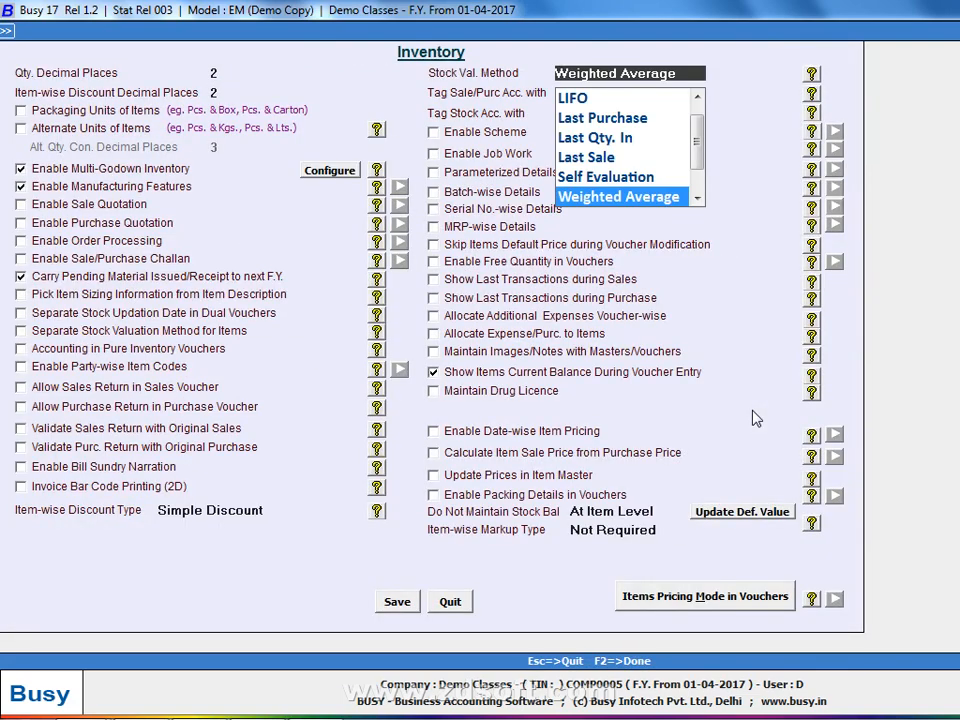
key(Home)
key(Return)
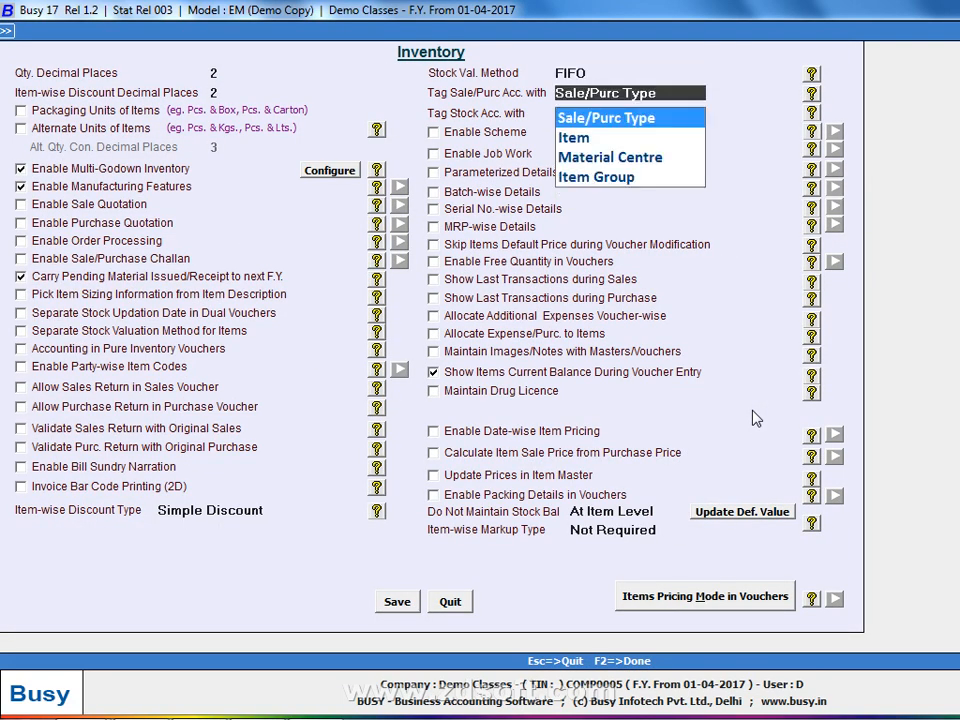
Tag sale/purchase accounts with Item, accept Material Centre for stock accounts, and save the inventory configuration.
key(Down)
key(Return)
key(Return)
key(F2)
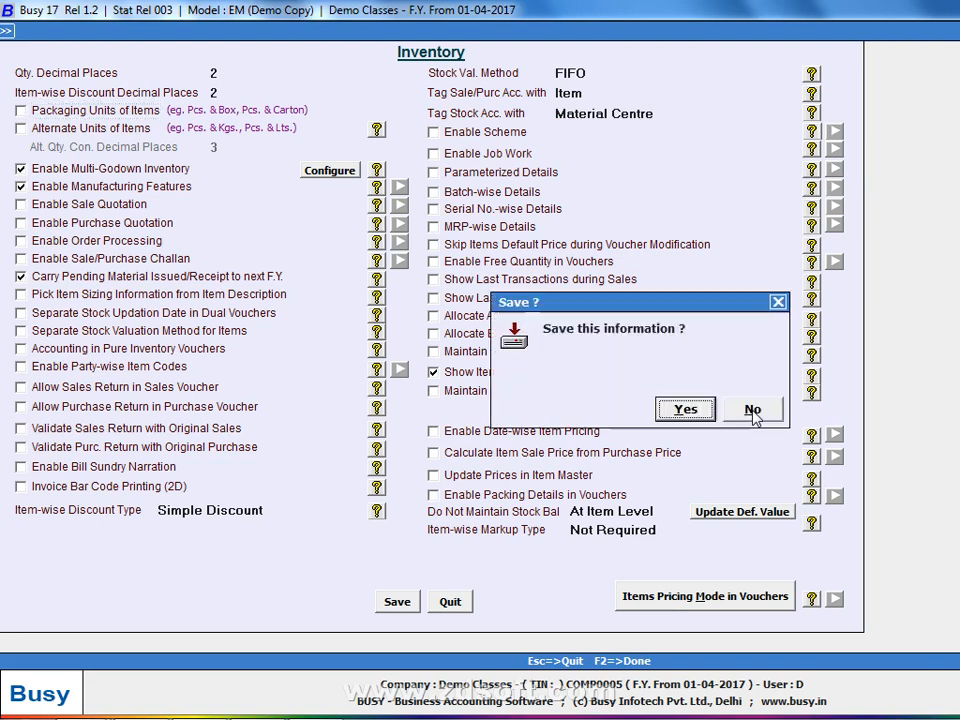
key(y)
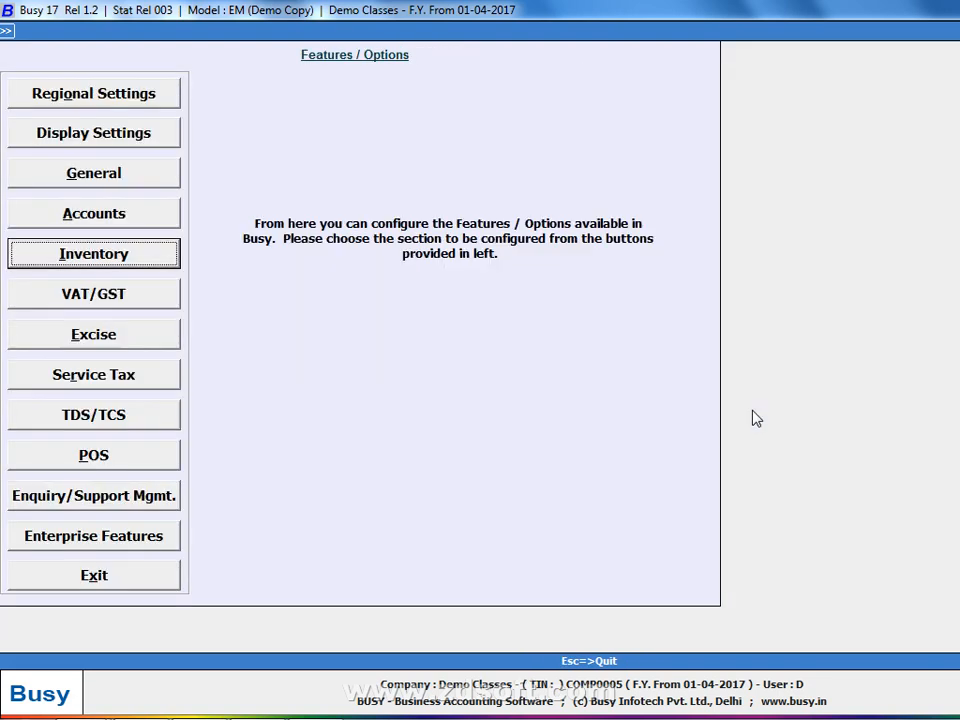
Leave the feature configuration and start a new purchase voucher in the Main series.
key(Escape)
key(Right)
key(Right)
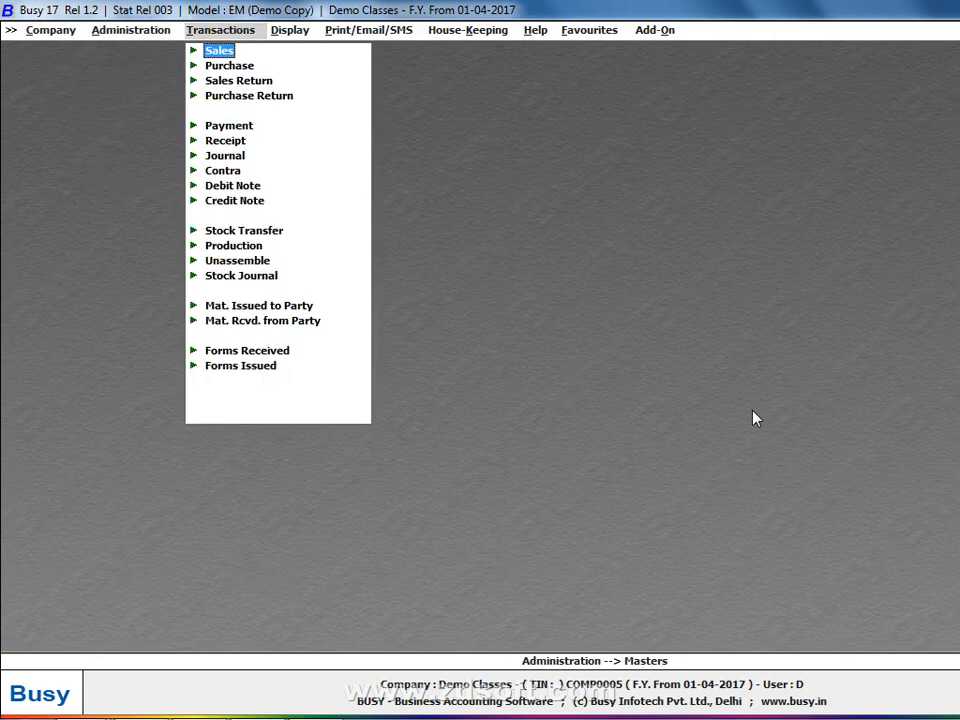
key(Down)
key(Return)
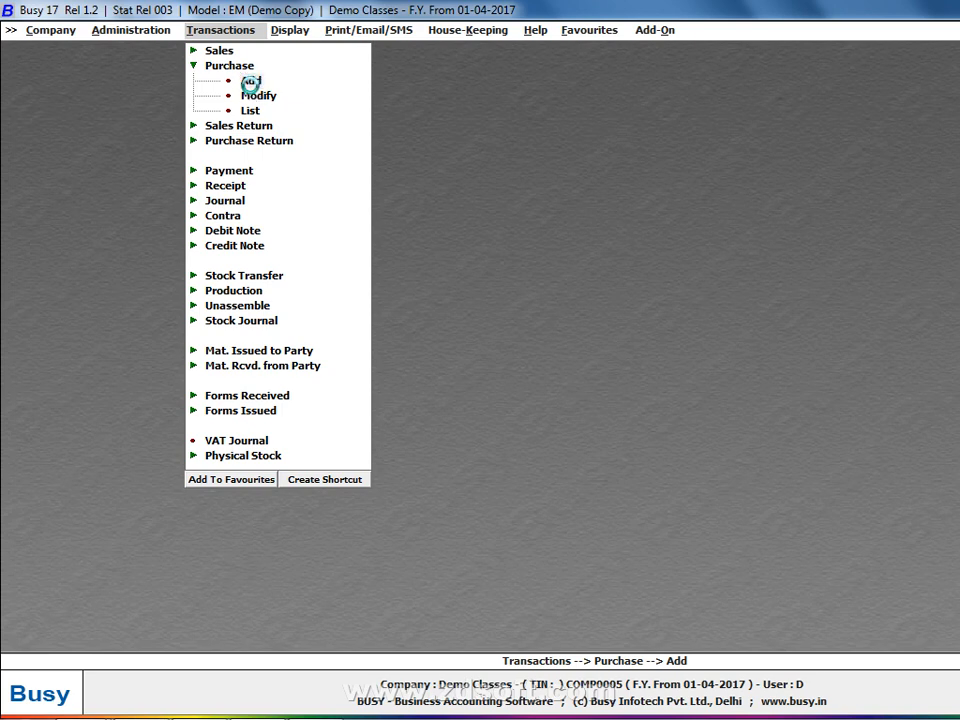
click(250, 80)
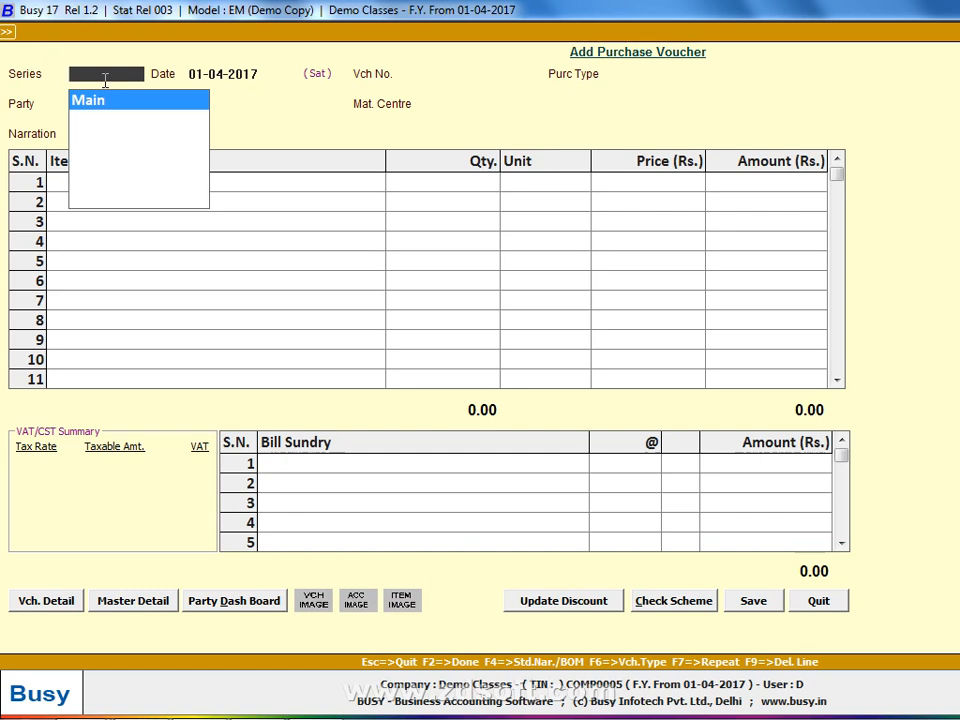
key(Return)
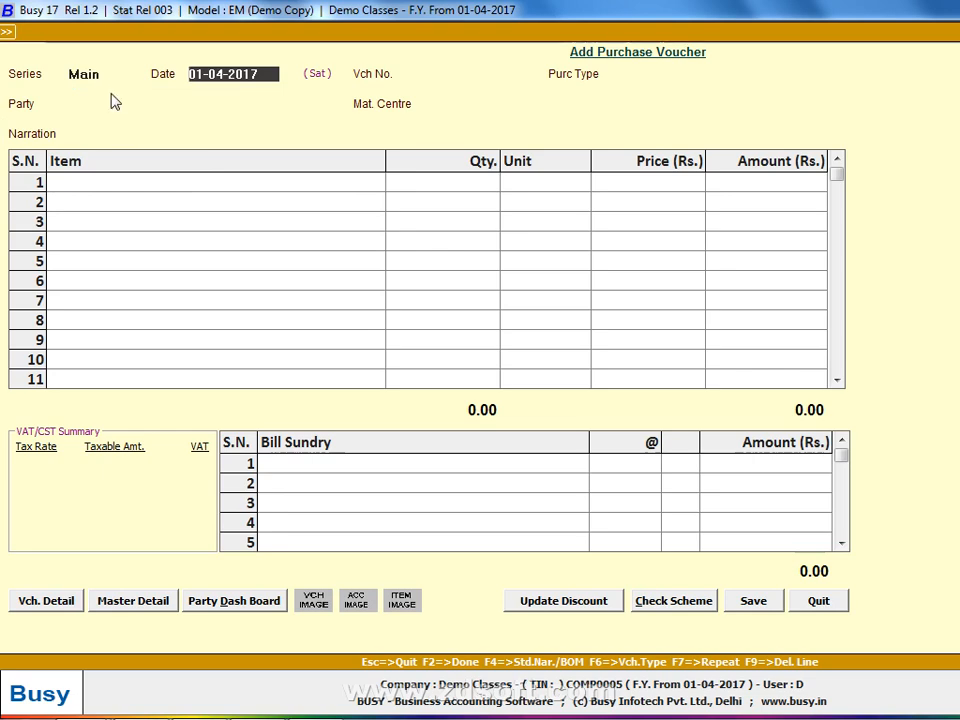
Check the photographed purchase notes and try to date the purchase voucher 01-04-2007.
key(alt+Tab)
key(alt+Tab)
key(alt+Tab)
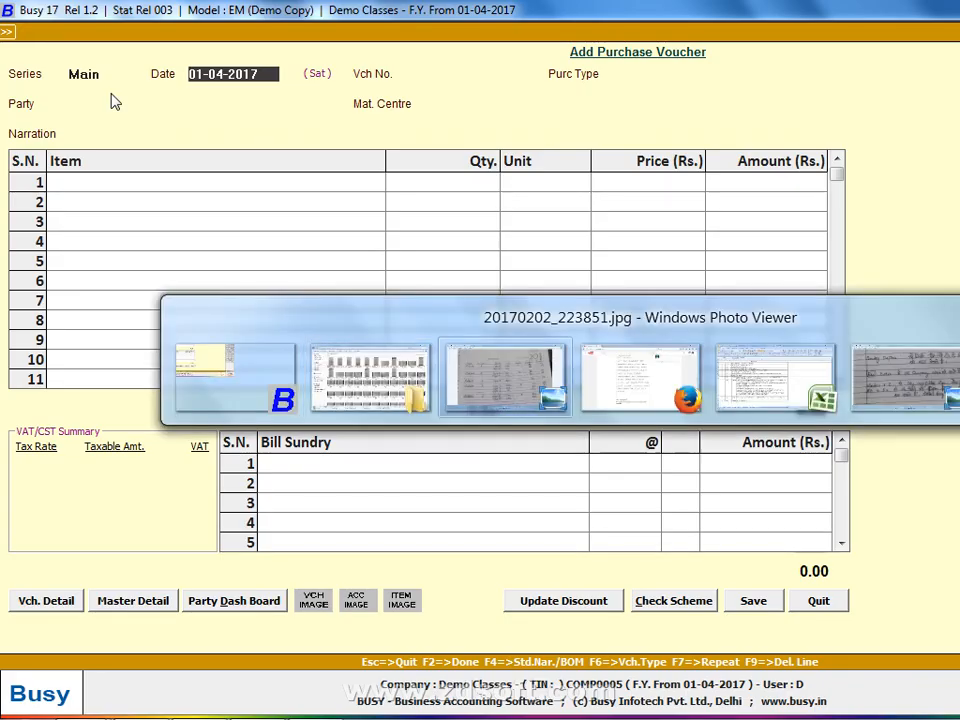
key(alt+Tab)
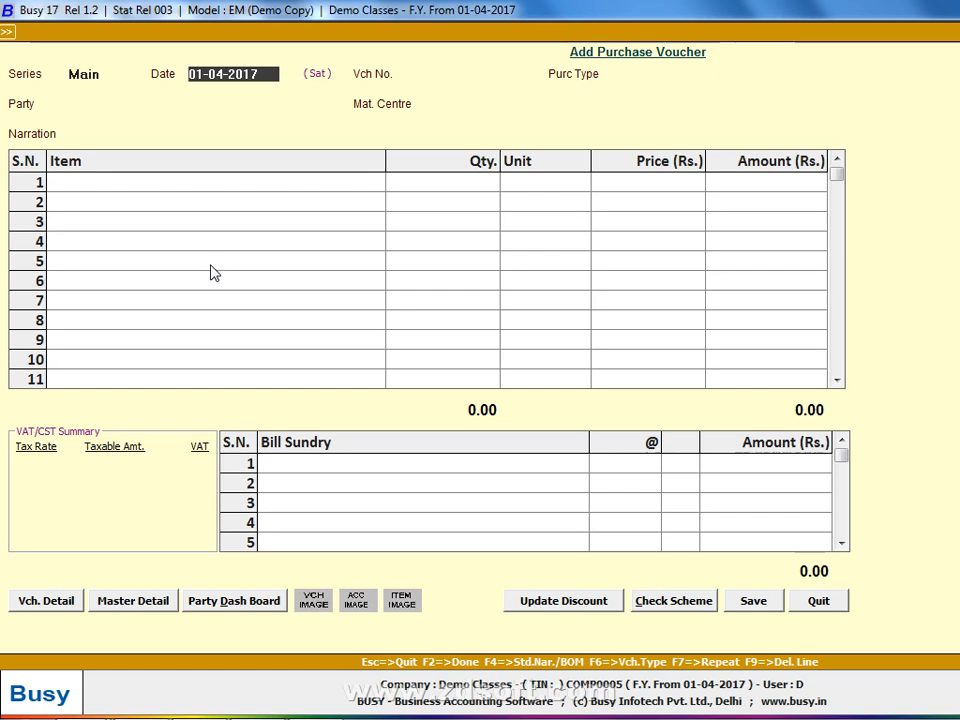
text(1-04-200)
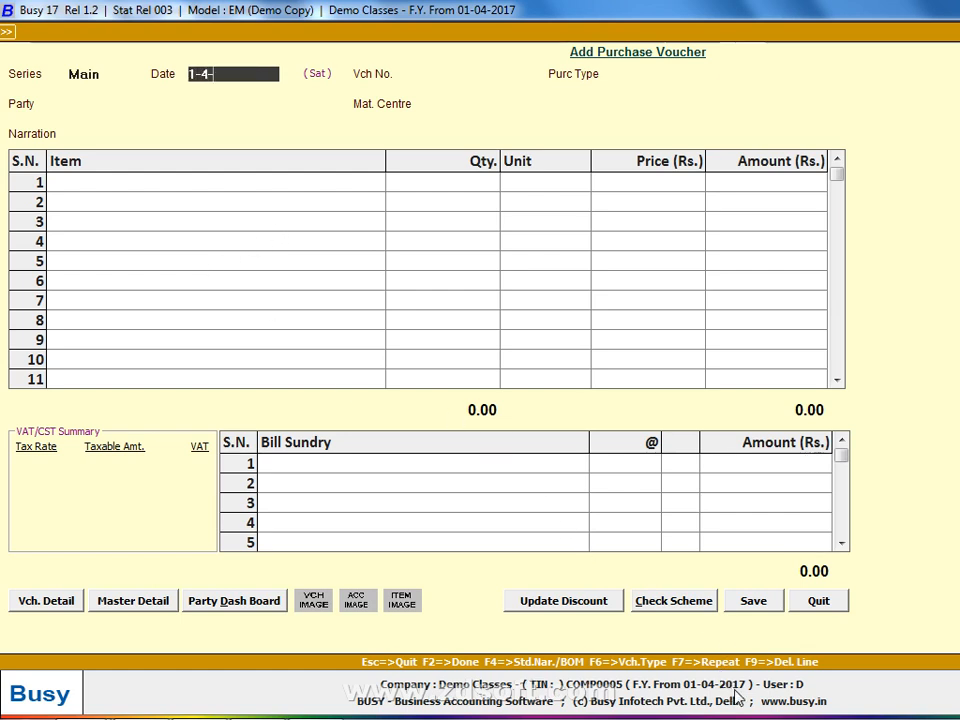
text(7)
key(Return)
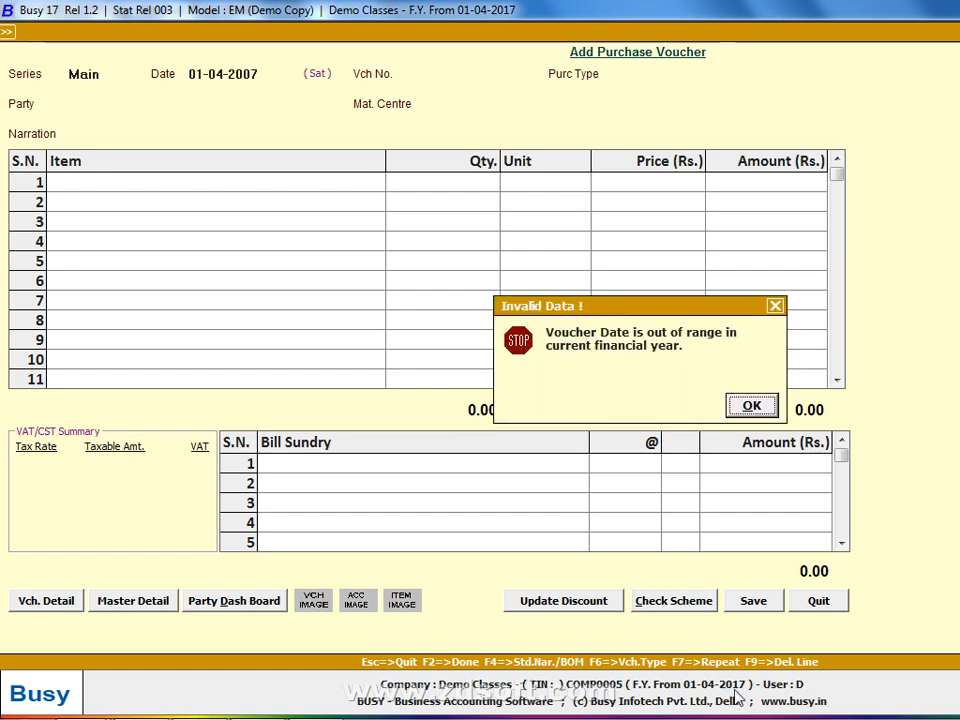
key(Return)
key(Return)
key(Return)
Set the purchase voucher's date to 01-04-2017 and its voucher number to 1.
text(0)
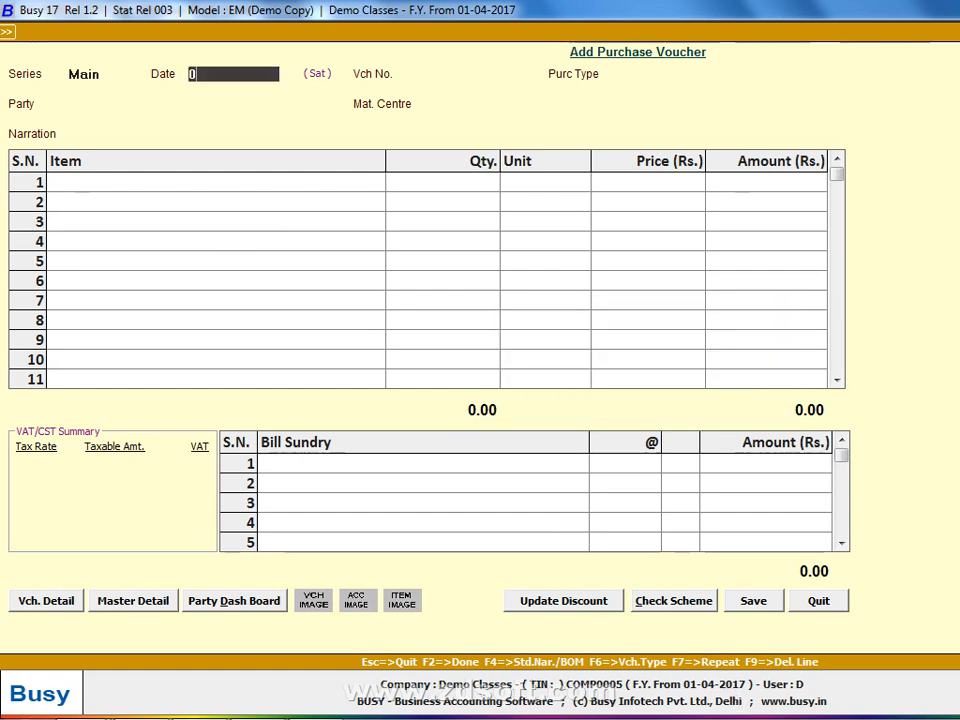
text(1-04-2017)
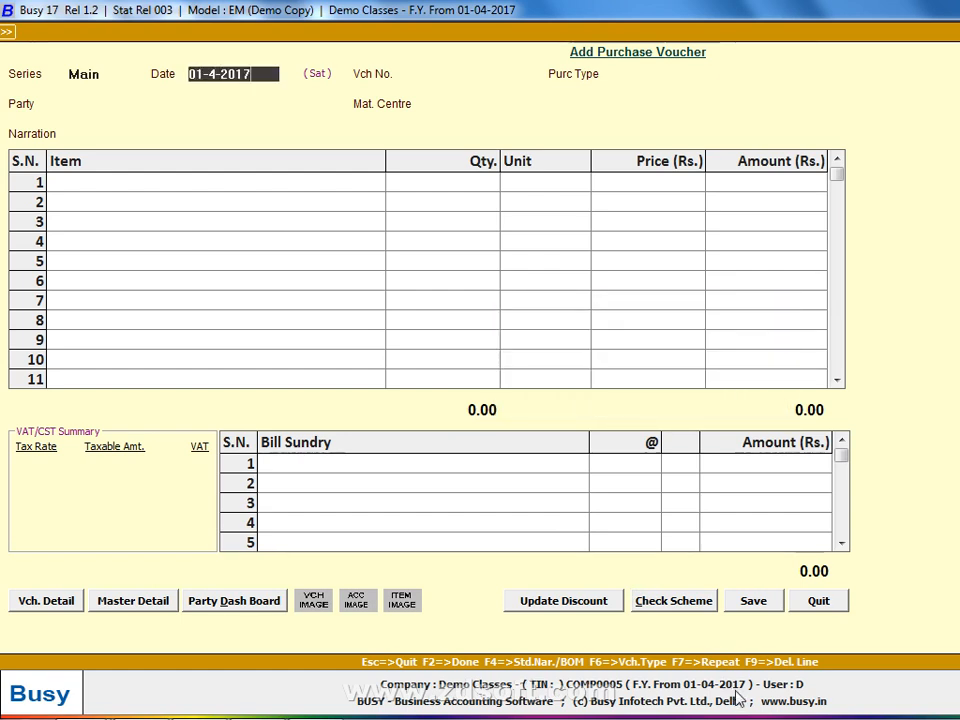
key(Return)
mouse_move(745, 718)
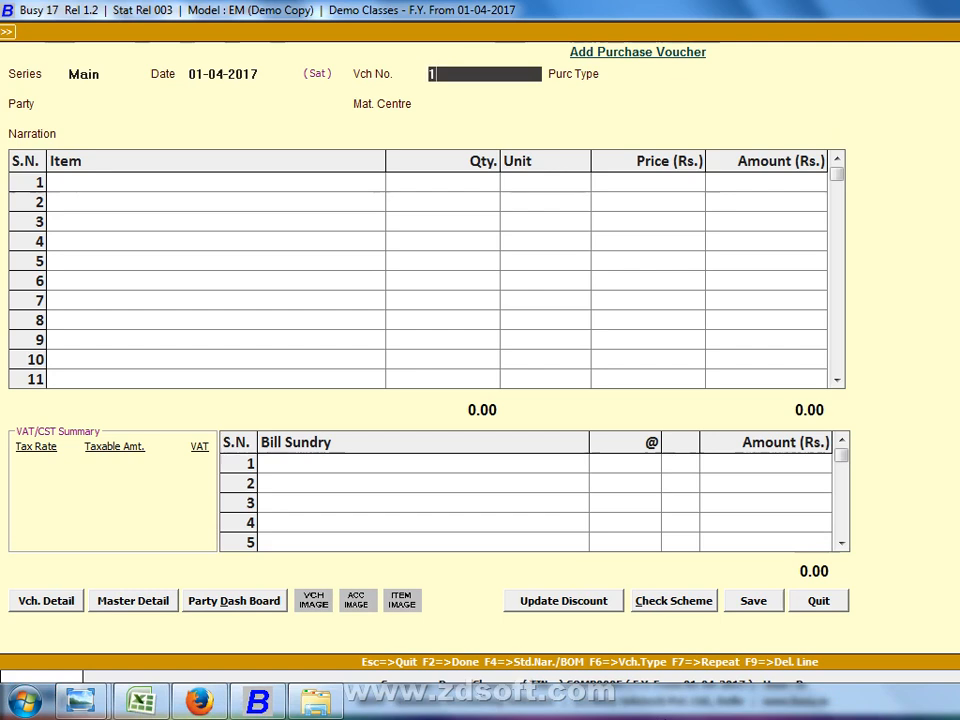
key(Return)
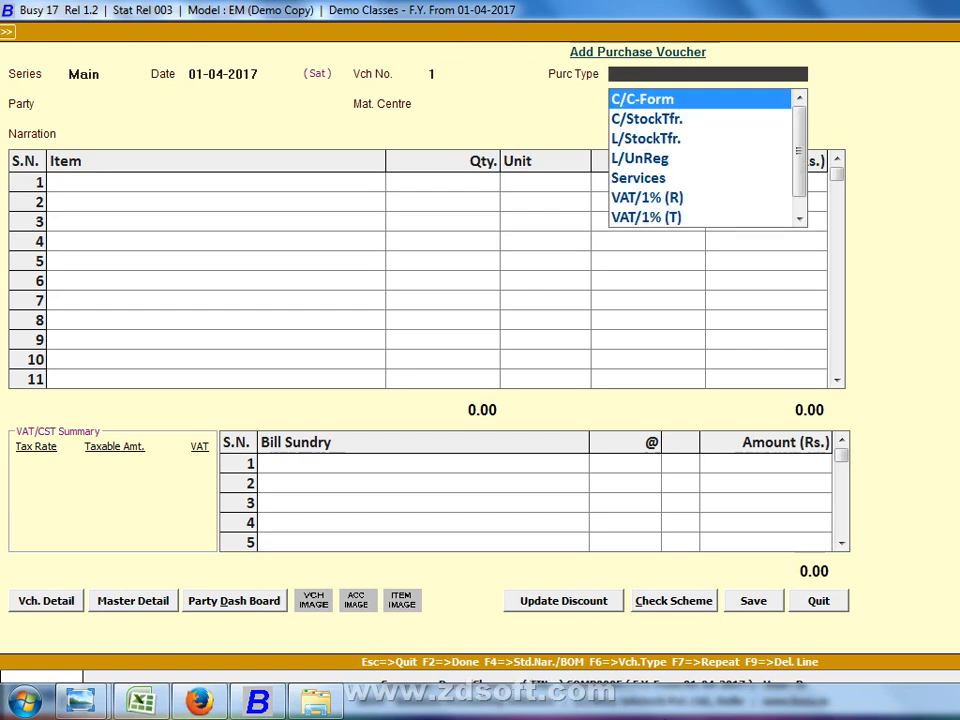
Set the voucher's purchase type to VAT/Exempt.
text(ex)
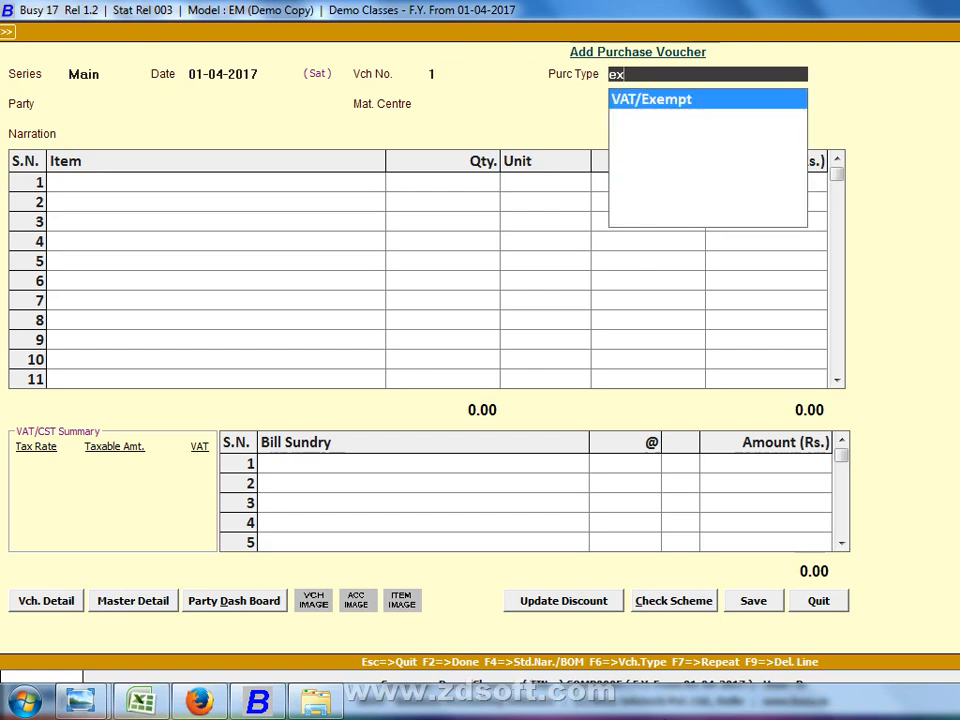
key(BackSpace)
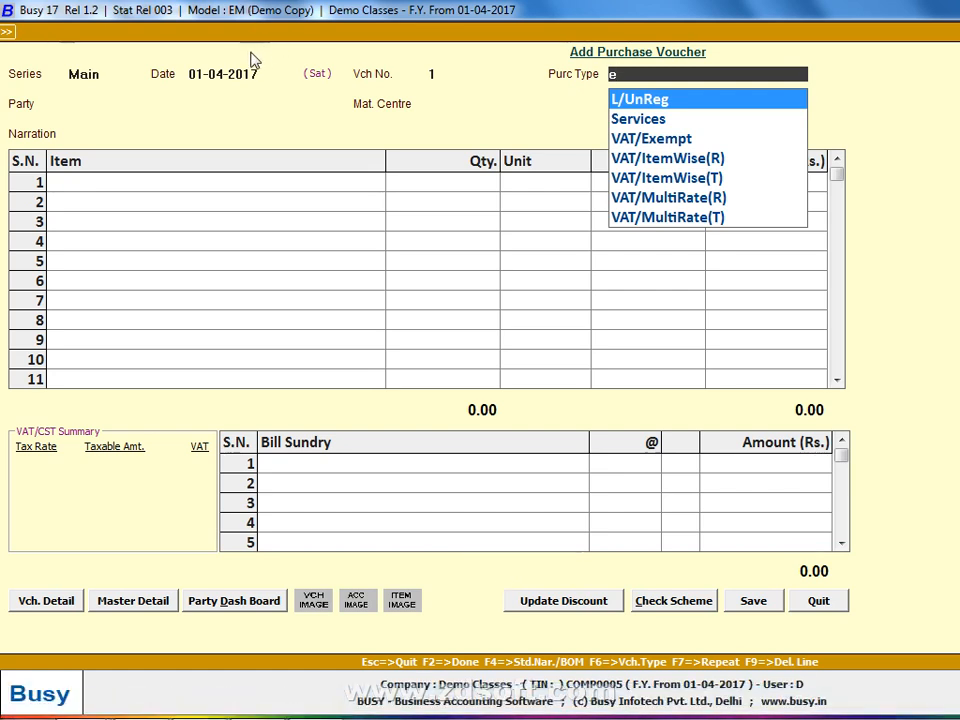
text(x)
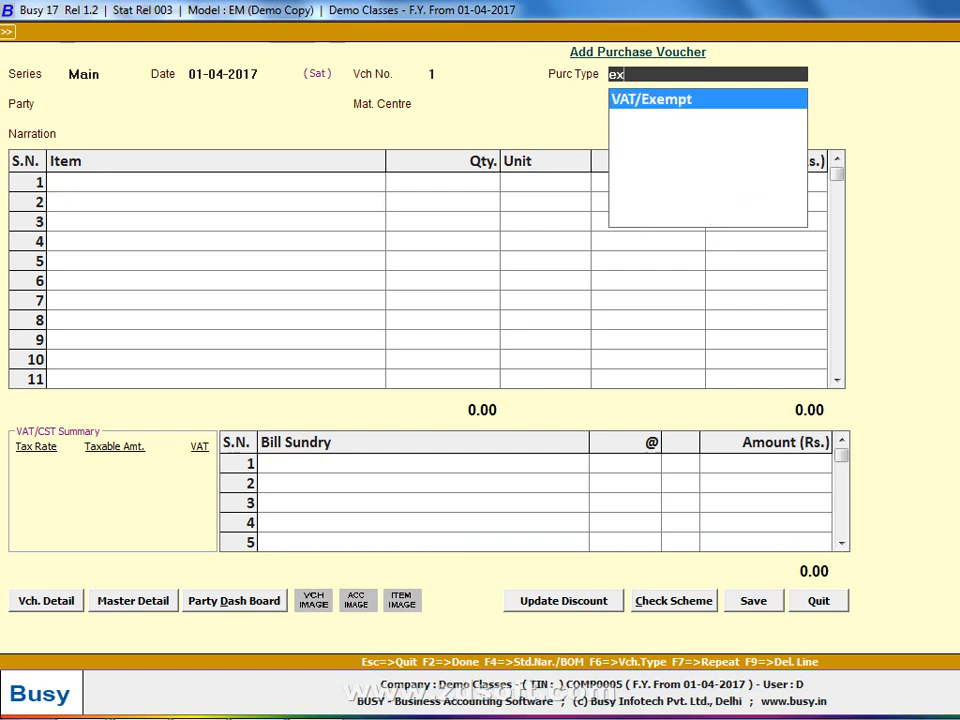
key(Return)
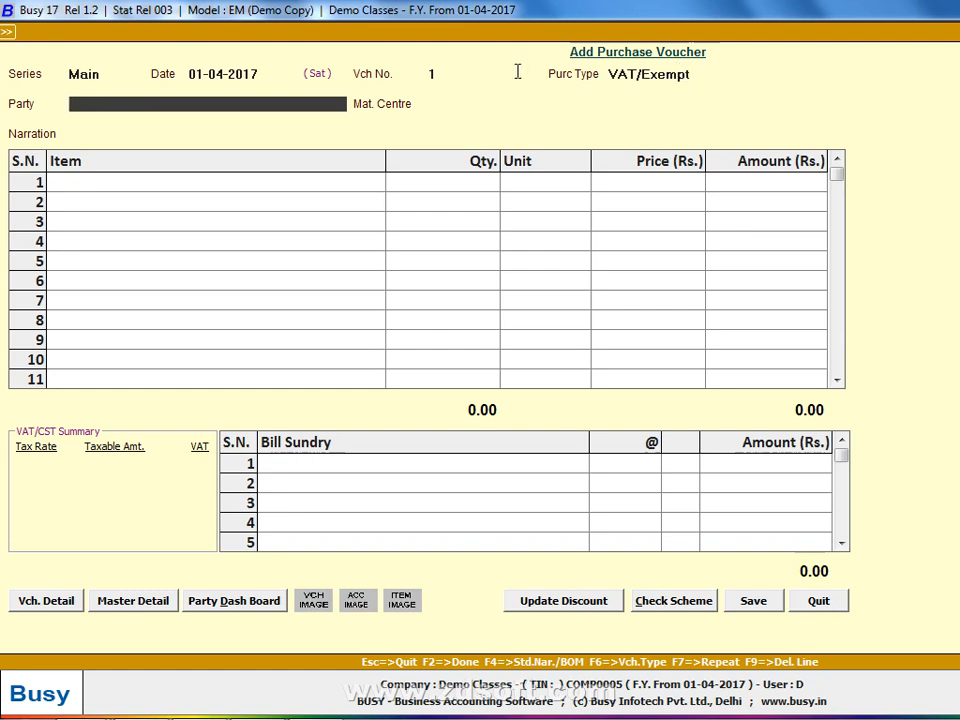
Check the party in the photographed notes and begin a new account master named A from the voucher's party field.
key(alt+Tab)
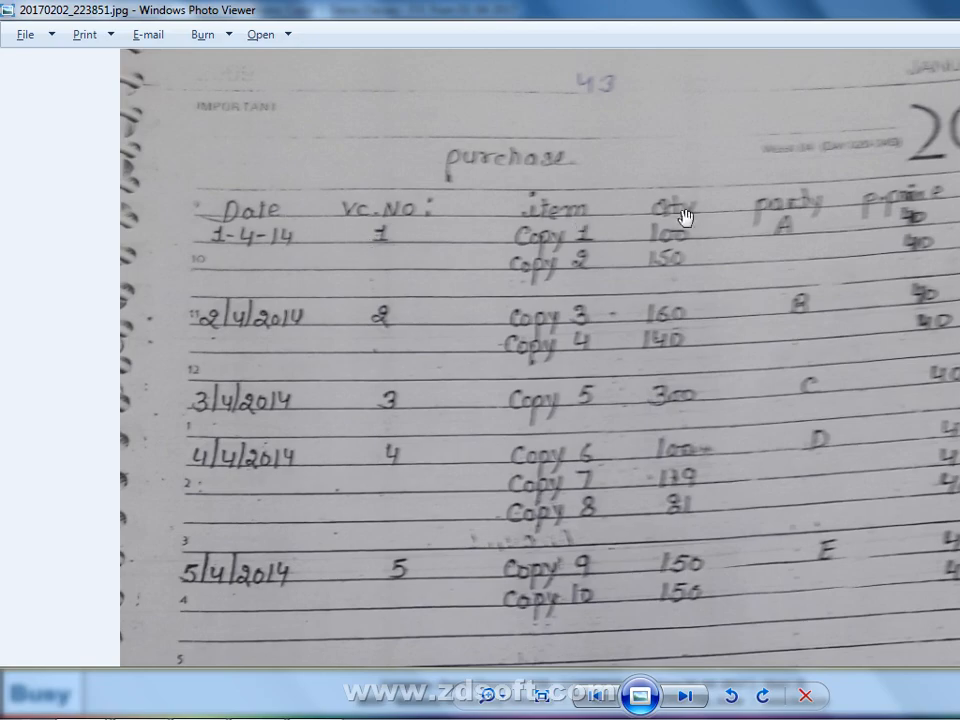
key(alt+Tab)
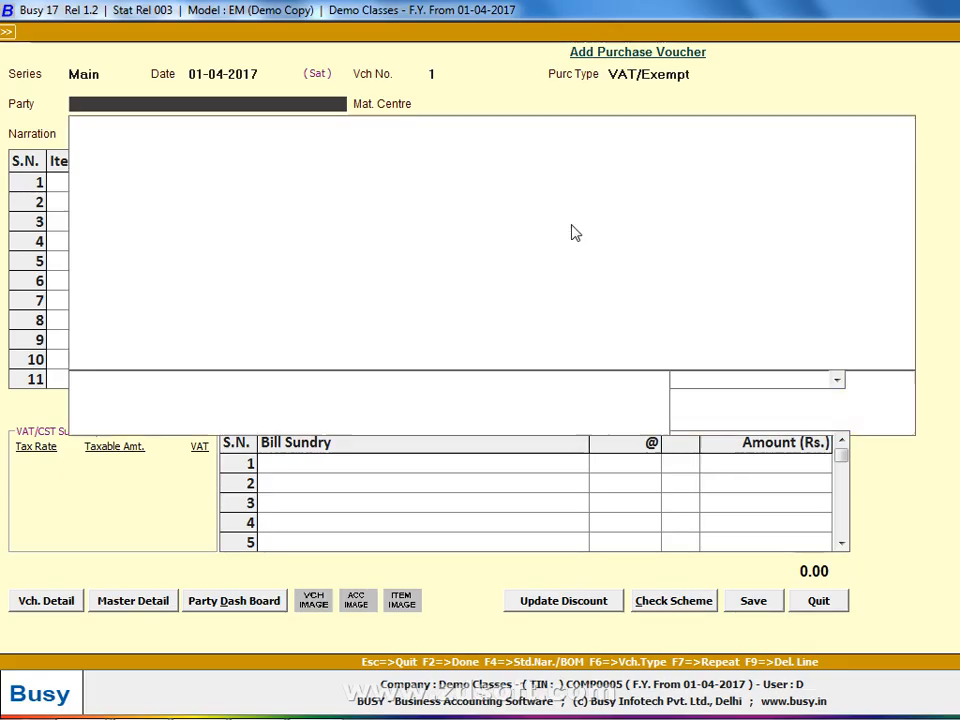
text(a)
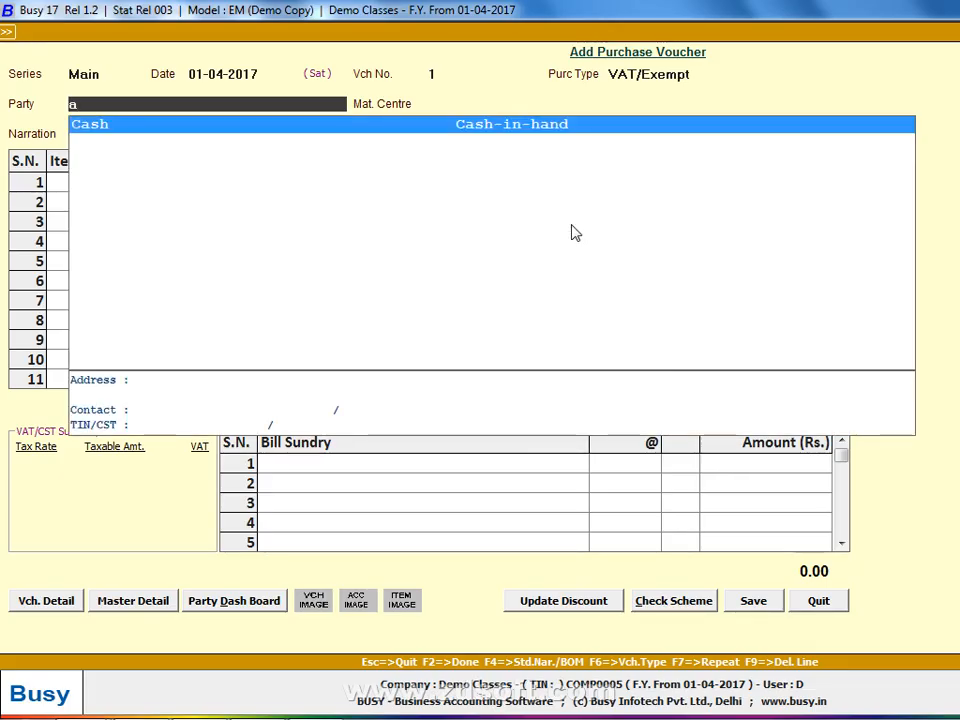
key(alt+c)
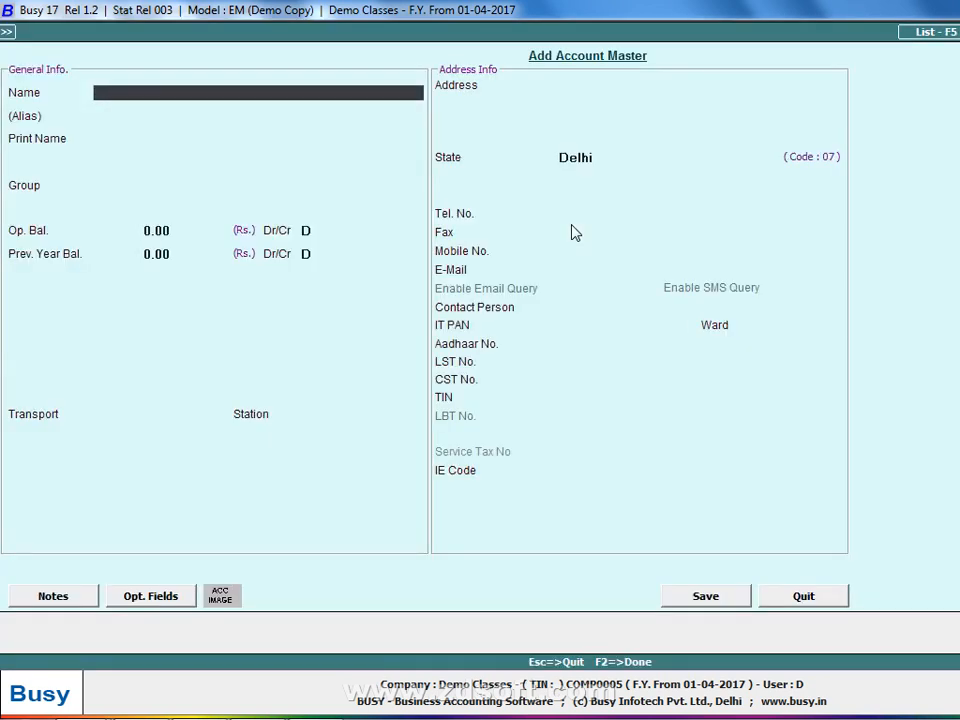
text(A)
key(Return)
key(Return)
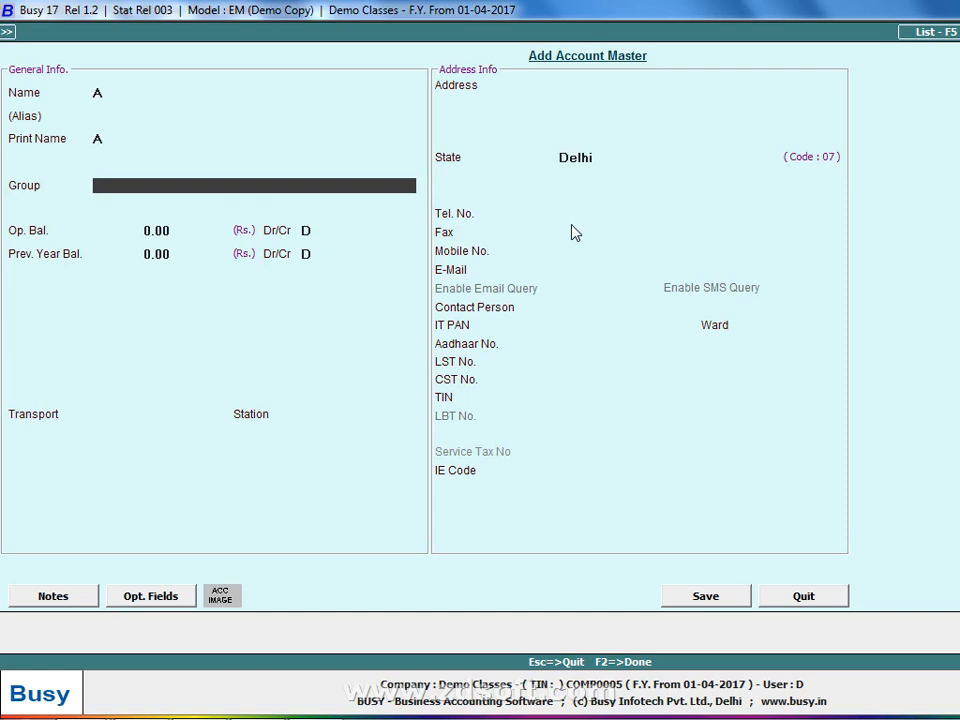
Assign account A to the Sundry Creditors group and set bill-by-bill balancing to N.
text(sun)
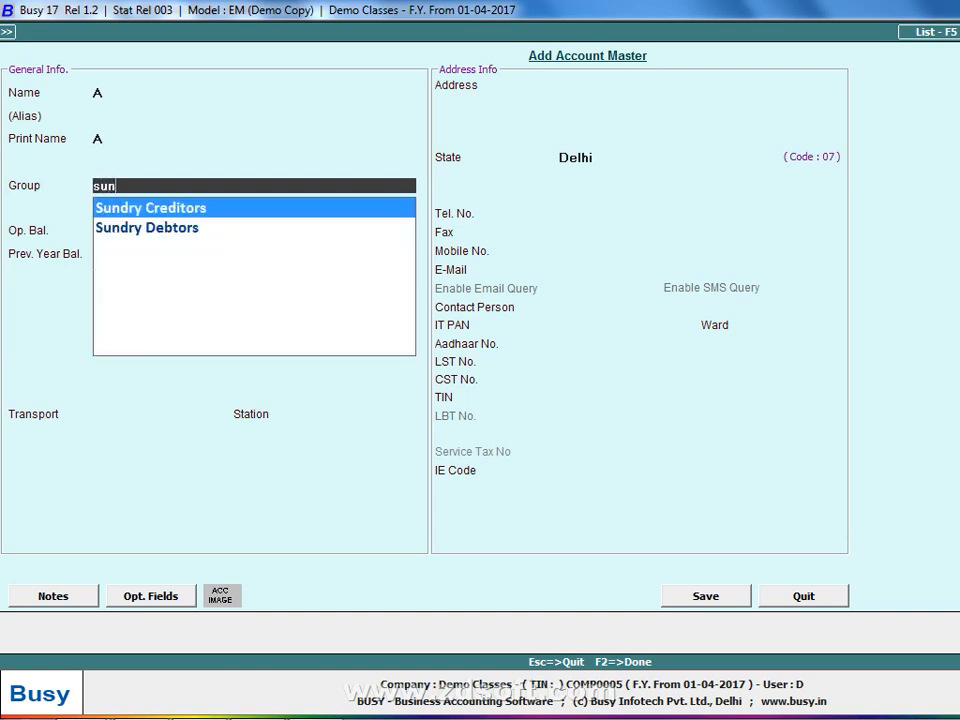
key(Return)
key(Return)
key(Return)
text(N)
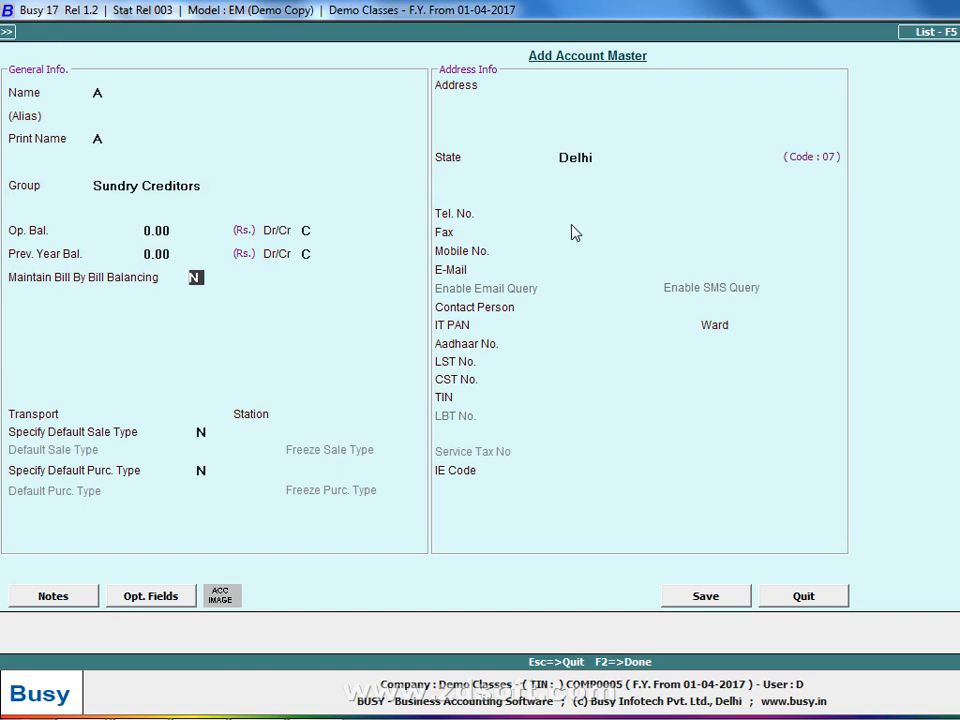
click(364, 184)
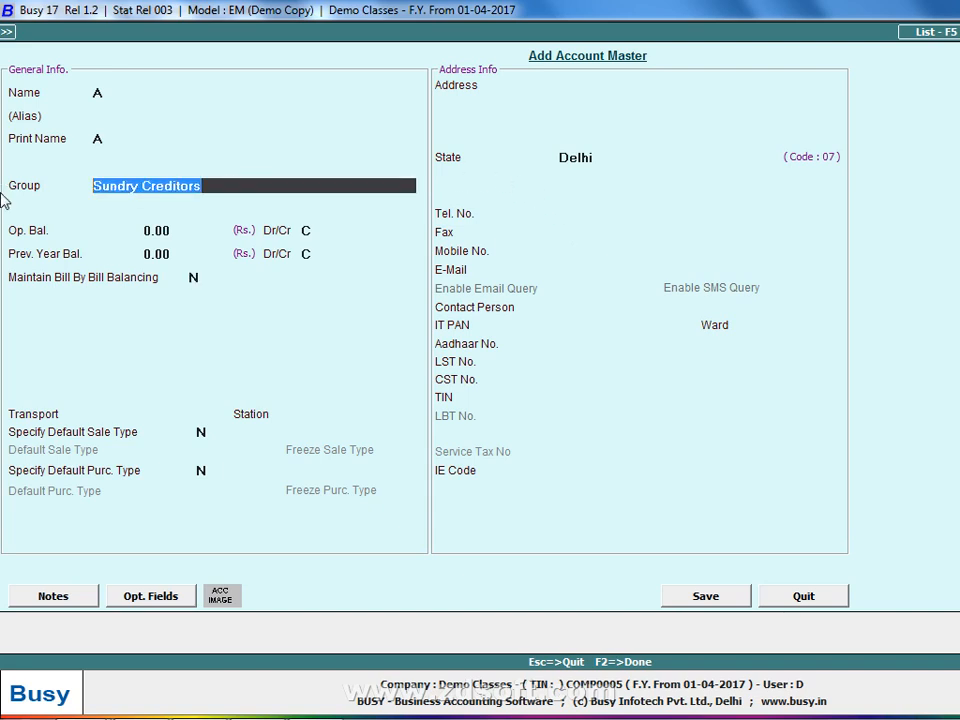
click(110, 190)
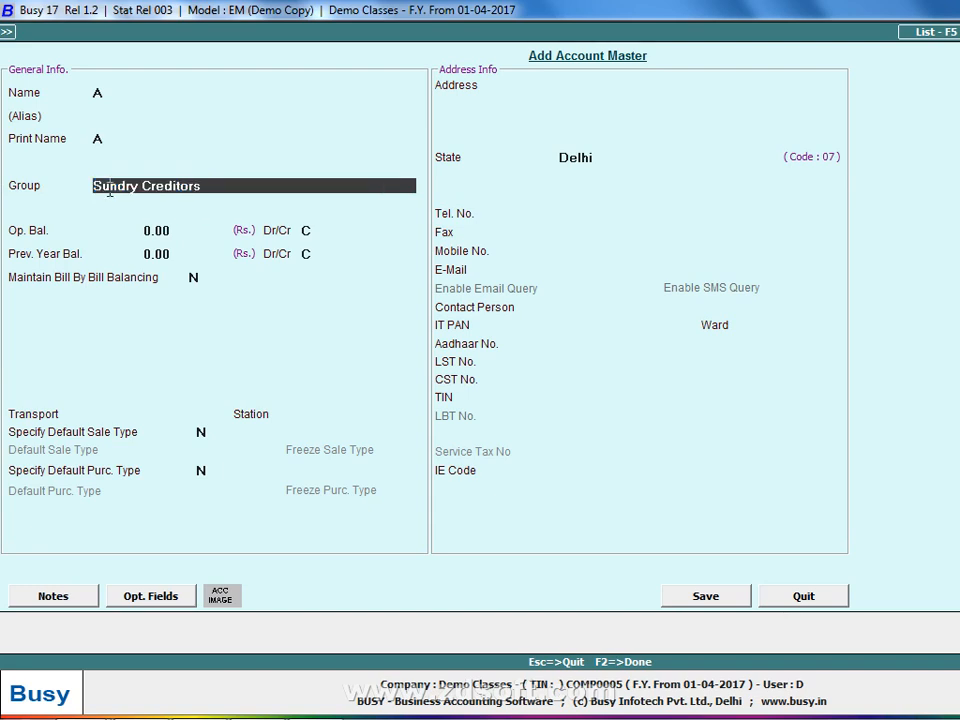
drag(203, 184, 86, 206)
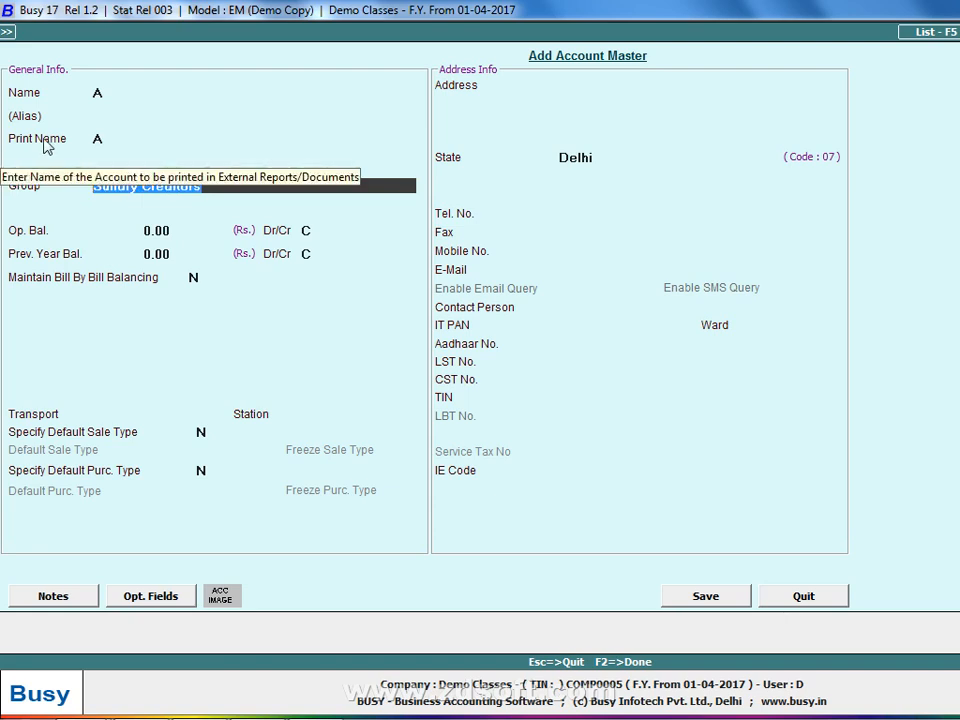
key(Return)
key(Return)
key(Return)
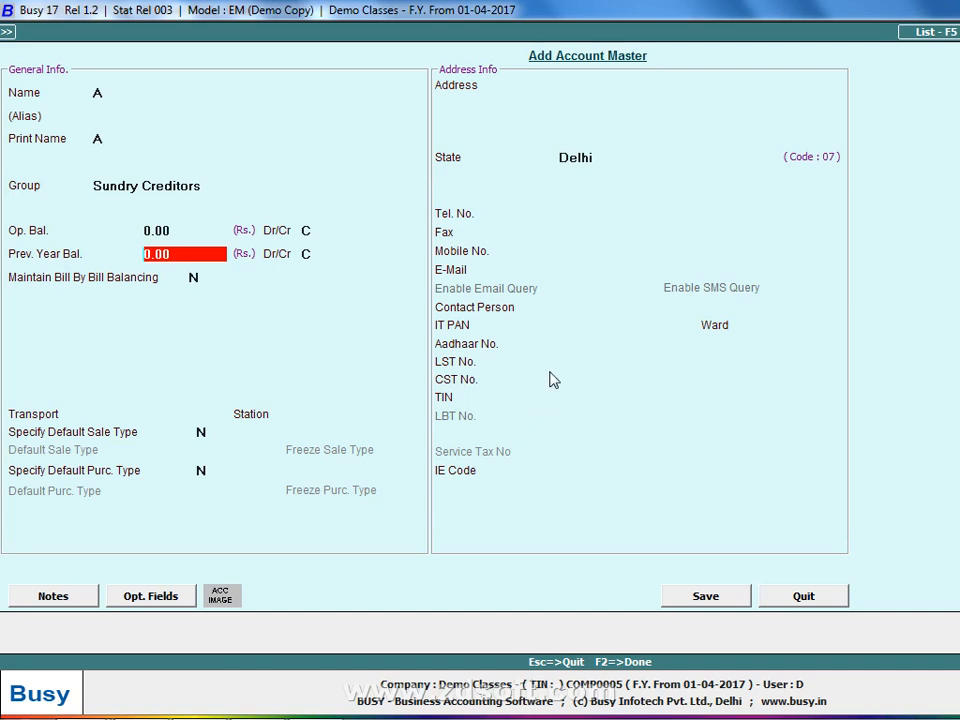
key(Up)
key(Up)
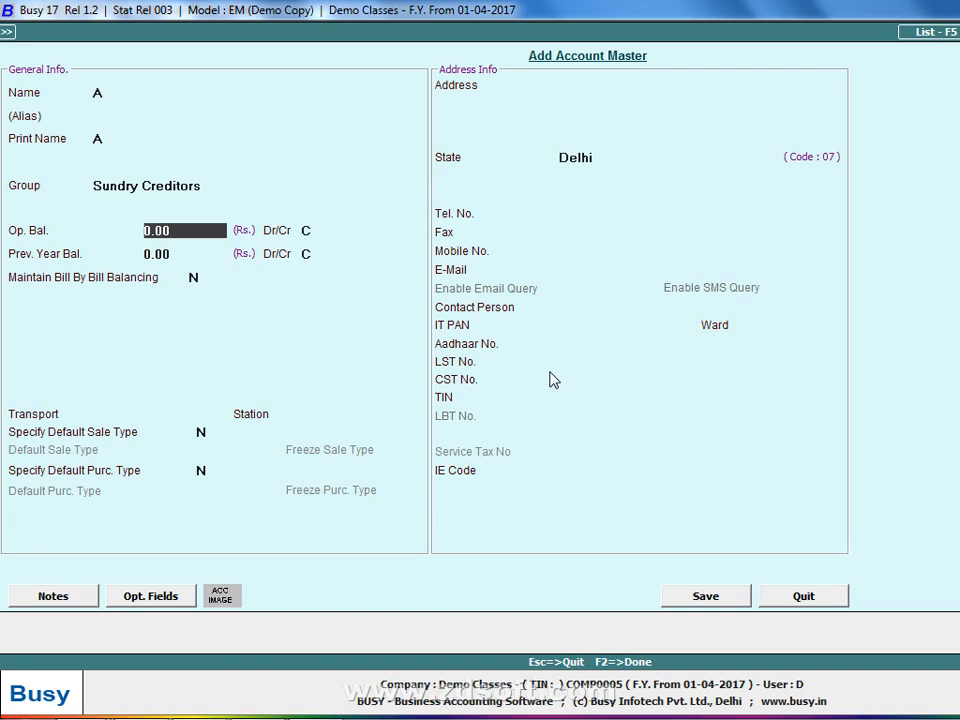
Keep account A's opening and previous-year balances at 0.00 and its default sale and purchase type options at N.
key(Return)
key(Return)
key(Return)
key(Return)
key(Return)
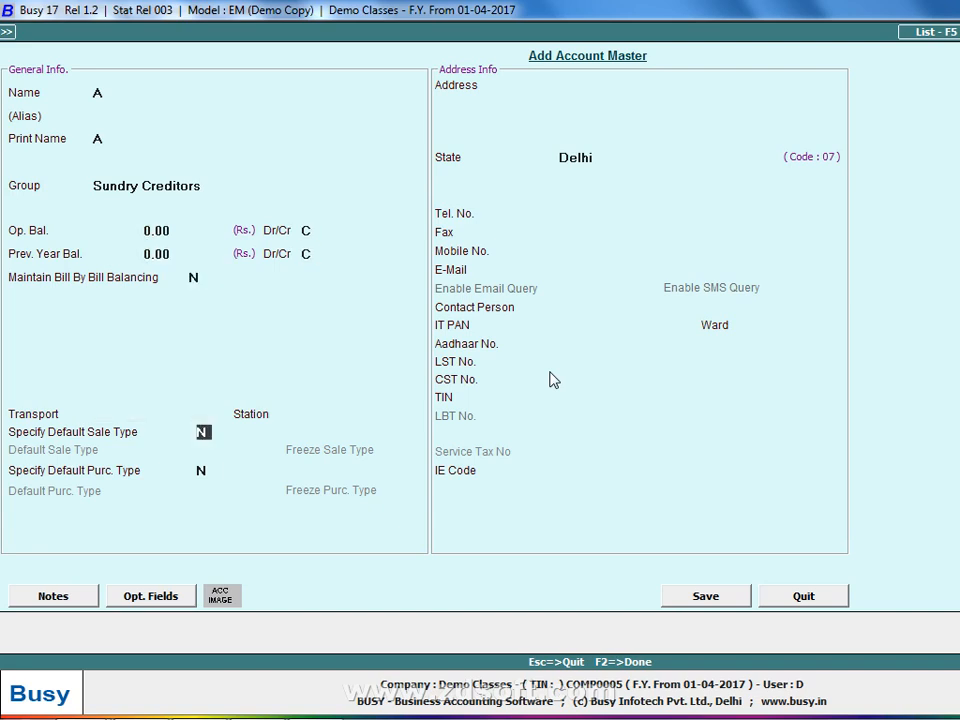
key(Up)
key(Up)
key(Up)
key(Up)
key(Return)
key(Return)
key(Return)
key(Return)
key(Return)
key(Return)
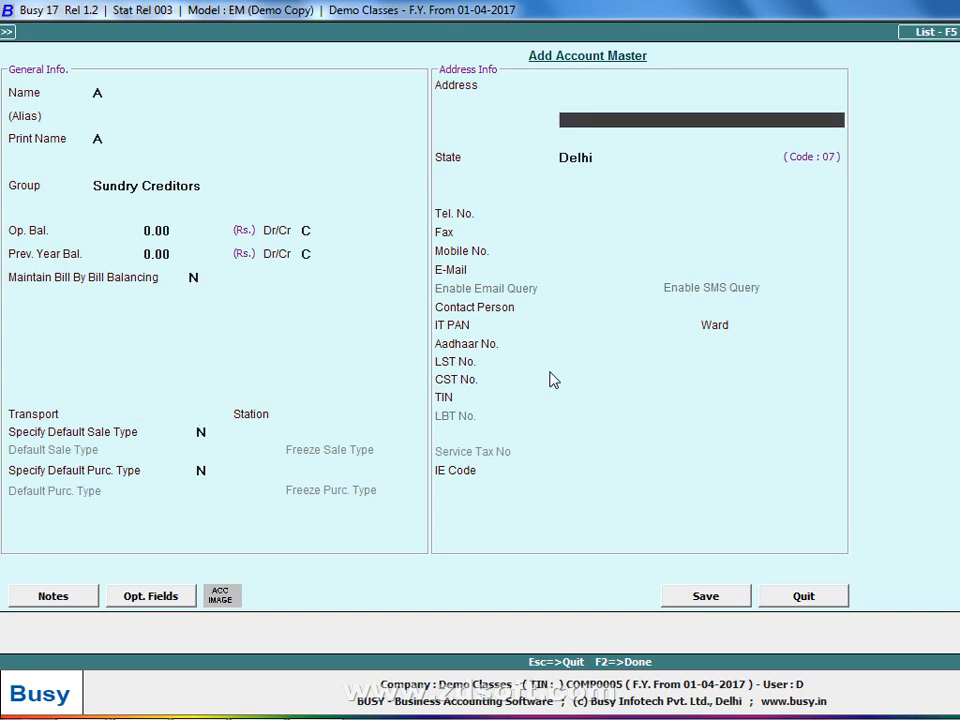
Keep the state as Delhi, leave the contact and tax details blank, and save account A as the voucher's party.
key(Return)
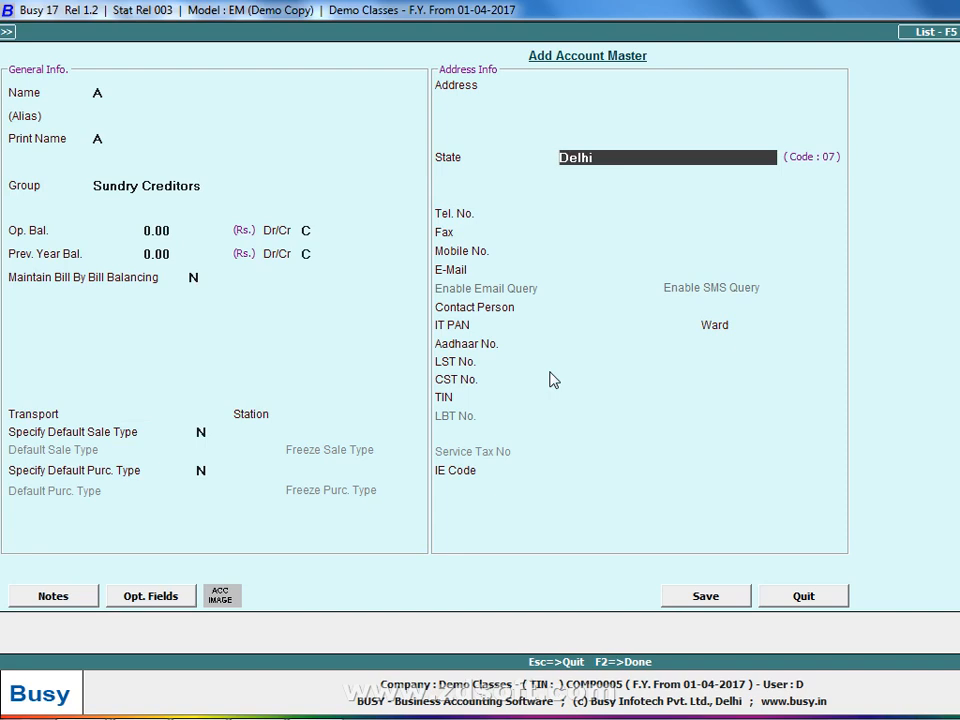
key(Return)
key(Return)
key(Return)
key(Return)
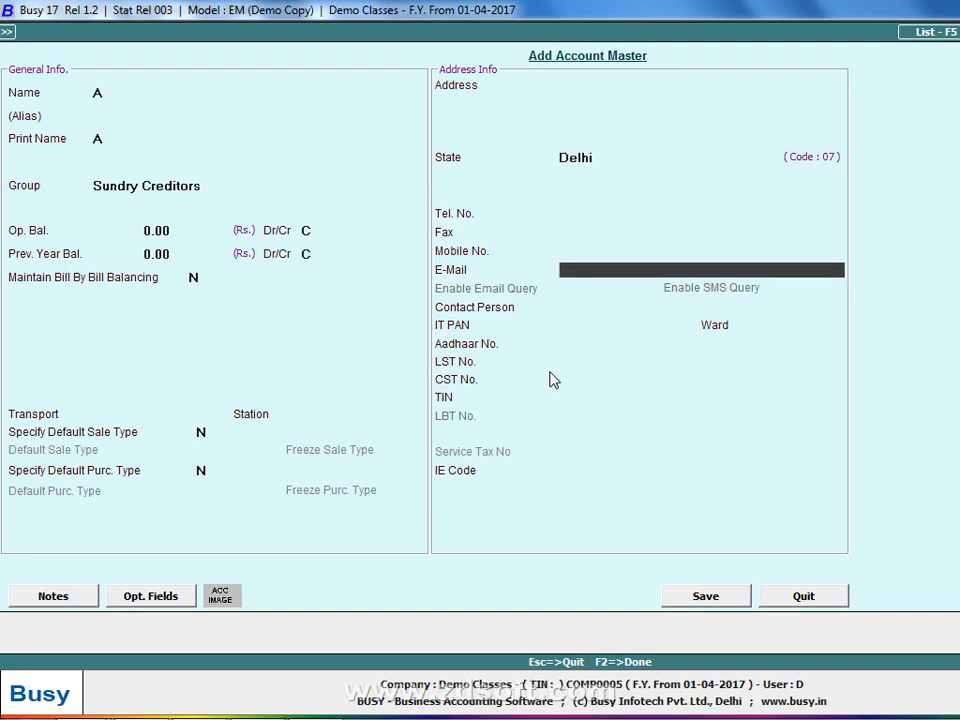
key(Return)
key(Return)
key(Return)
key(Return)
key(Return)
key(Return)
key(Return)
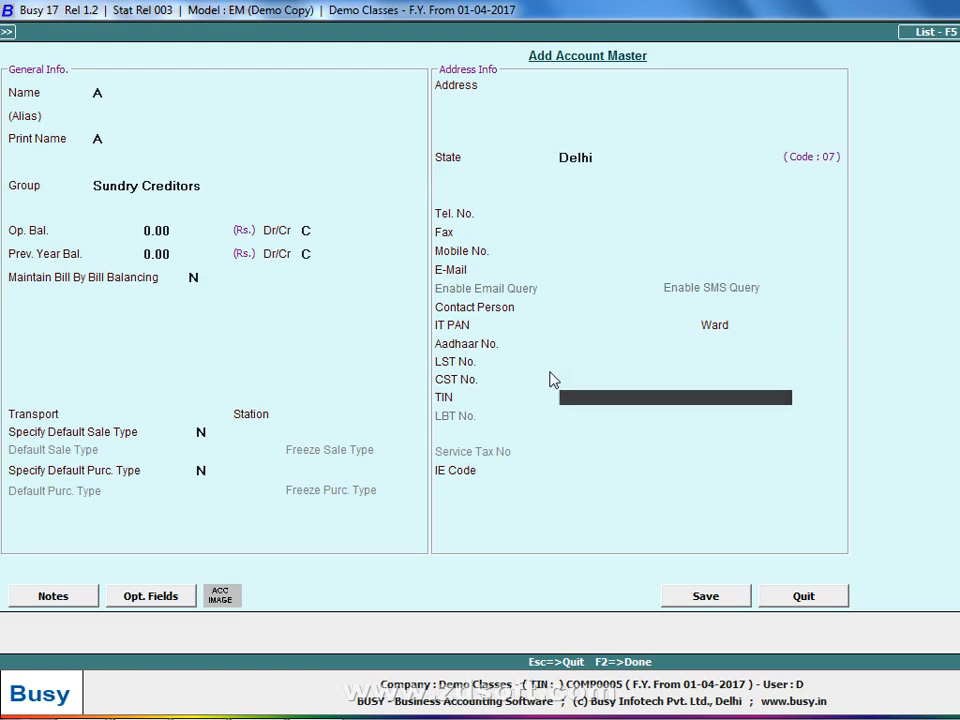
key(Return)
key(Return)
key(Return)
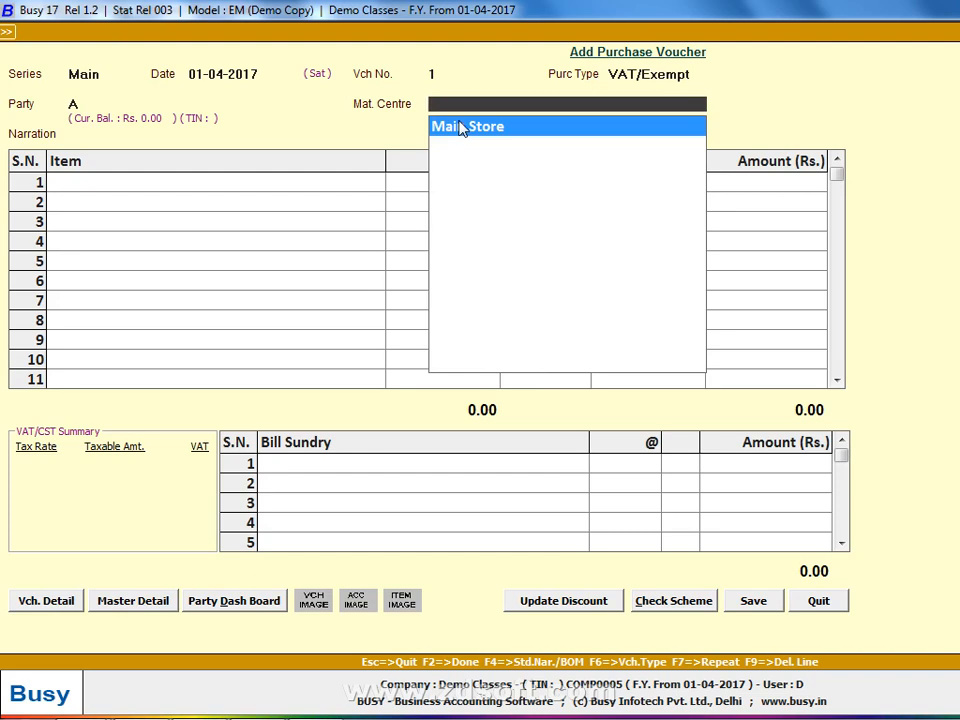
Review account A's master from the voucher's party field and close it without changes.
key(Escape)
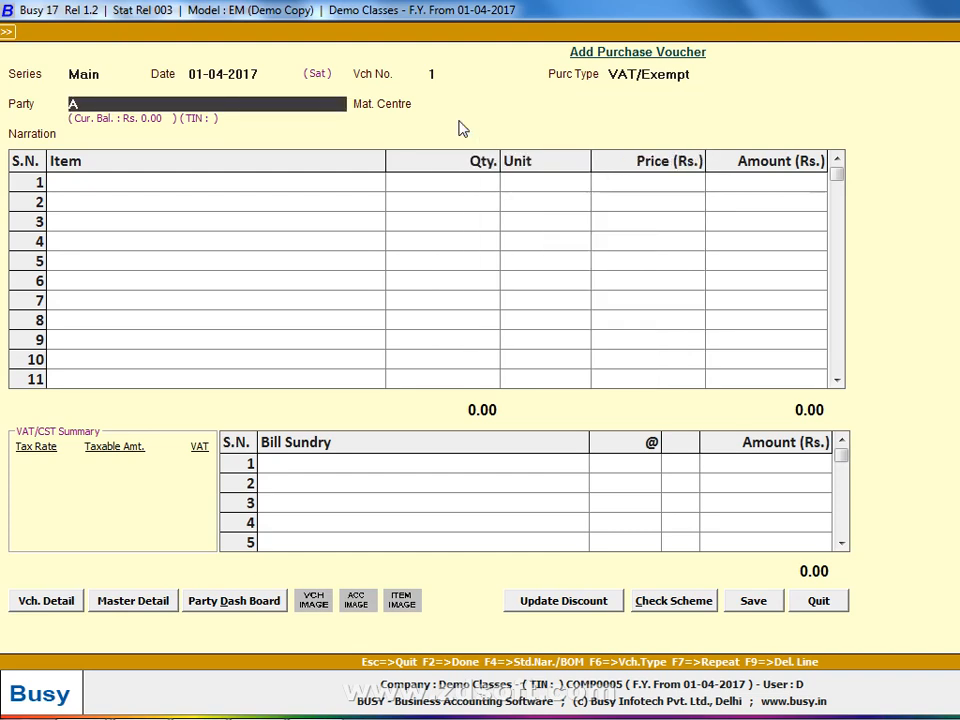
key(alt+m)
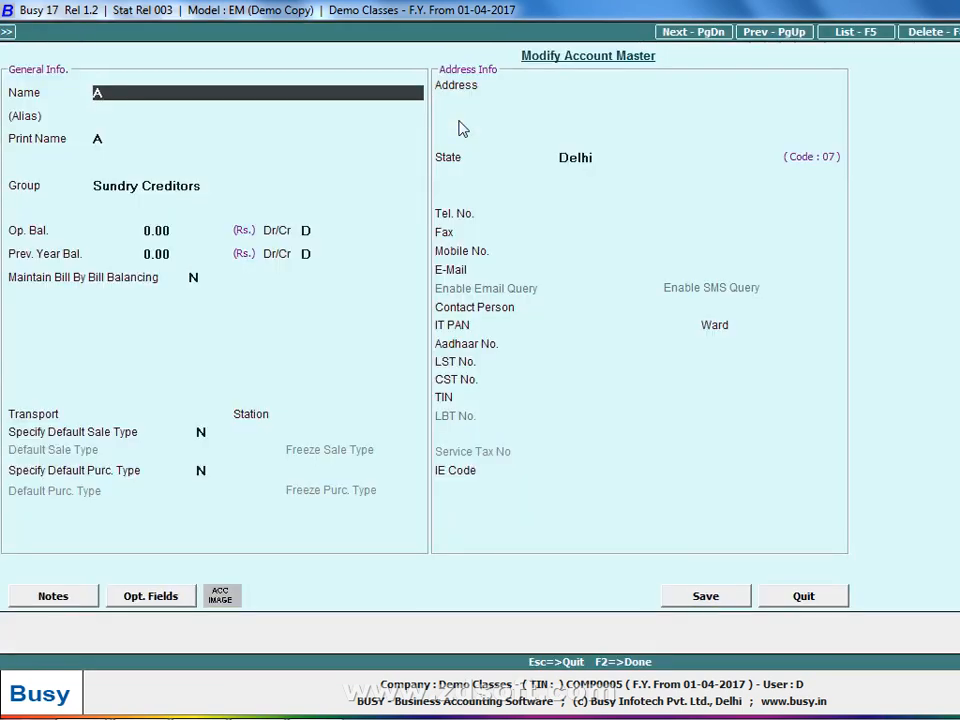
key(Escape)
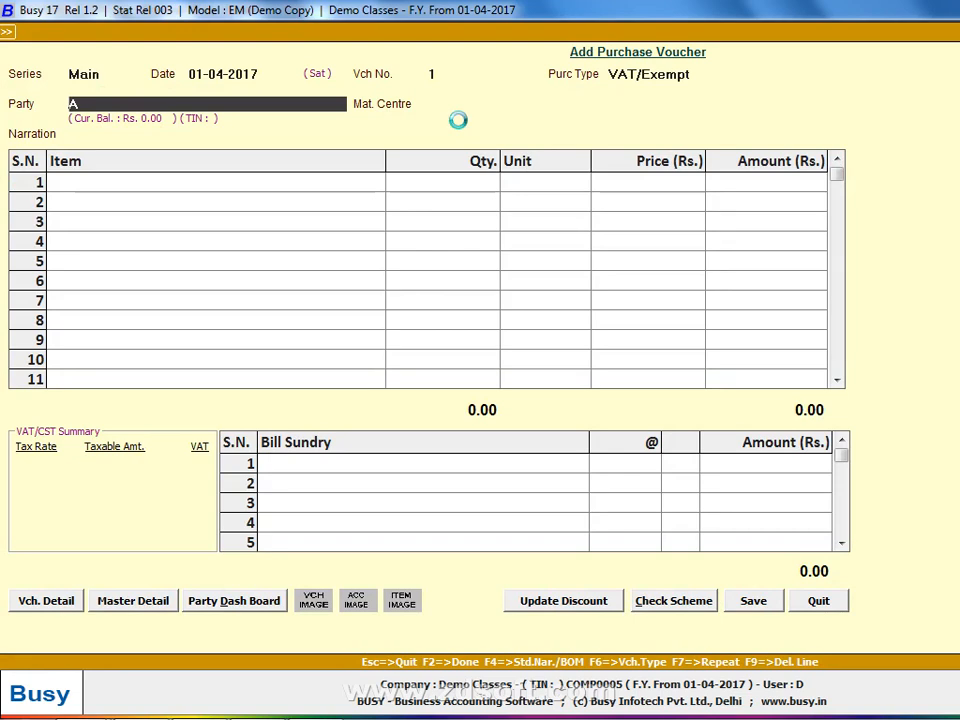
key(alt+m)
key(Escape)
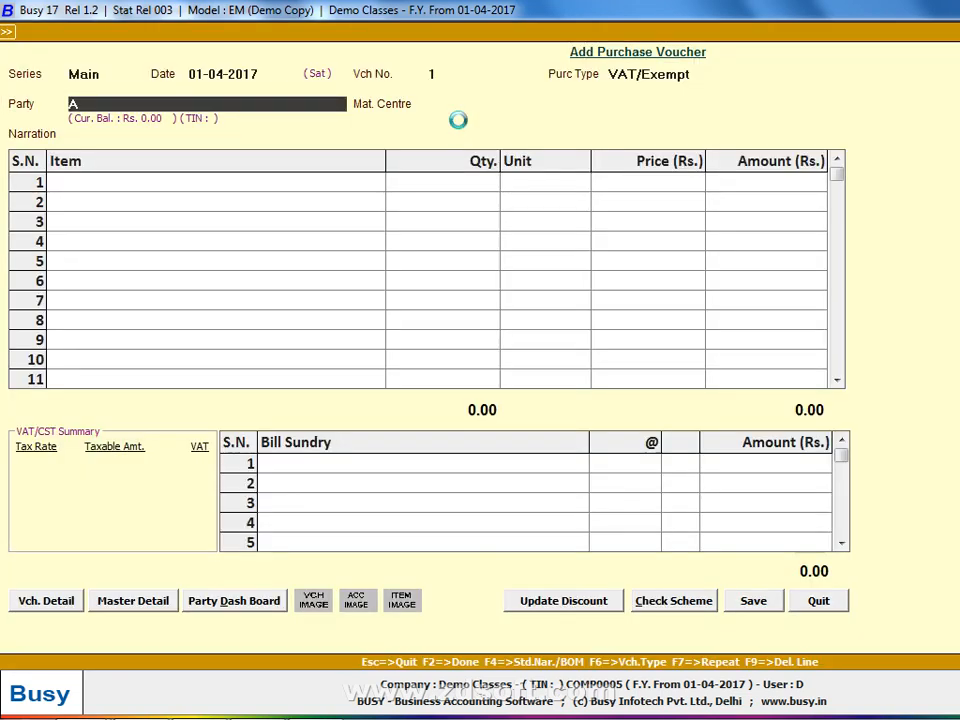
key(alt+m)
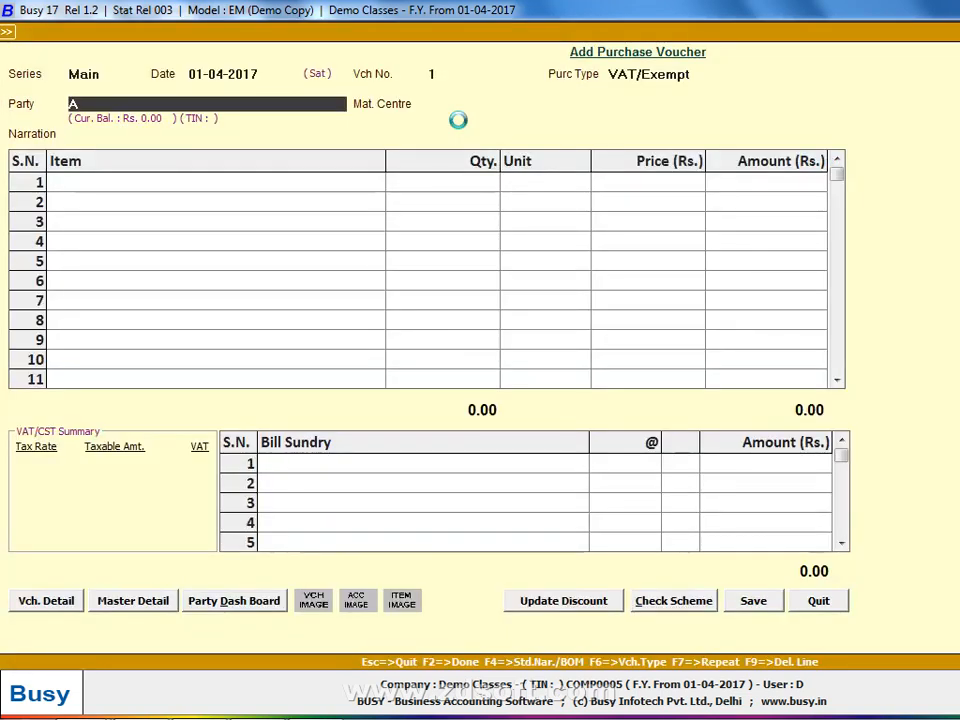
key(Escape)
key(alt+m)
key(Escape)
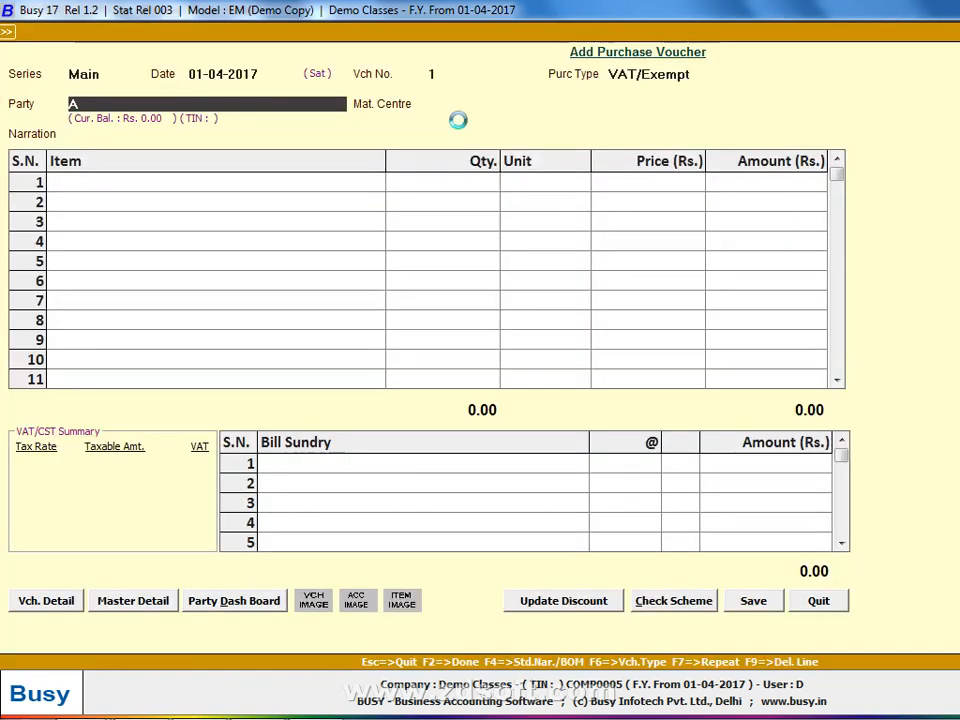
key(alt+m)
key(Escape)
Set the voucher's material centre to Main Store and check the first item in the photographed purchase notes.
key(Return)
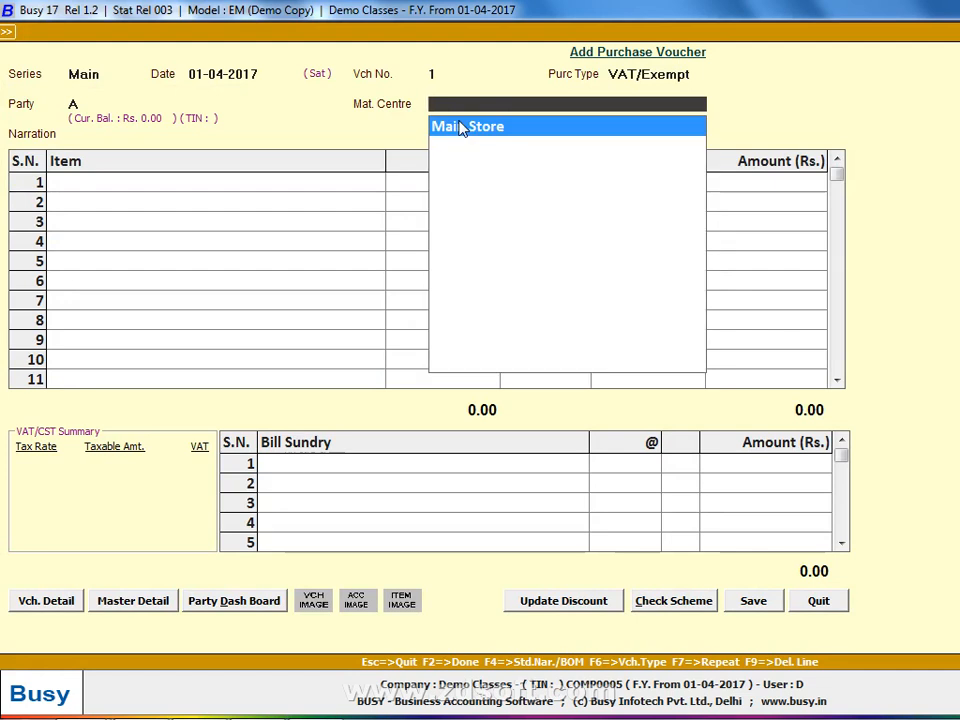
key(Return)
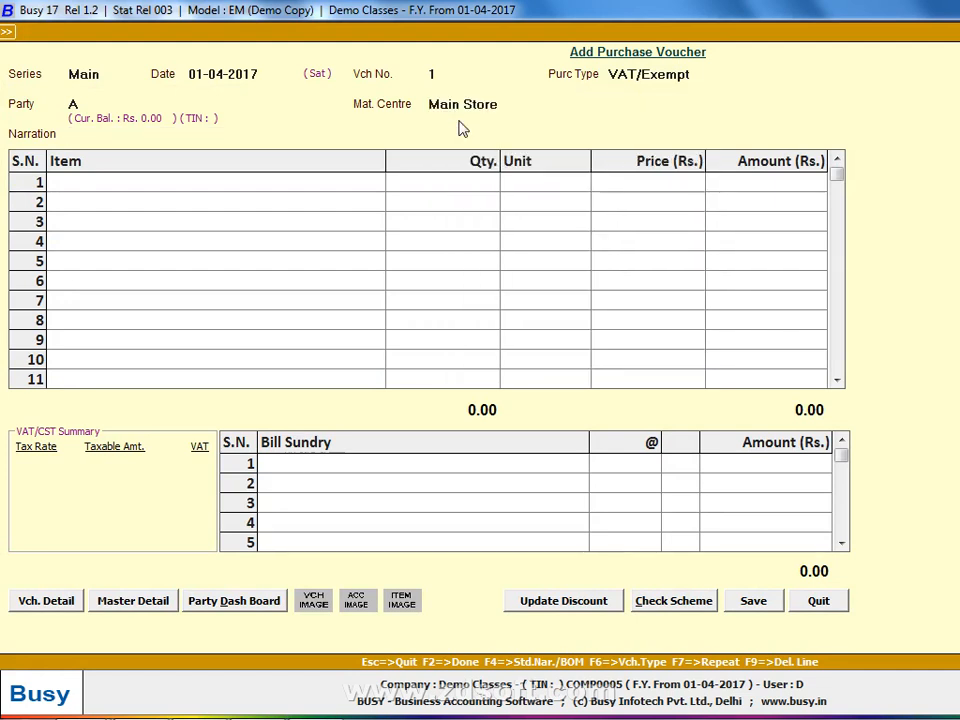
key(alt+Tab)
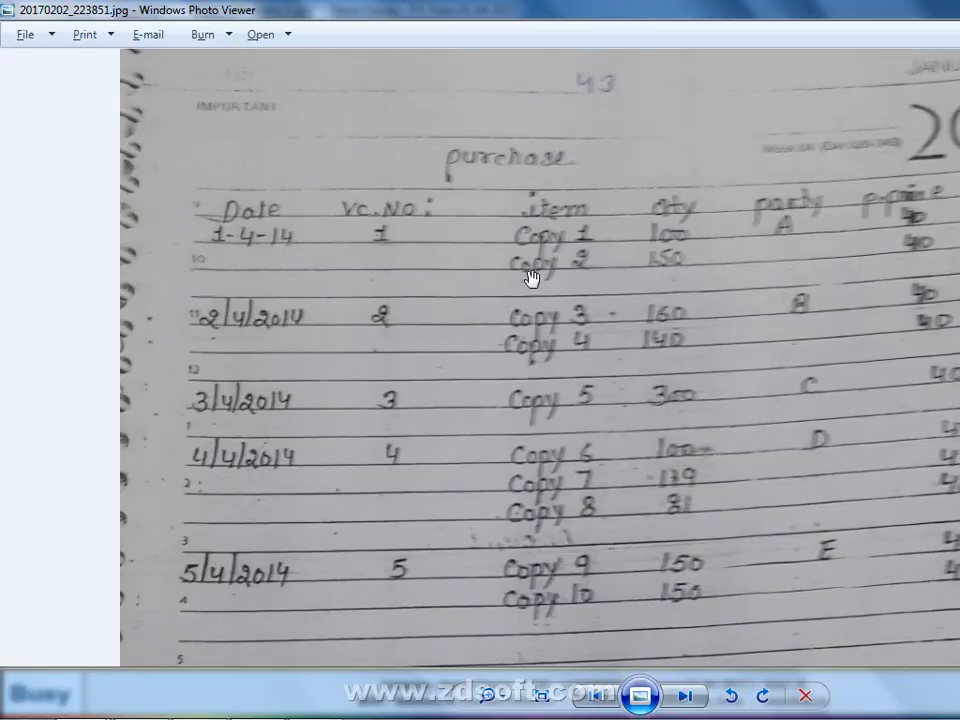
key(alt+Tab)
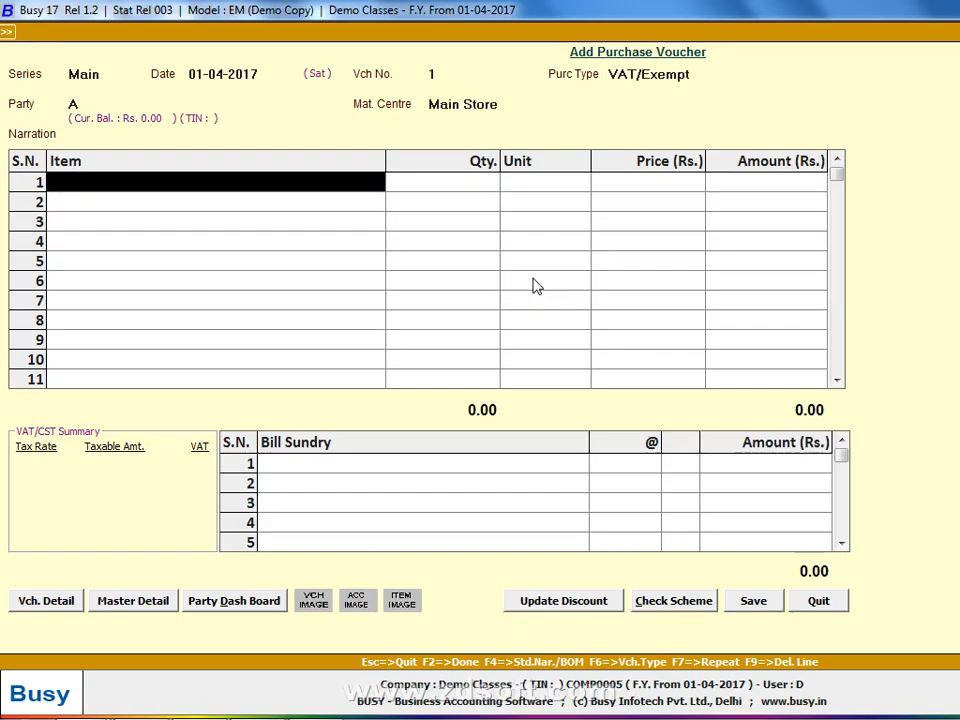
Review the Main Store material centre and VAT/Exempt purchase type masters from the voucher header, closing each without changes.
key(Up)
key(Up)
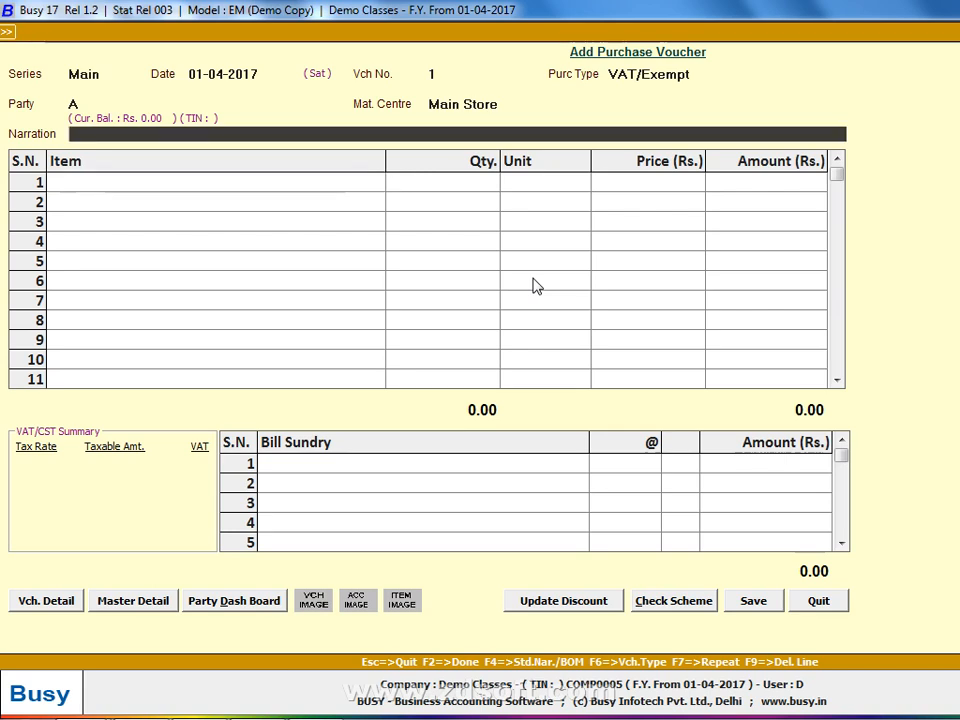
key(alt+m)
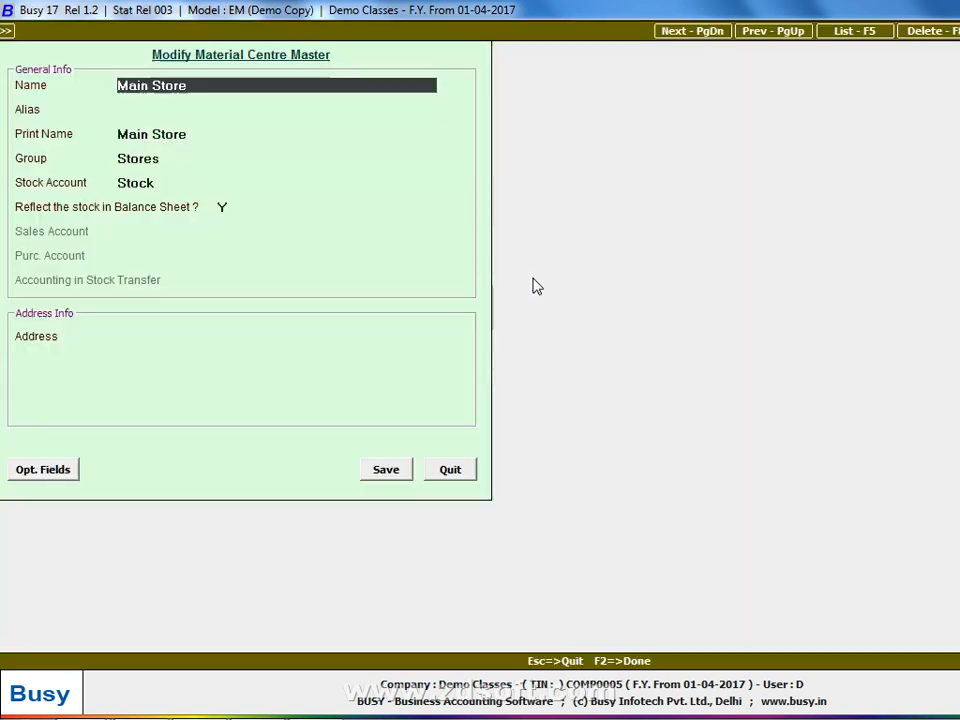
key(Escape)
key(Up)
key(Up)
key(alt+m)
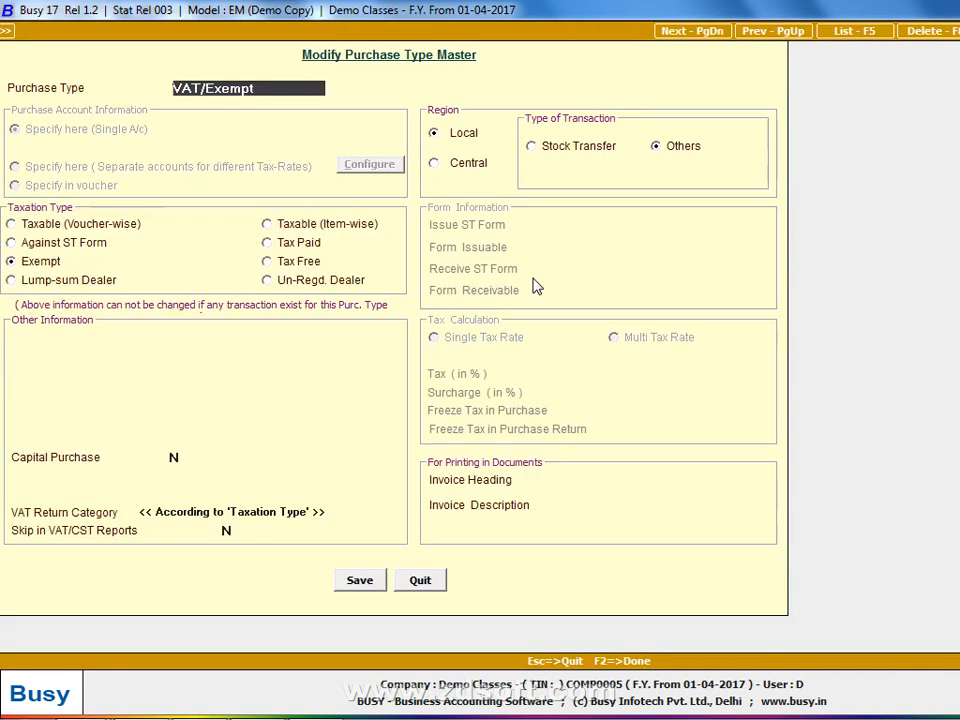
key(Escape)
key(Up)
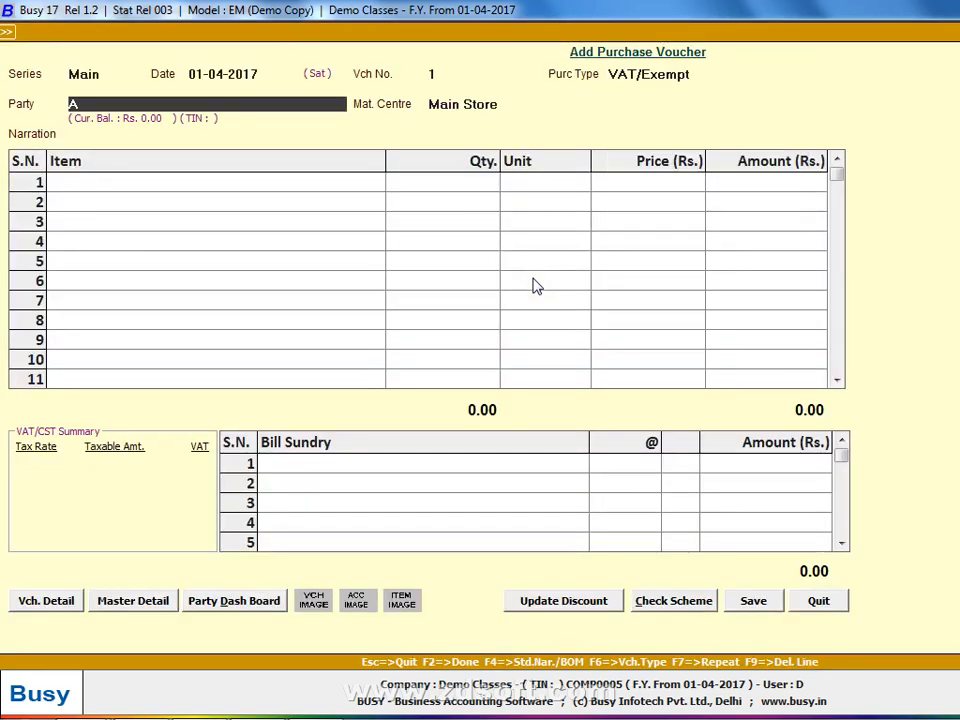
Leave the narration blank, check the first item in the notes, and begin a new item master from the voucher's first row.
key(Return)
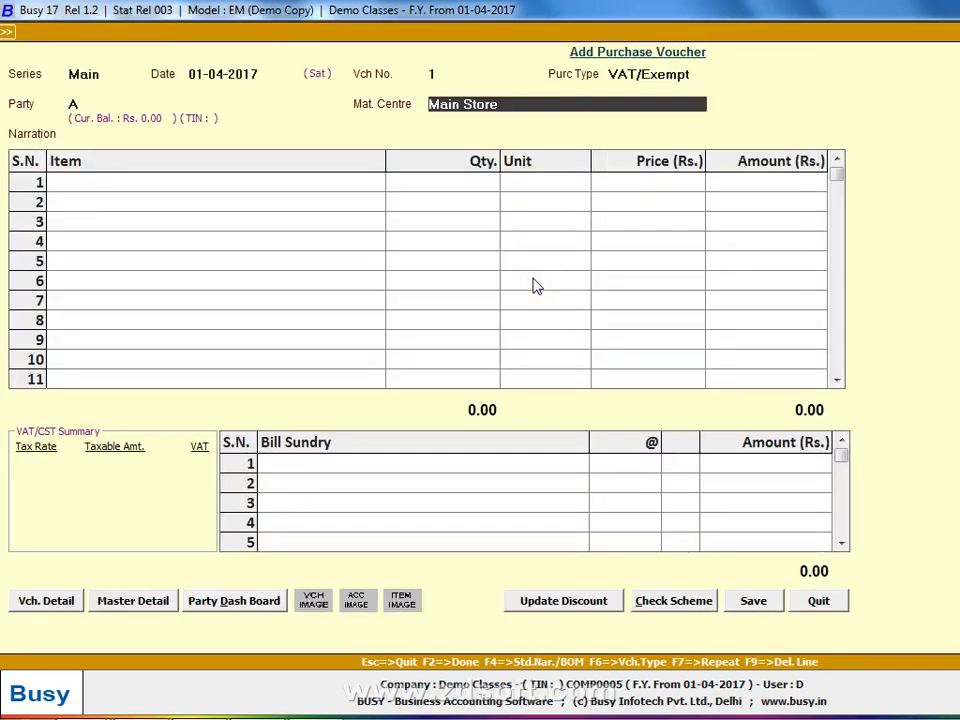
key(Return)
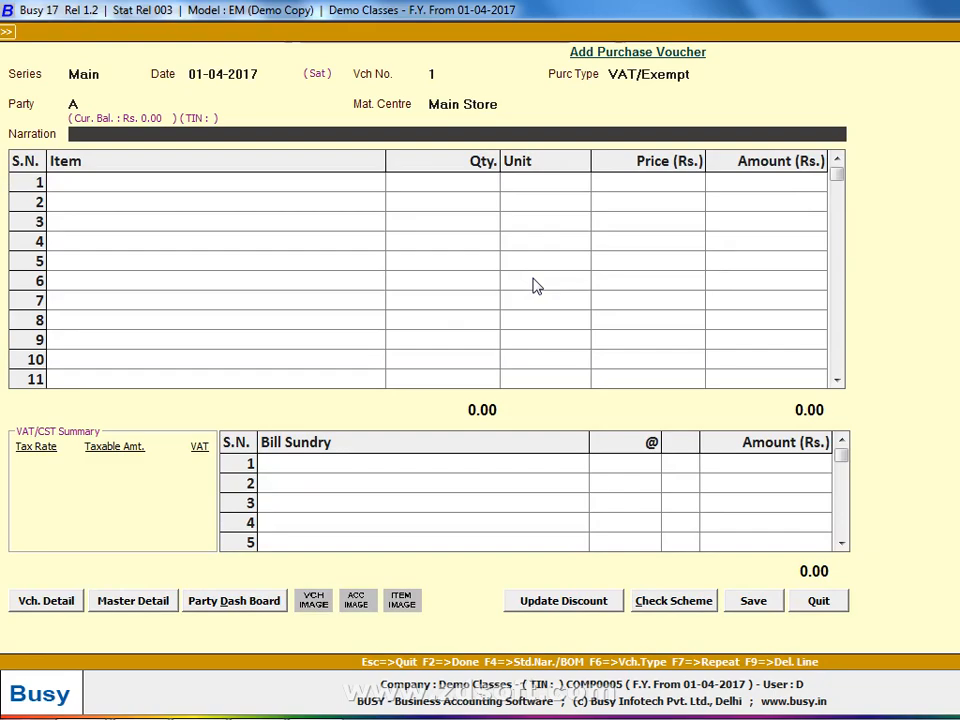
key(Return)
key(alt+Tab)
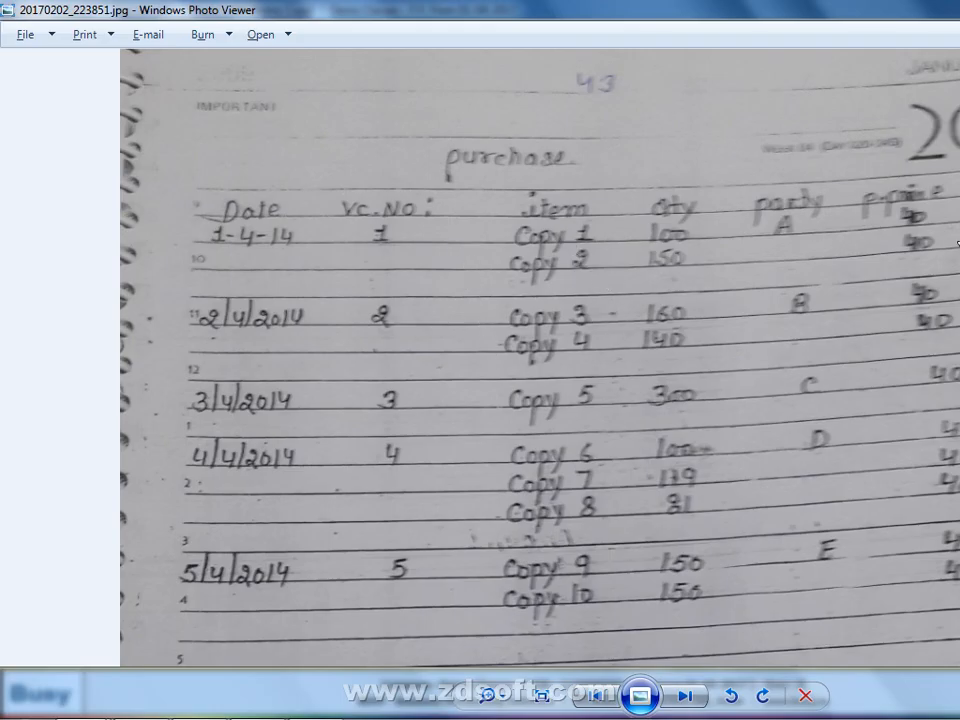
key(alt+Tab)
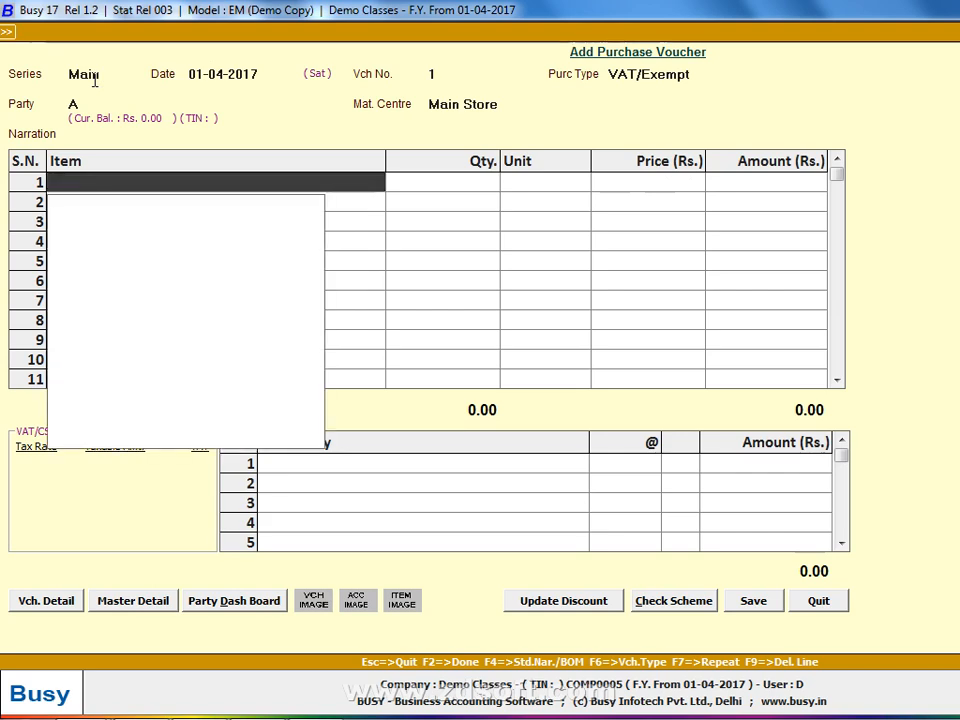
key(F3)
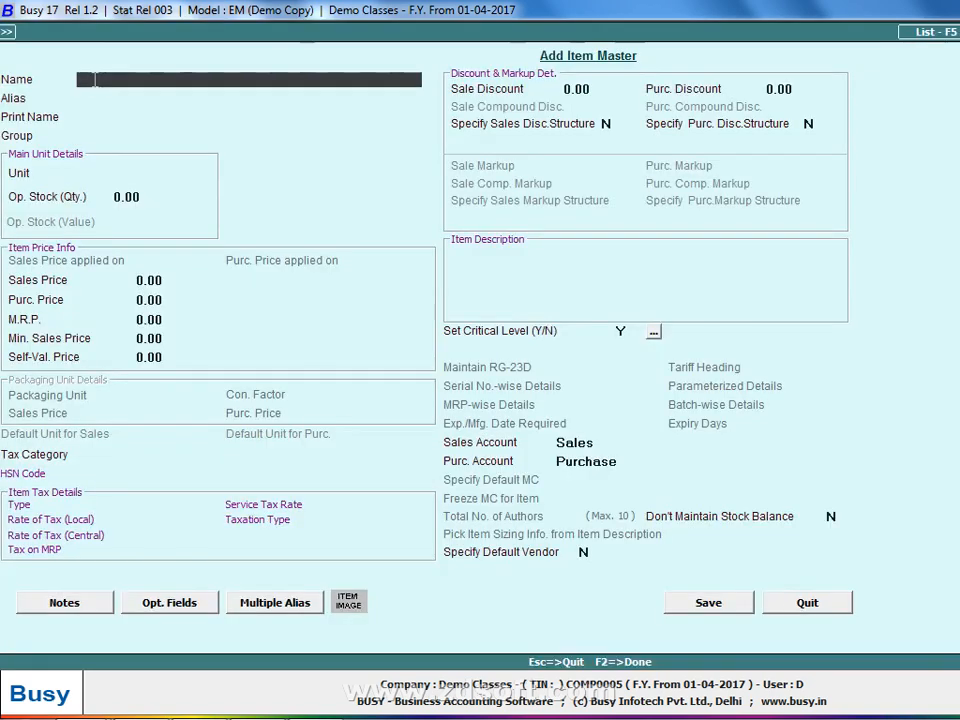
Name the new item Copy-1, assign it to the General group with unit Pcs., and keep its opening stock at 0.00.
text(copy-1)
key(Return)
key(Return)
key(Return)
key(Return)
text(p)
key(Return)
key(Return)
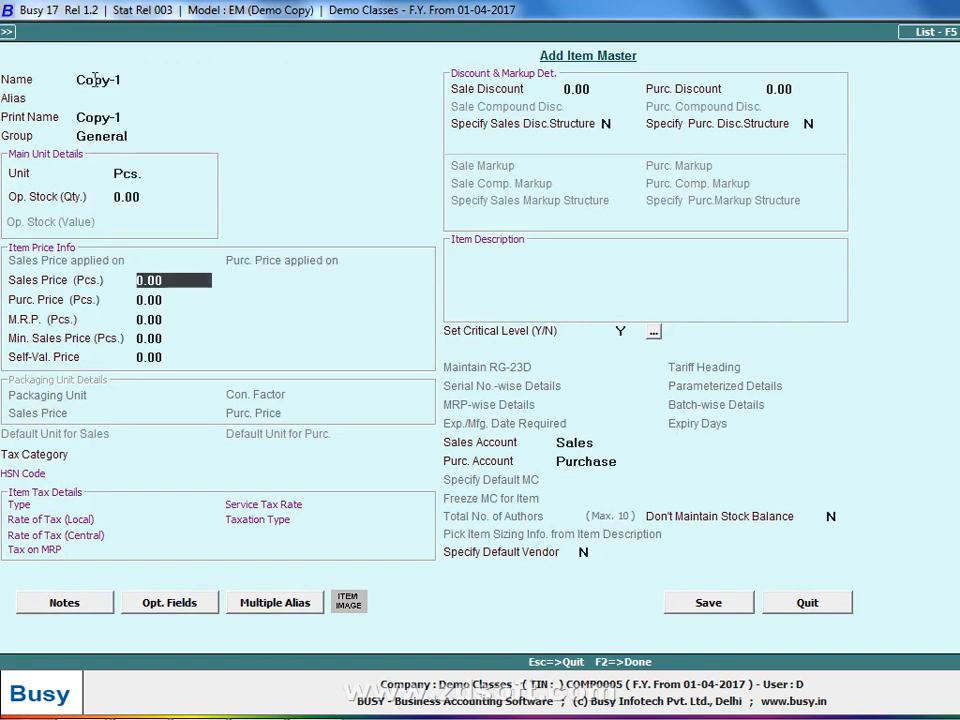
Set Copy-1's sales price to 50 and purchase price to 40, checking the notes, and save the item.
text(50)
key(Return)
text(40)
key(Return)
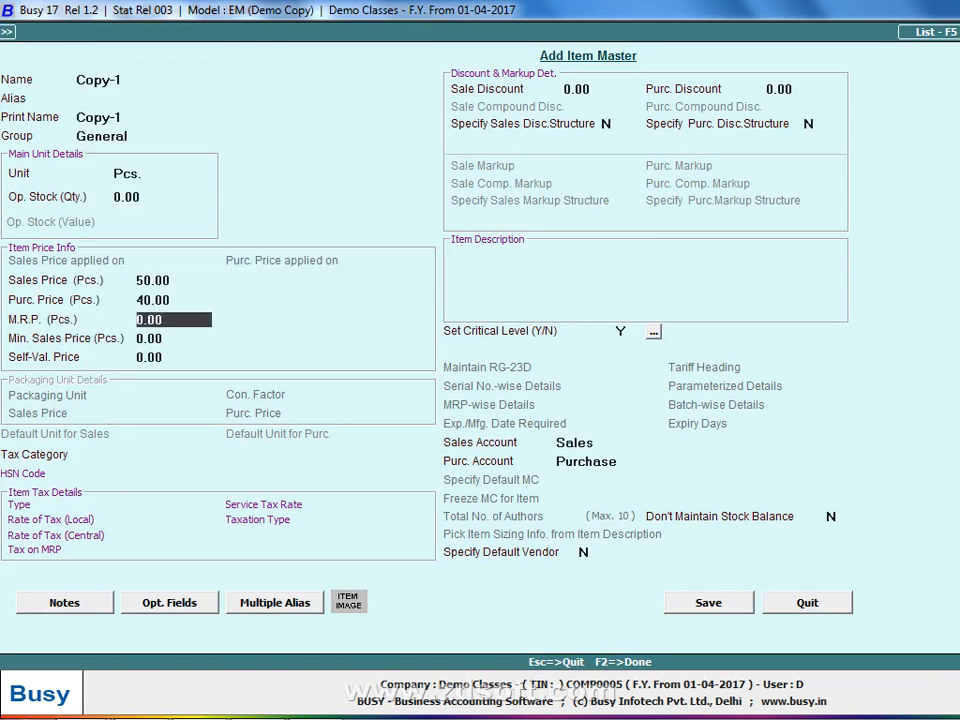
key(alt+Tab)
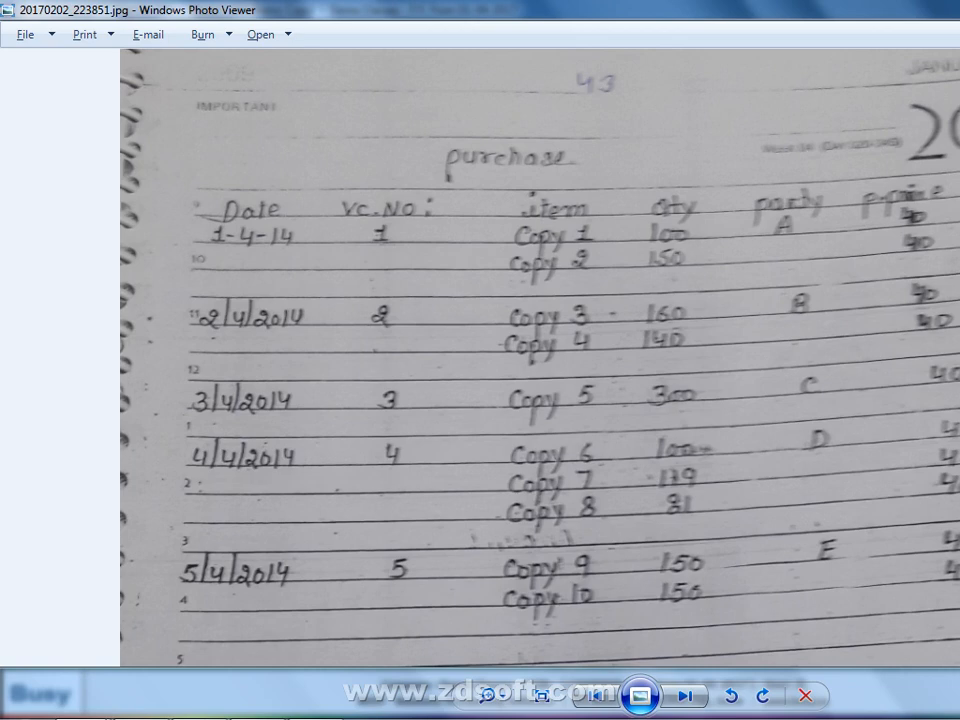
key(alt+Tab)
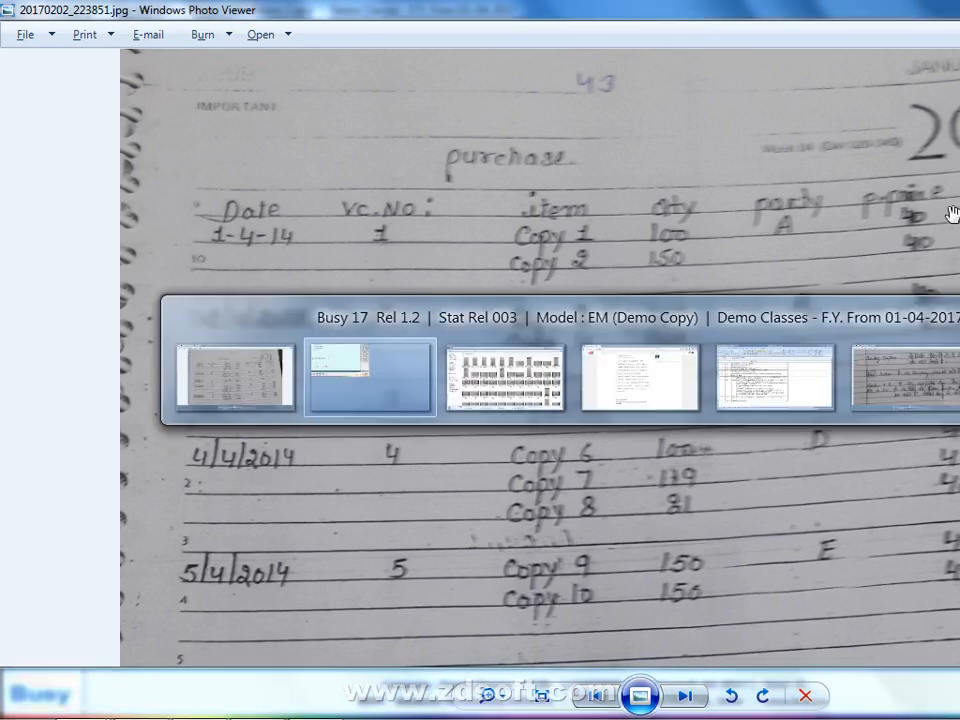
click(712, 605)
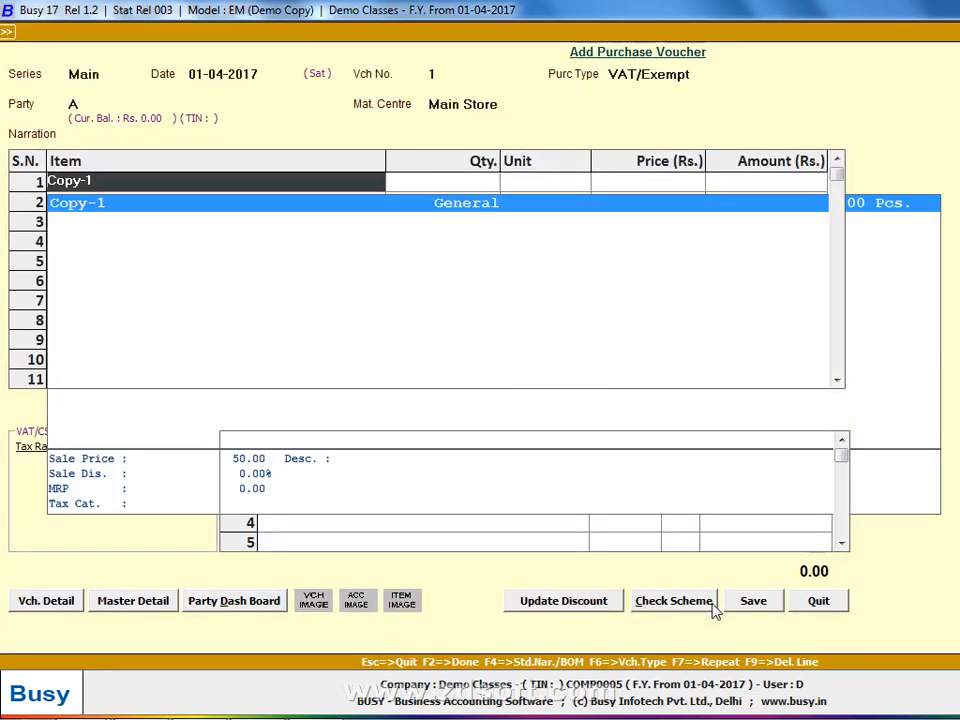
Enter Copy-1 on the voucher's first line with the noted quantity of 100 Pcs. at a price of 40.
key(Return)
key(alt+Tab)
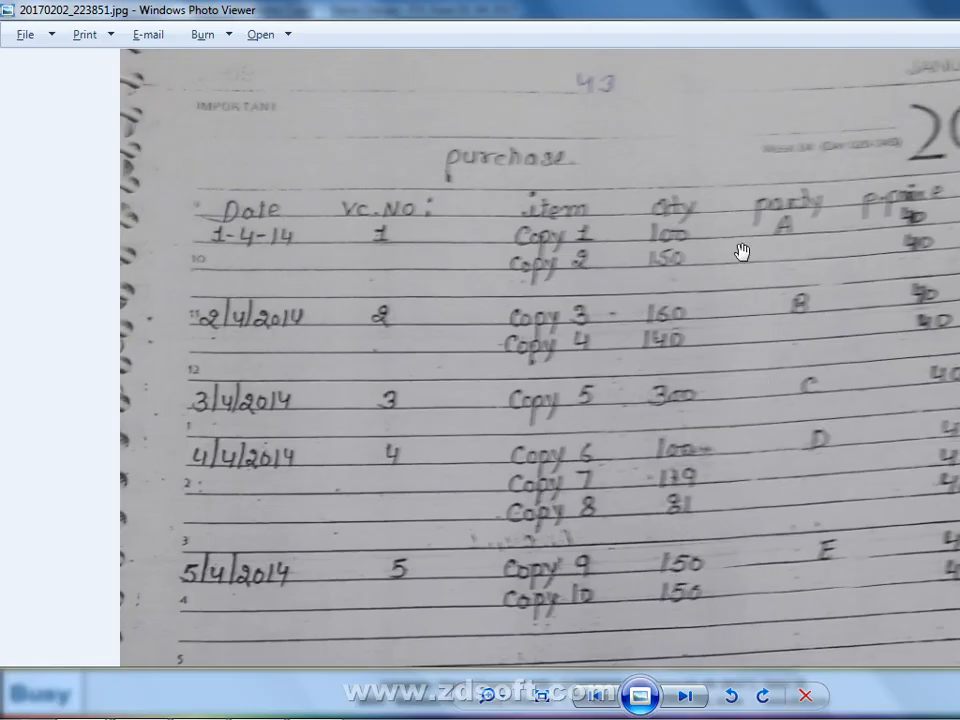
key(alt+Tab)
text(100)
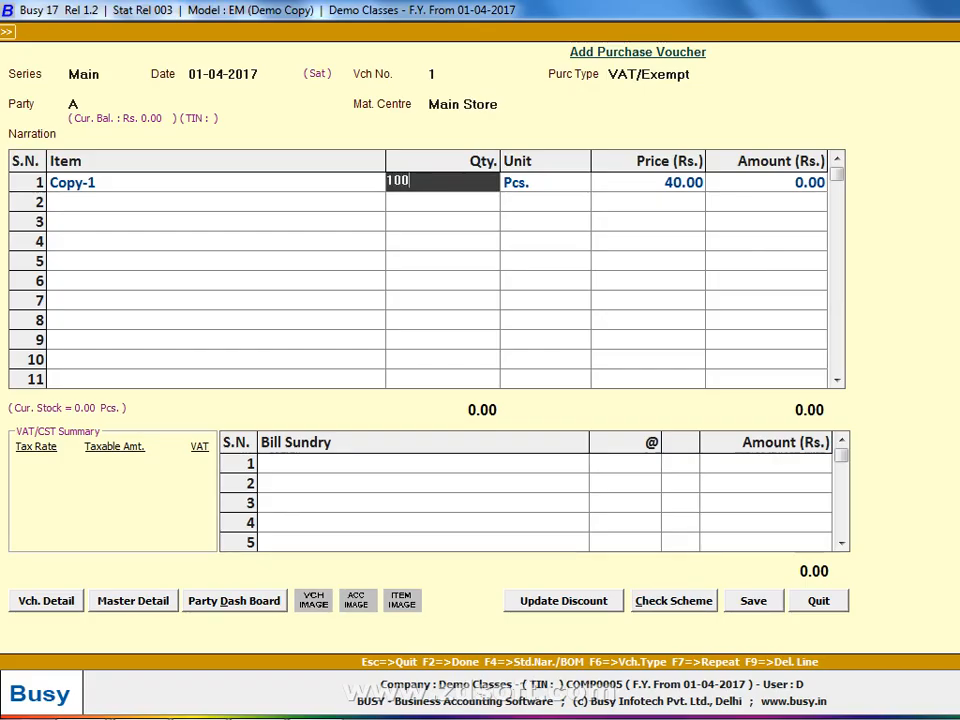
key(Return)
key(Return)
key(Return)
key(Return)
Check the next item in the notes and create item Copy-2 in the General group with unit Pcs. and opening stock 0.00.
key(alt+Tab)
key(alt+Tab)
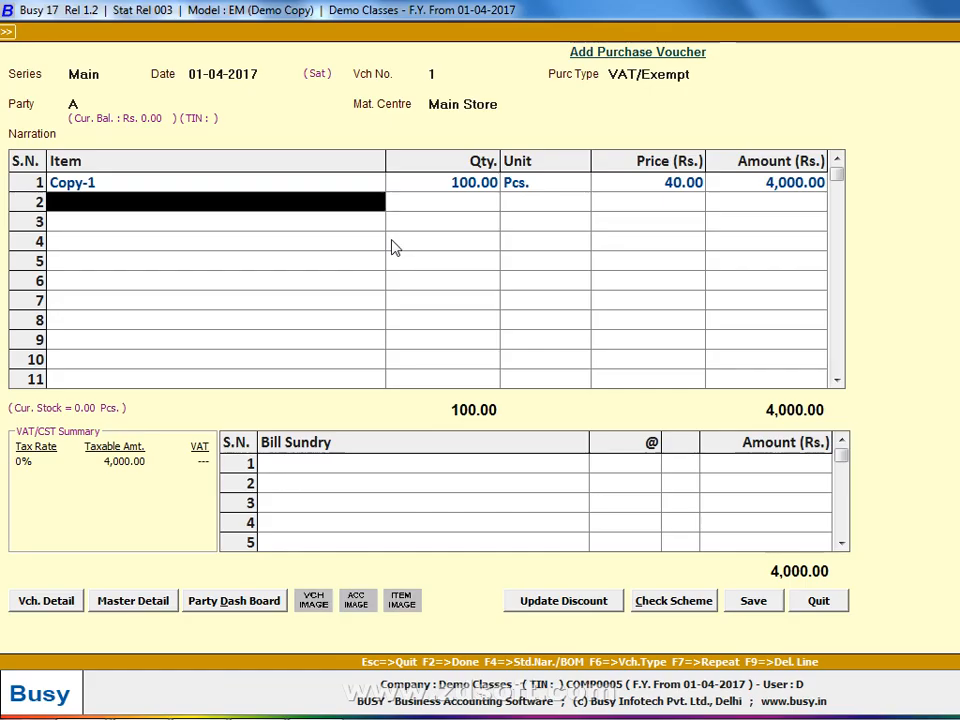
key(F3)
text(co)
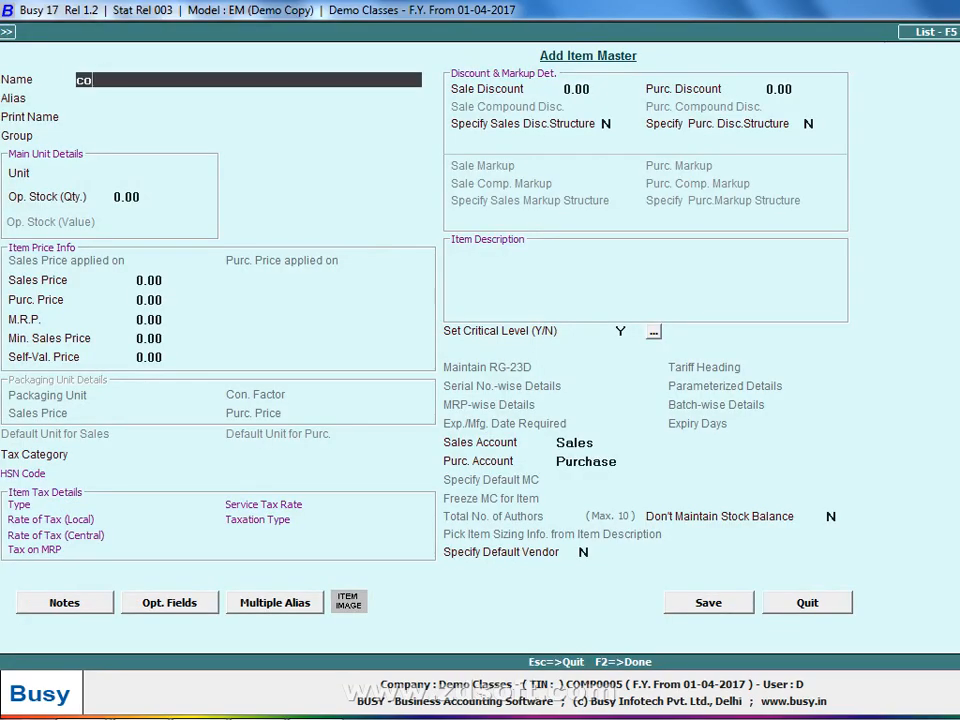
text(py-2)
key(Return)
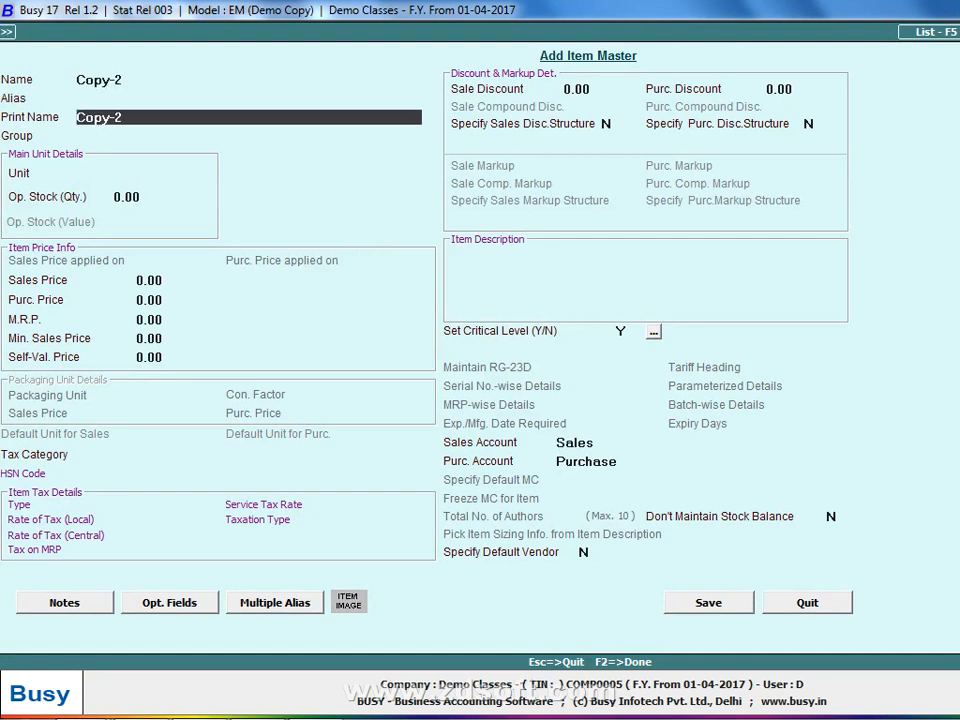
key(Return)
key(Return)
key(Return)
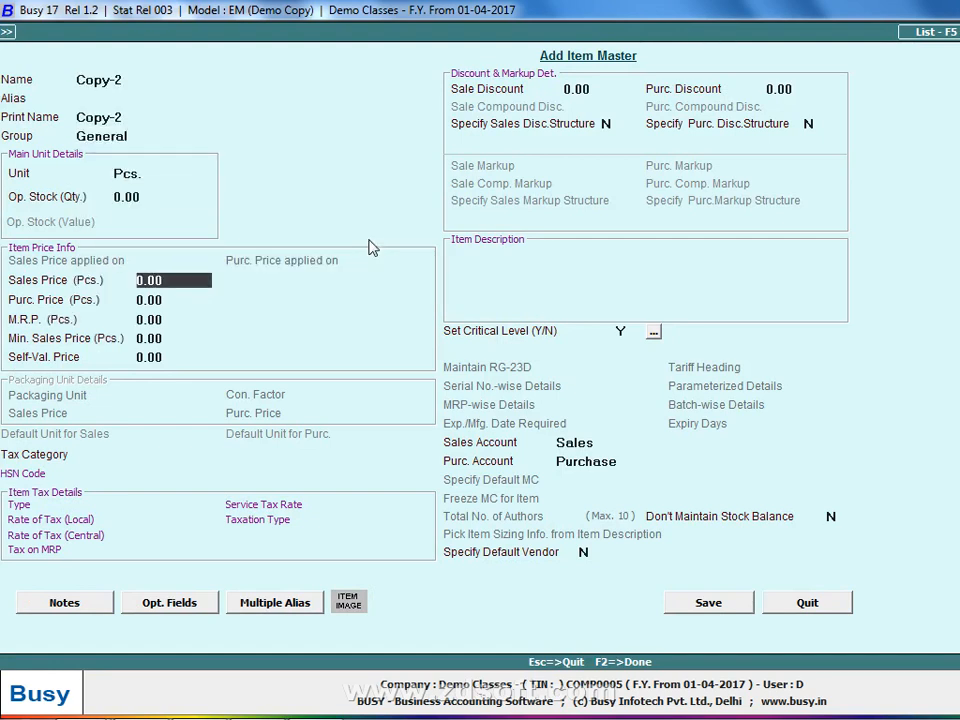
Set Copy-2's sales price to 50 and purchase price to 40, and save the item.
text(50)
key(Return)
text(40)
key(Return)
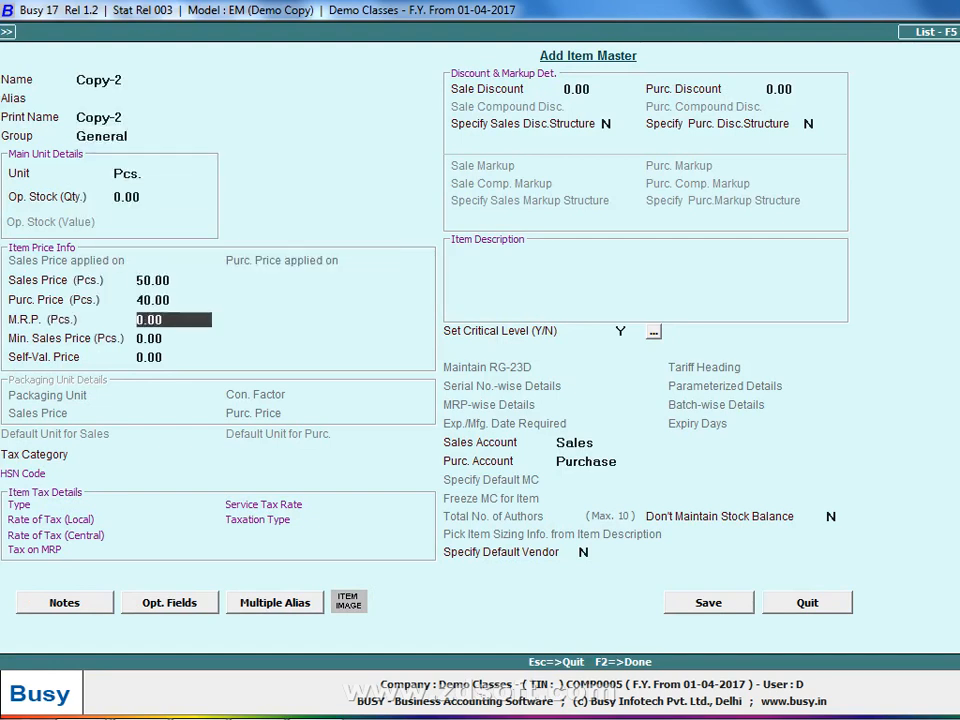
click(710, 602)
Enter a quantity of 150 Pcs. for Copy-2 on the voucher's second line.
text(1)
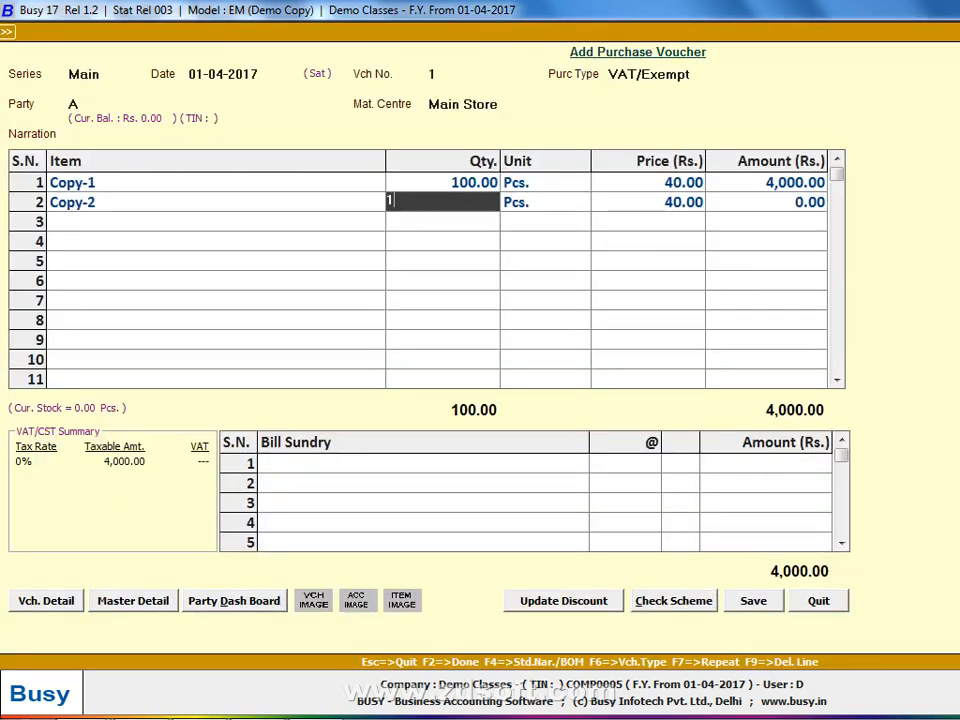
text(50)
key(Return)
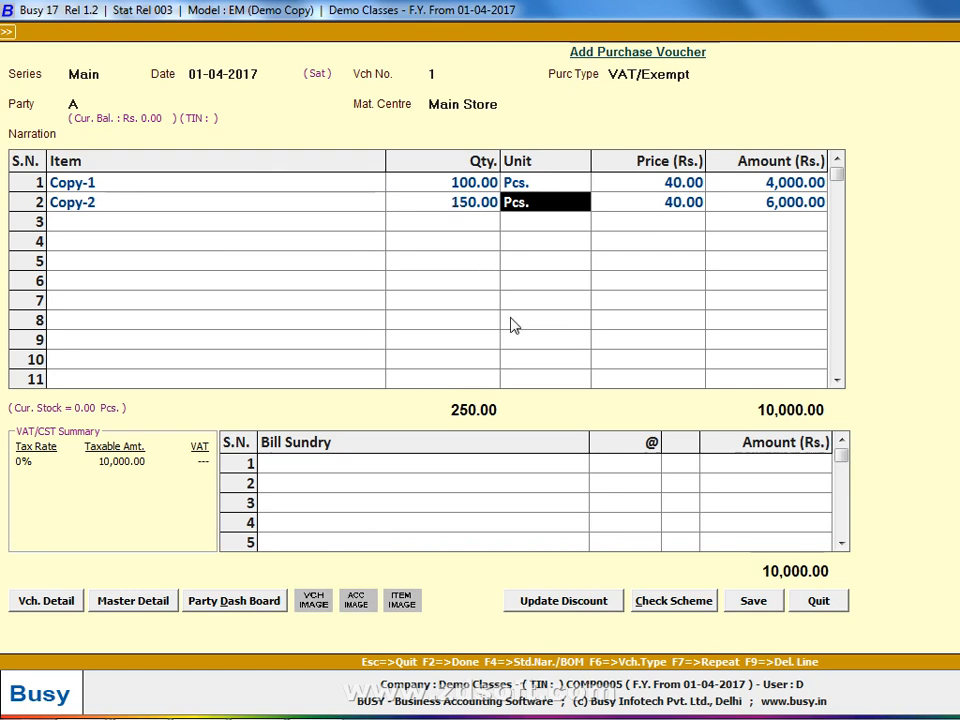
Look at the VAT reporting details and Copy-1's item master with its prices, closing both without changes.
click(756, 601)
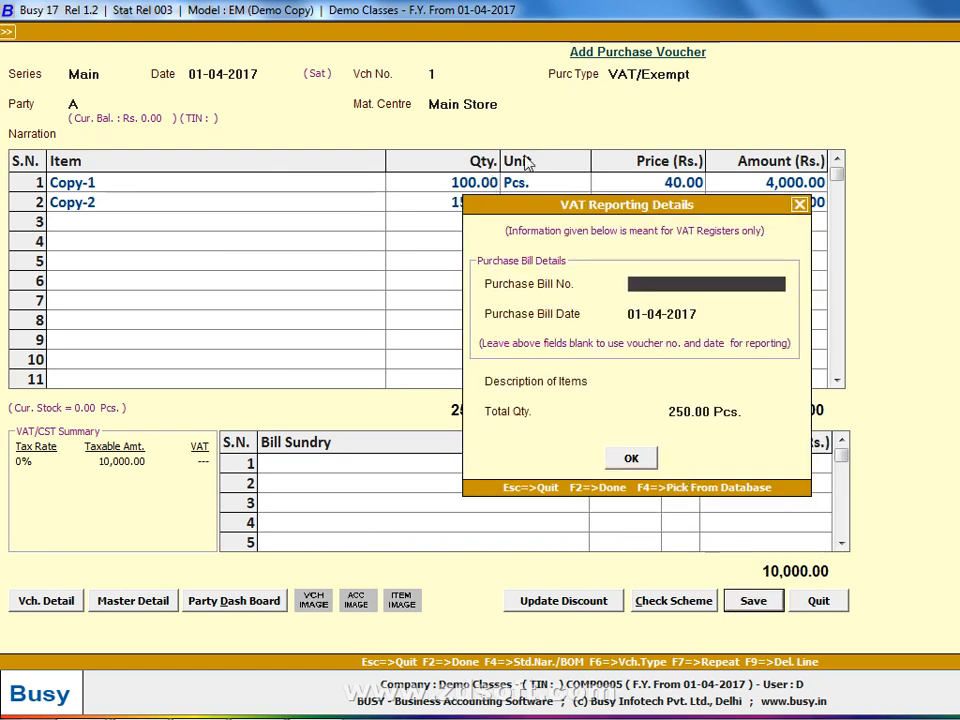
key(Escape)
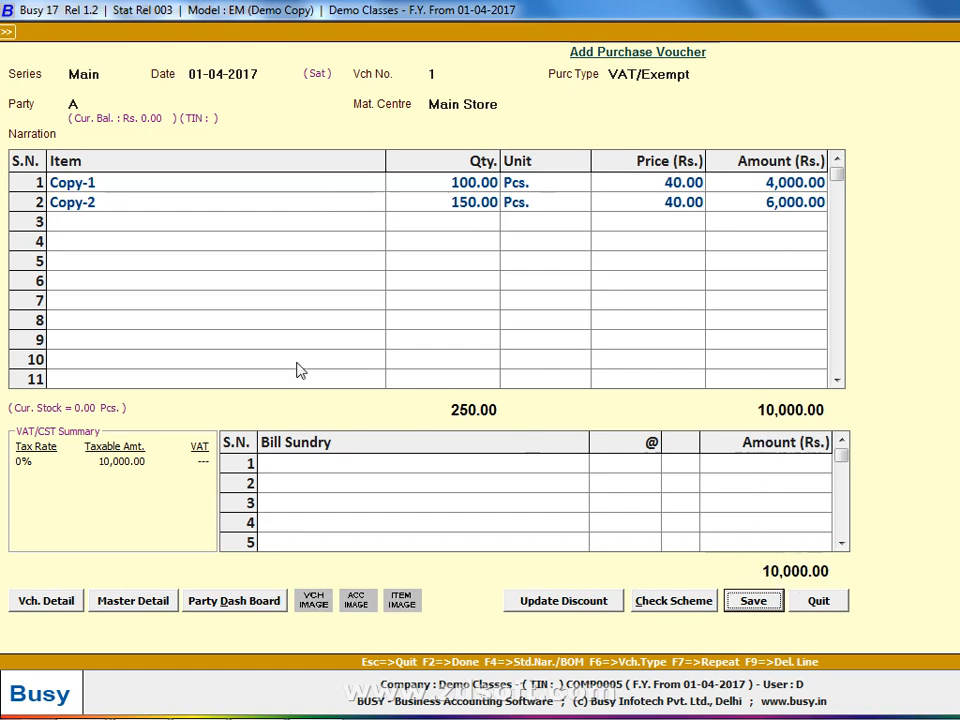
click(162, 190)
double_click(163, 190)
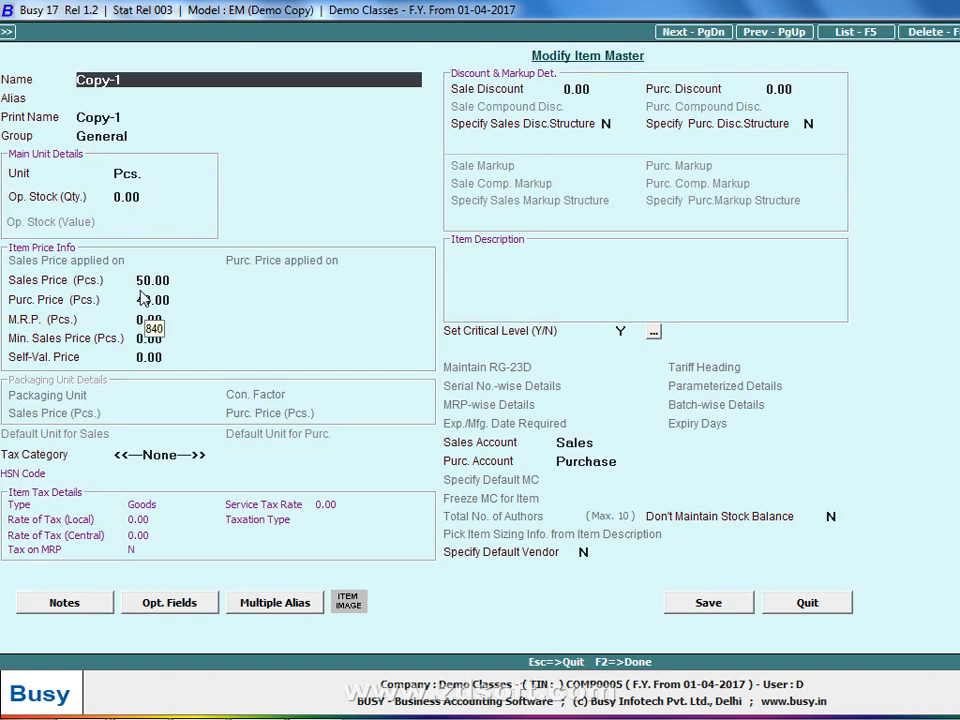
key(Escape)
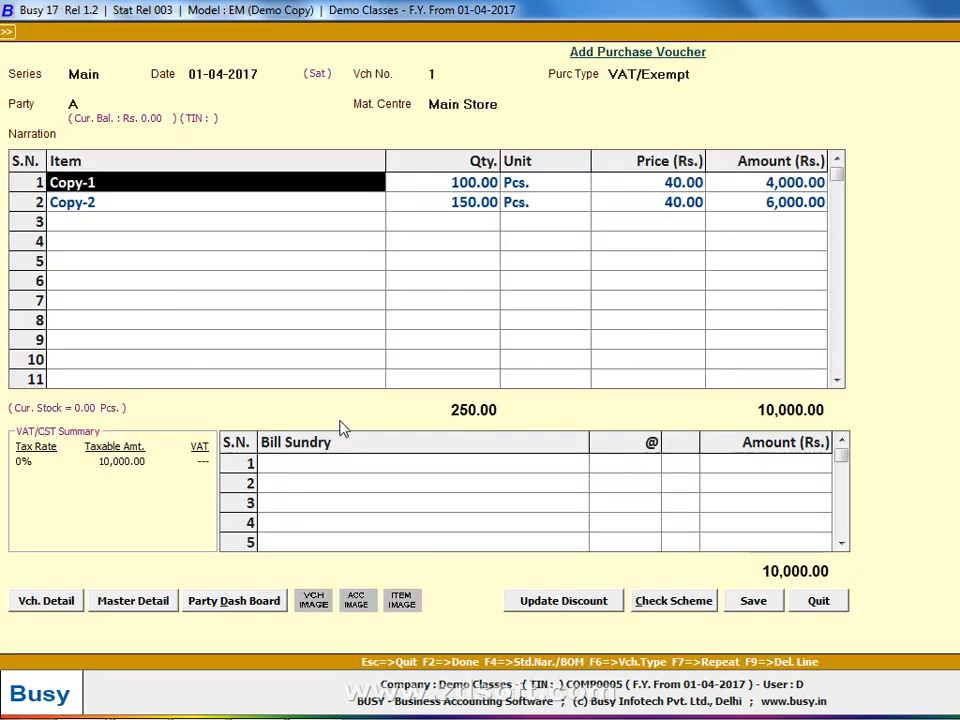
Save the purchase voucher with purchase bill number 1 and bill date 01-04-2017.
click(770, 600)
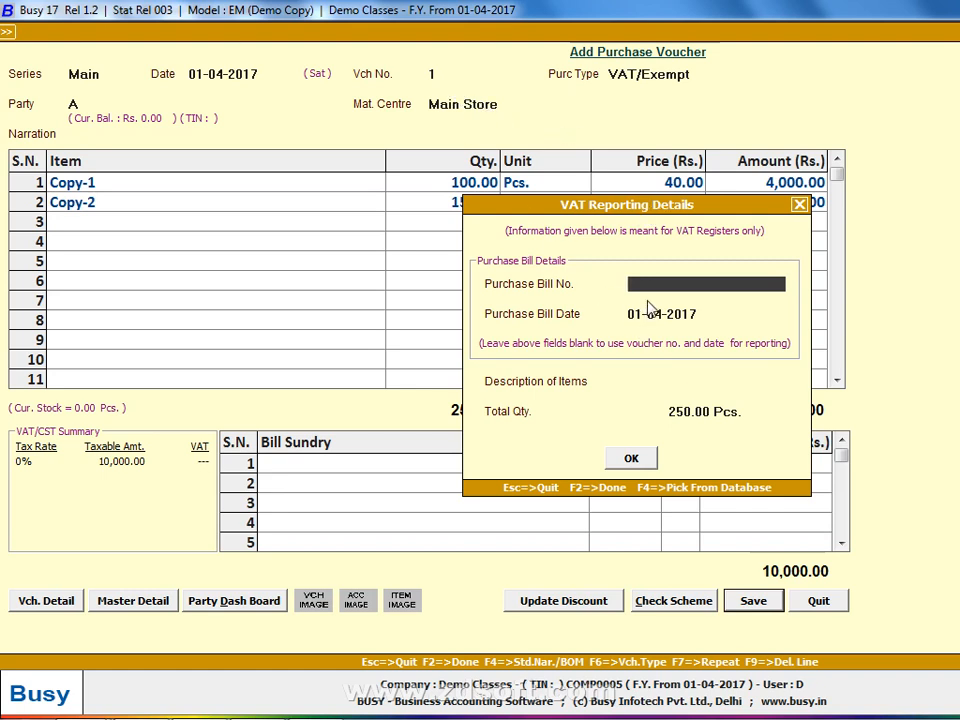
text(1)
key(Return)
key(Return)
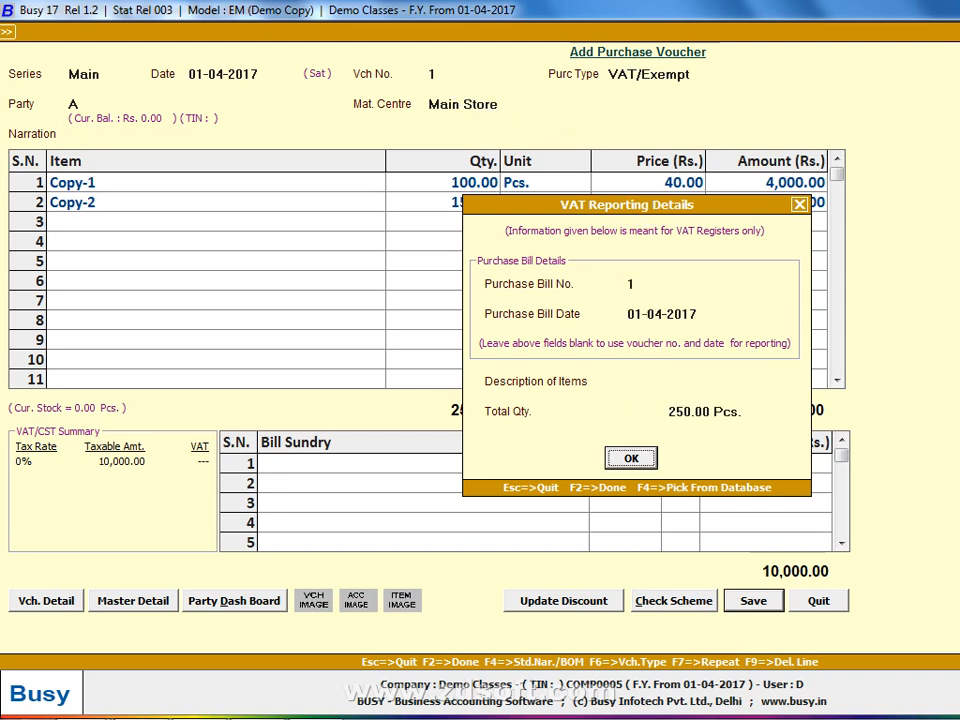
key(Return)
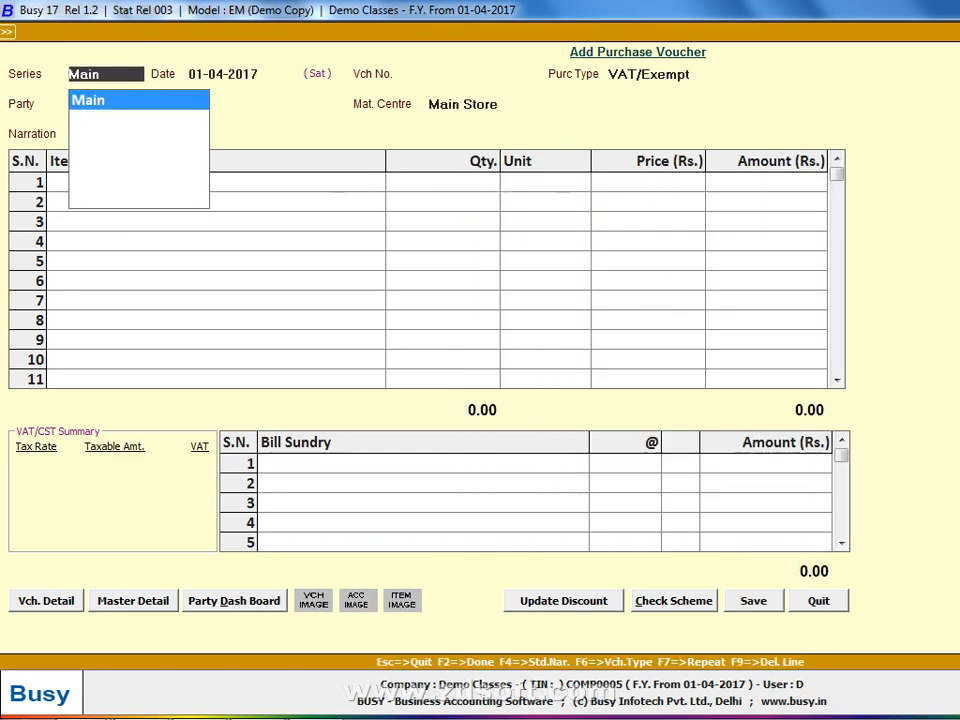
Reopen voucher 1 from the Purchase Register, review its item quantities, and save it unchanged.
key(Escape)
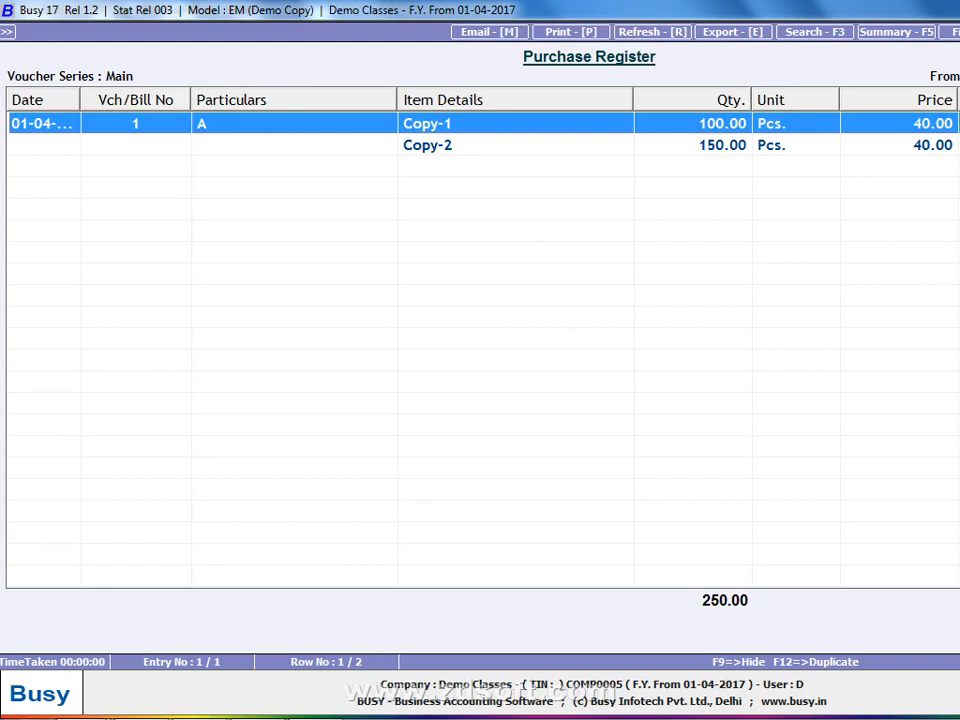
key(Return)
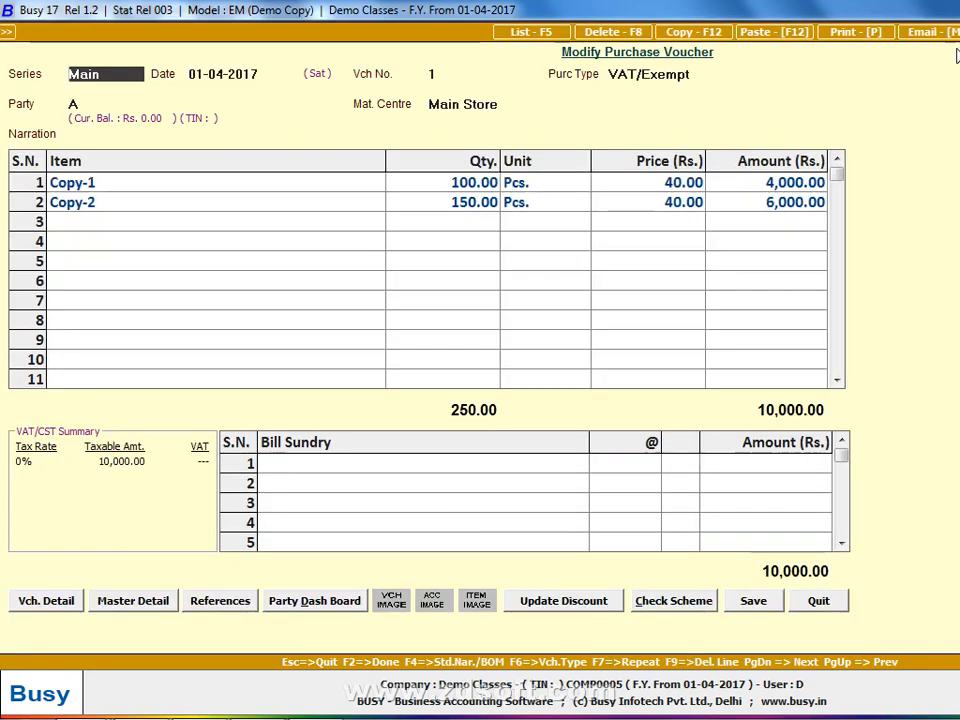
click(486, 190)
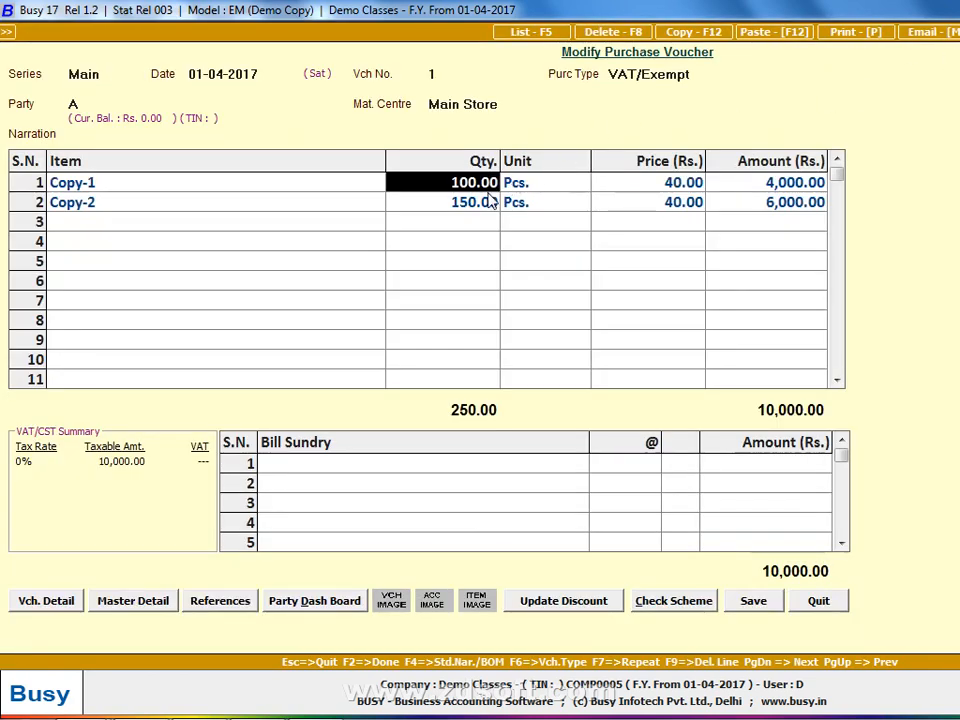
click(754, 600)
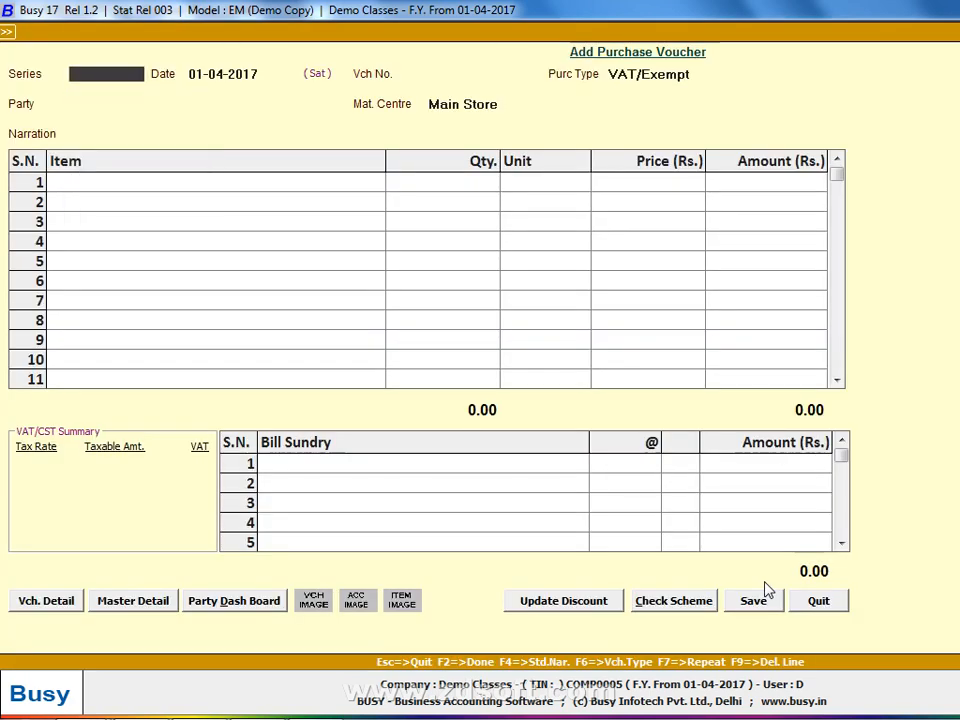
Start the next purchase voucher from the notes in series Main, dated 02-04-2017, with voucher number 2.
key(Return)
key(alt+Tab)
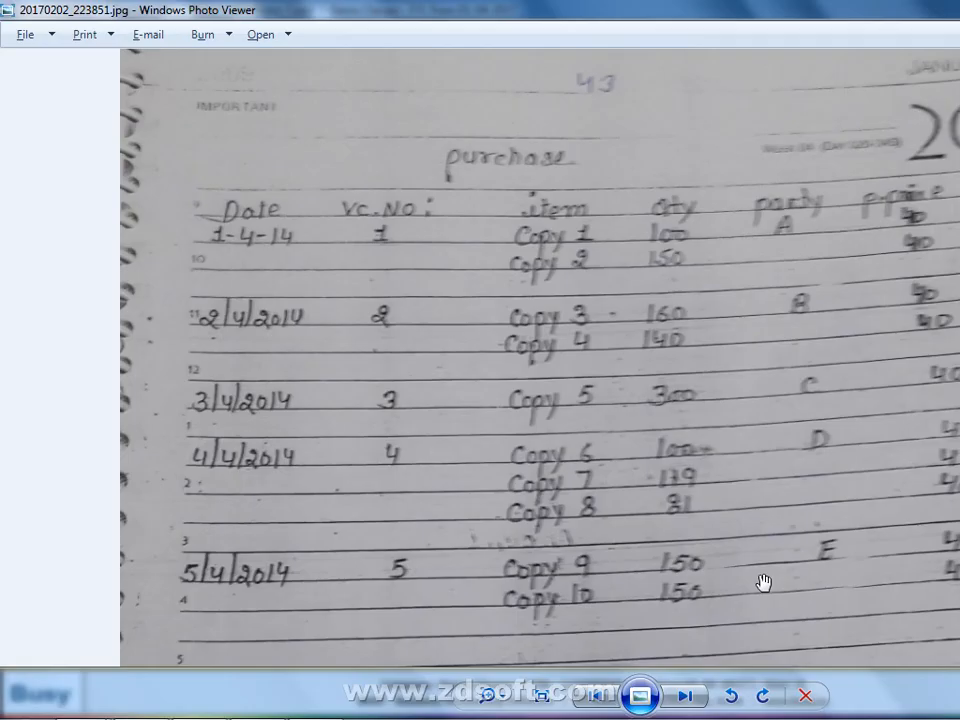
key(alt+Tab)
key(Return)
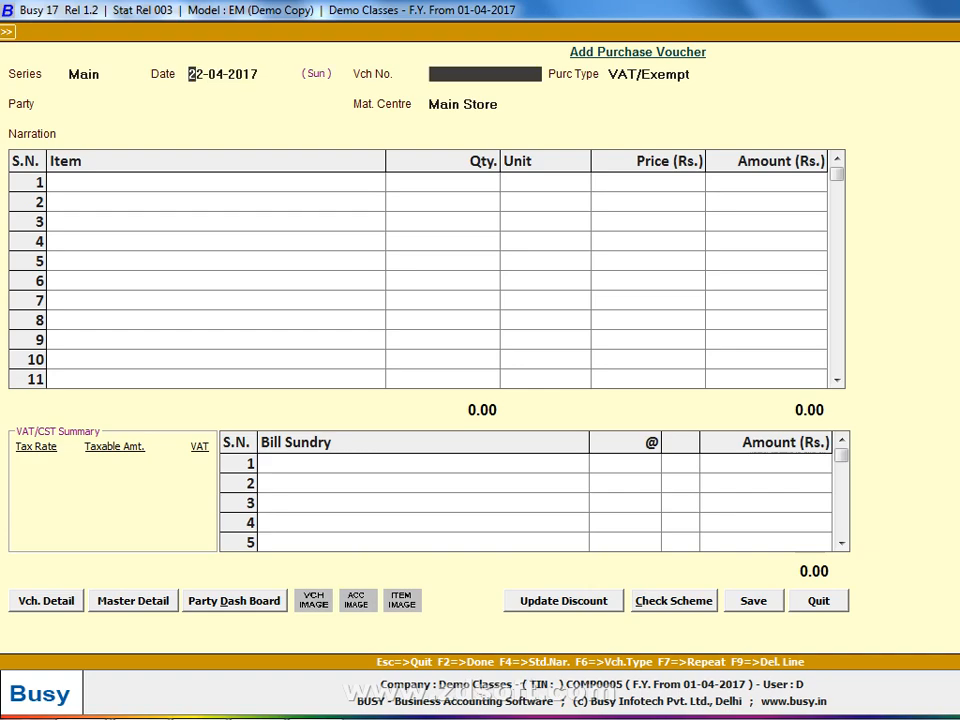
key(alt+Tab)
key(alt+Tab)
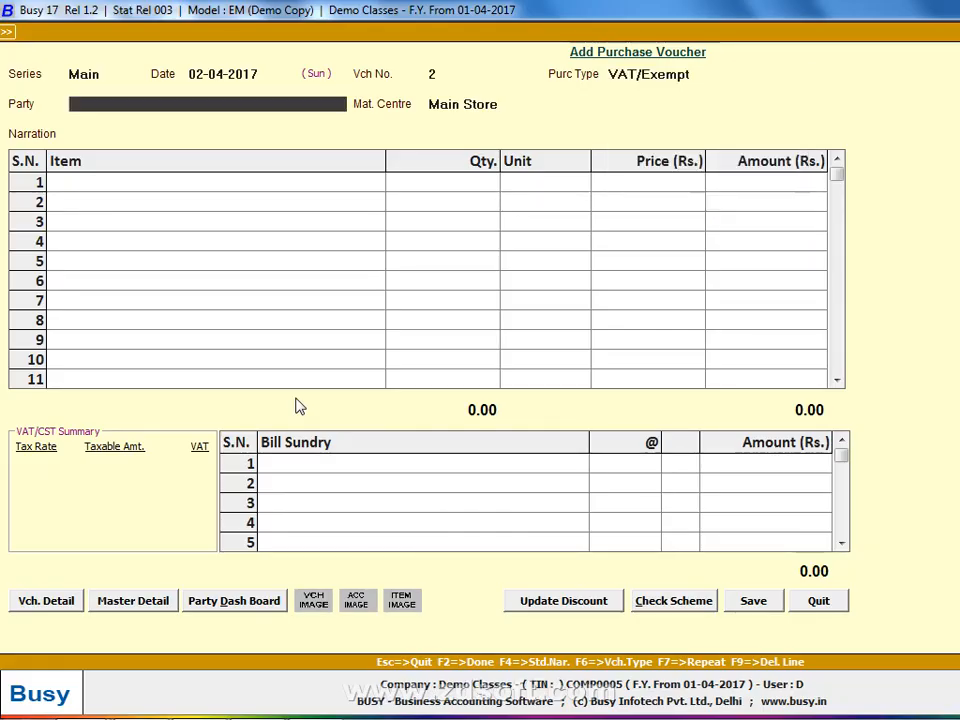
key(alt+Tab)
key(alt+Tab)
Create a new party account B in the Sundry Creditors group, keeping its opening and previous year balances at 0.00.
text(b)
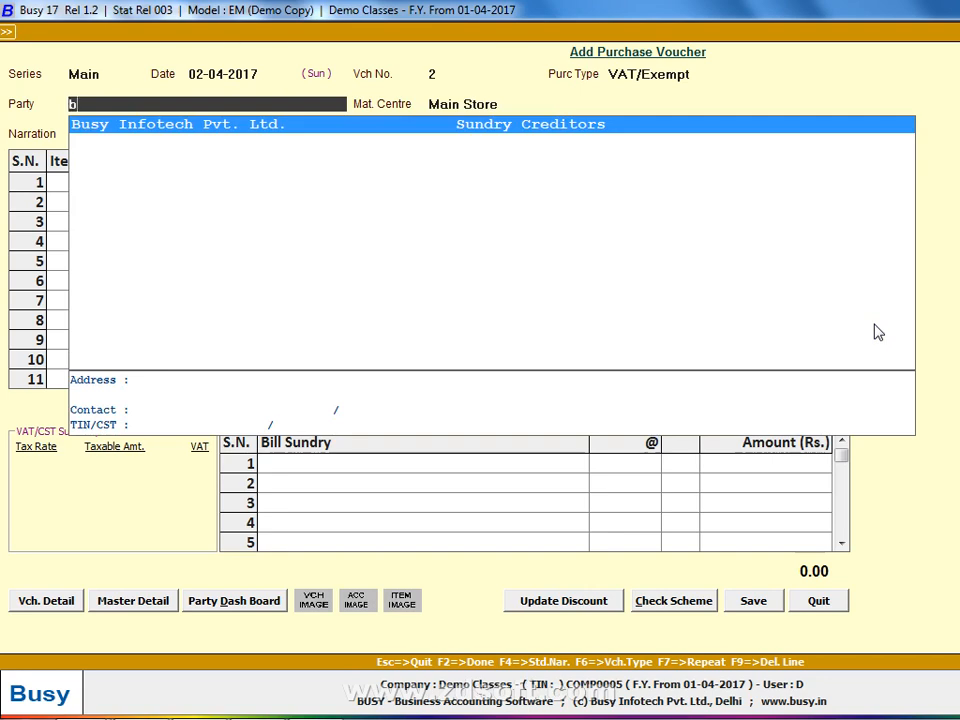
key(F3)
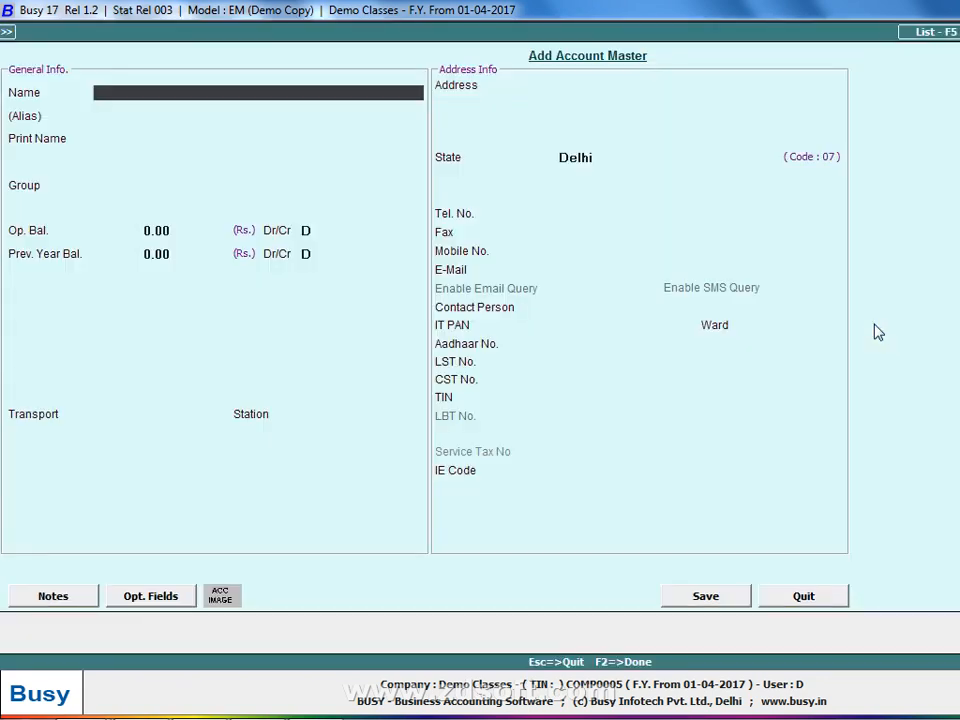
text(B)
key(Return)
key(Return)
key(Return)
text(sun)
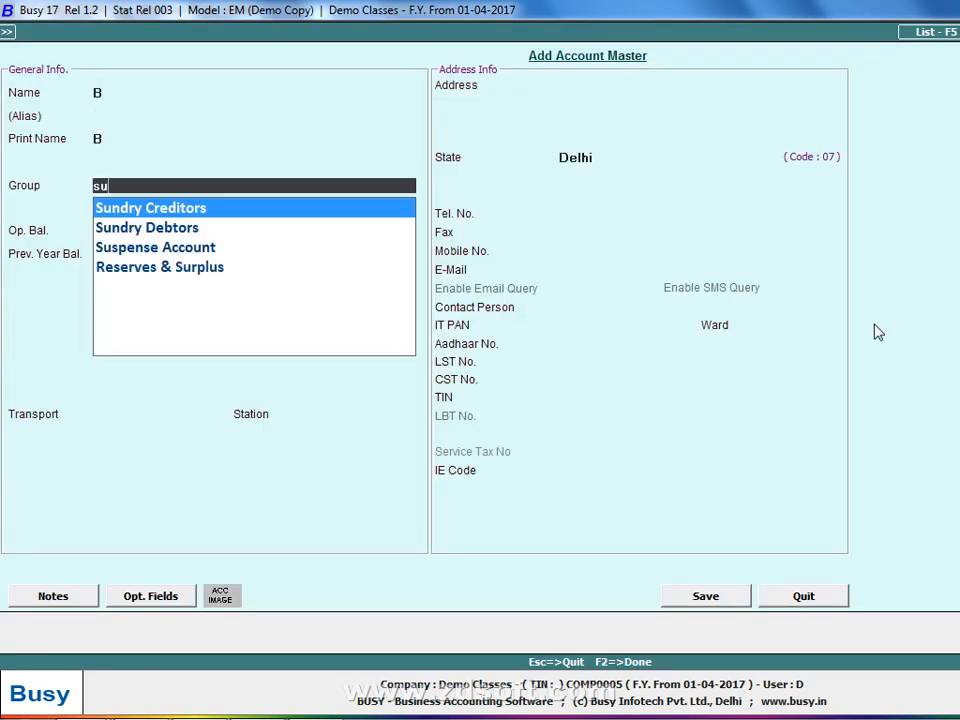
key(Return)
key(Return)
key(Return)
key(Return)
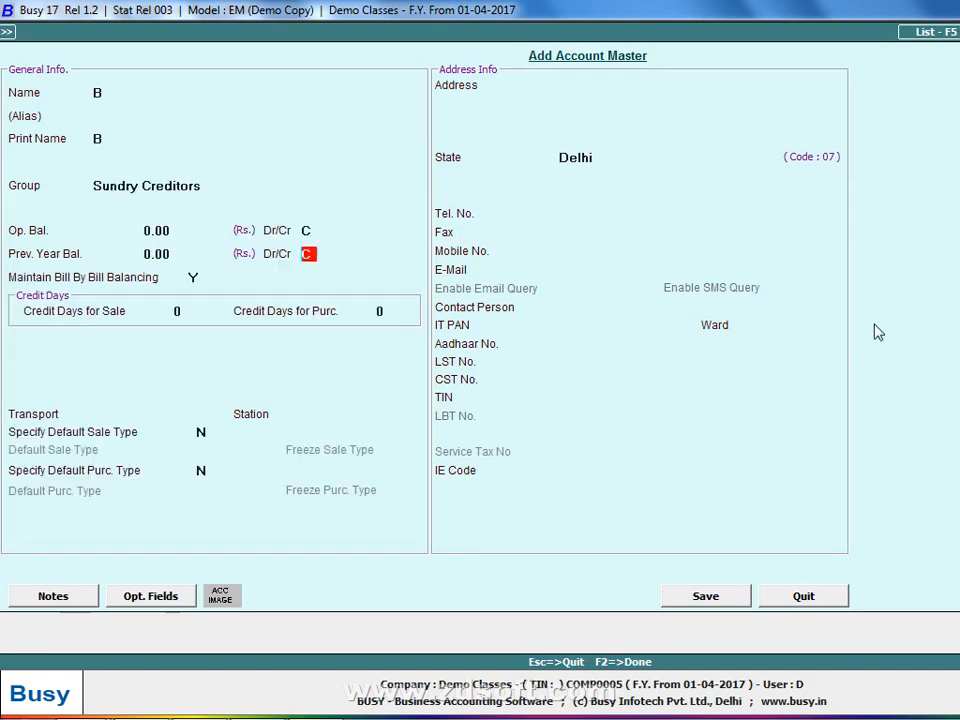
Turn off bill-by-bill balancing for account B, save it, and use it as the voucher's party with material centre Main Store.
key(Return)
key(n)
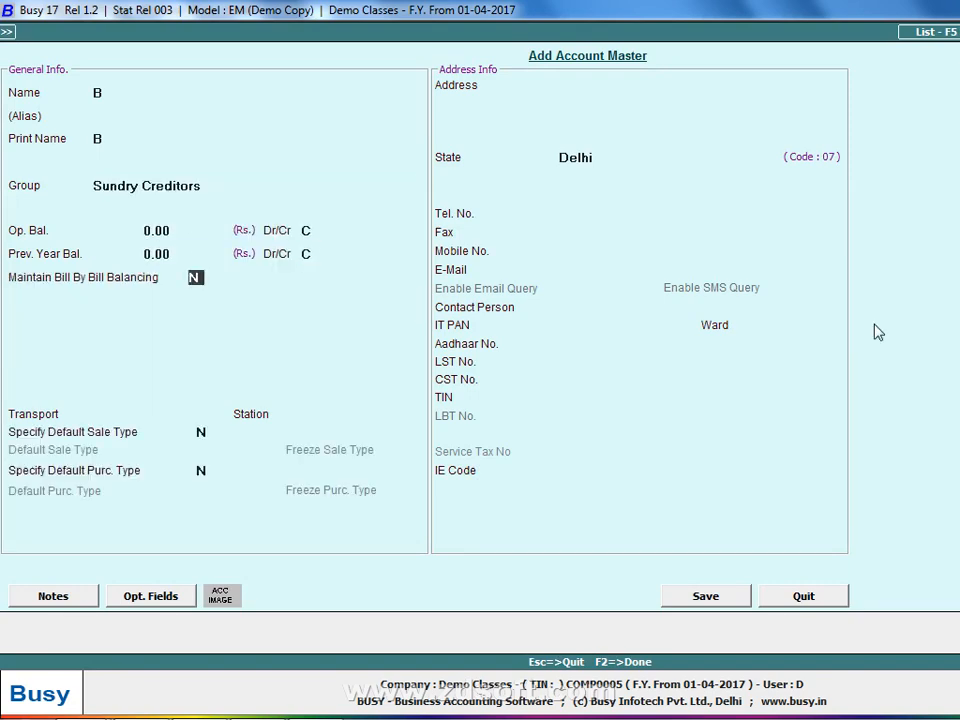
key(F2)
key(Return)
key(Return)
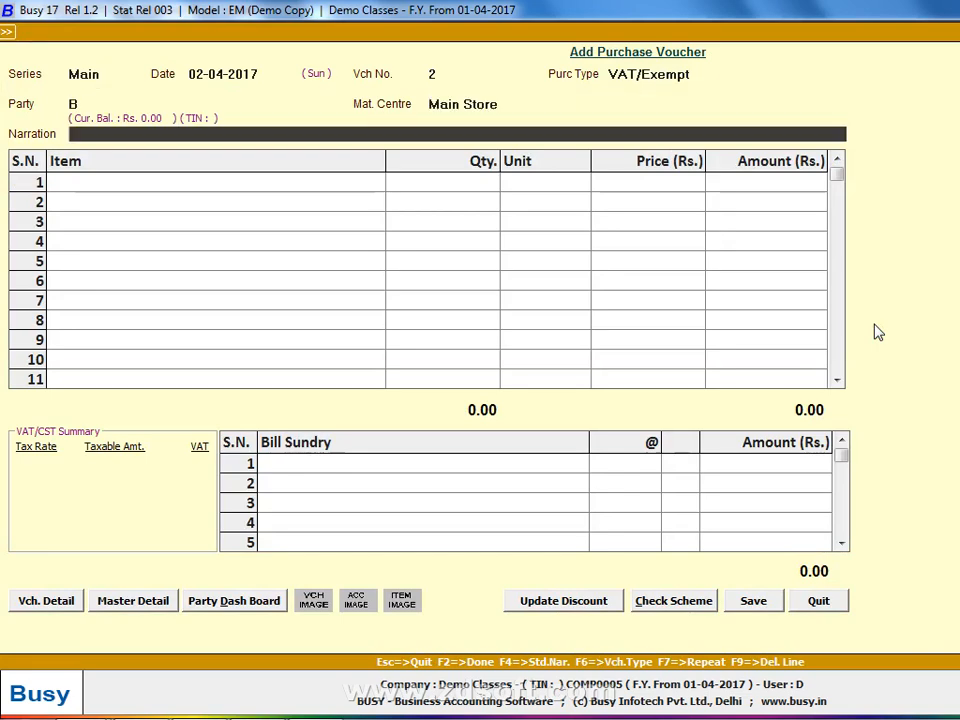
Leave the narration blank, check the notes, and create item Copy-3 in the General group with unit Pcs.
key(Return)
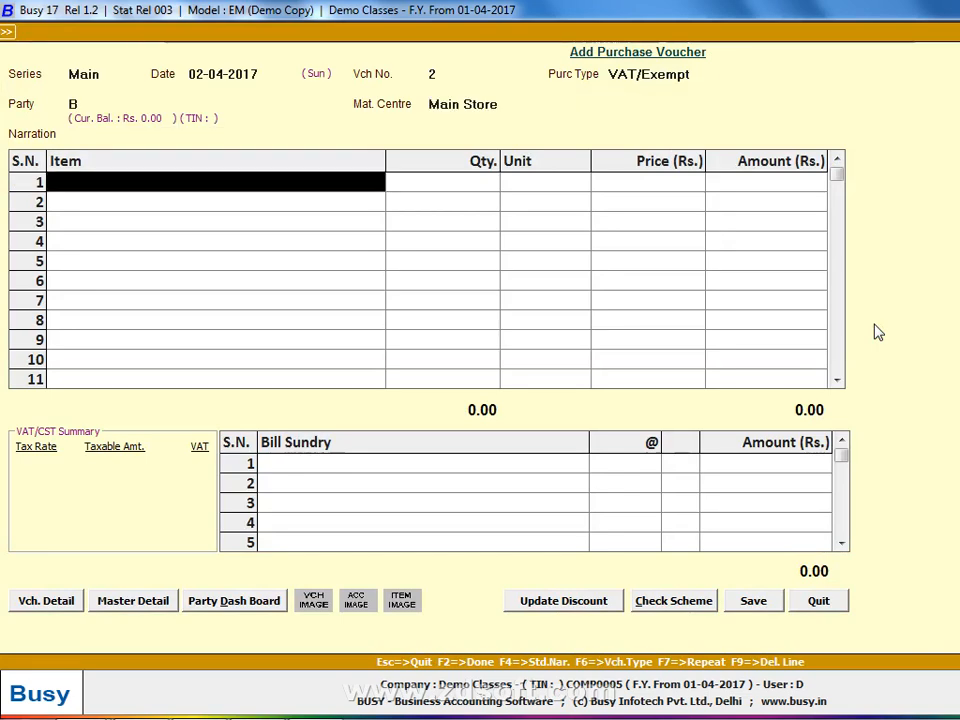
key(alt+Tab)
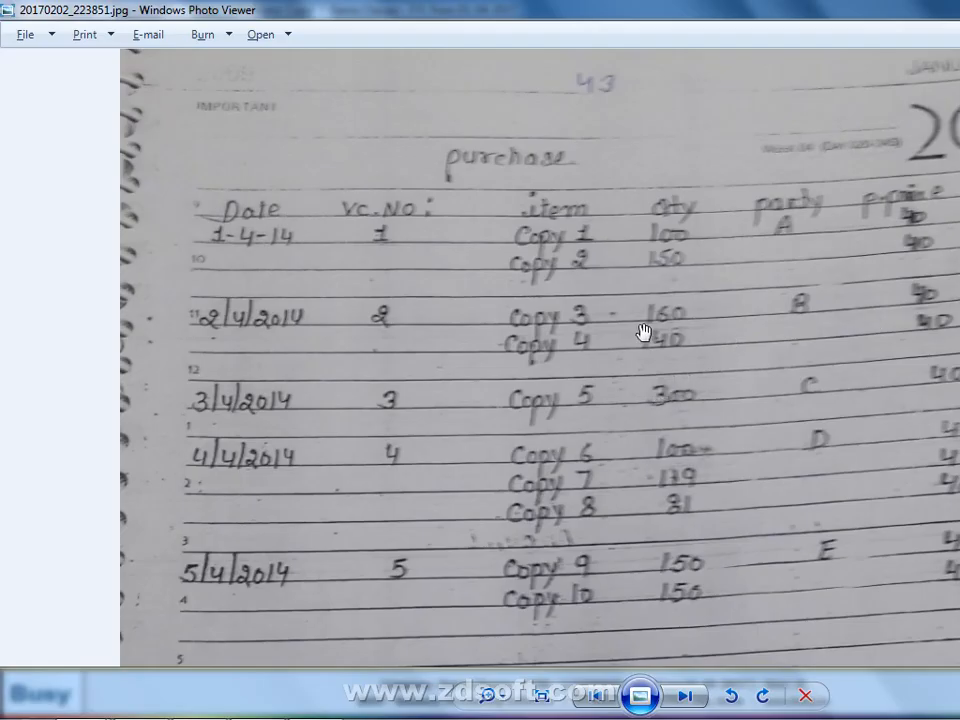
key(alt+Tab)
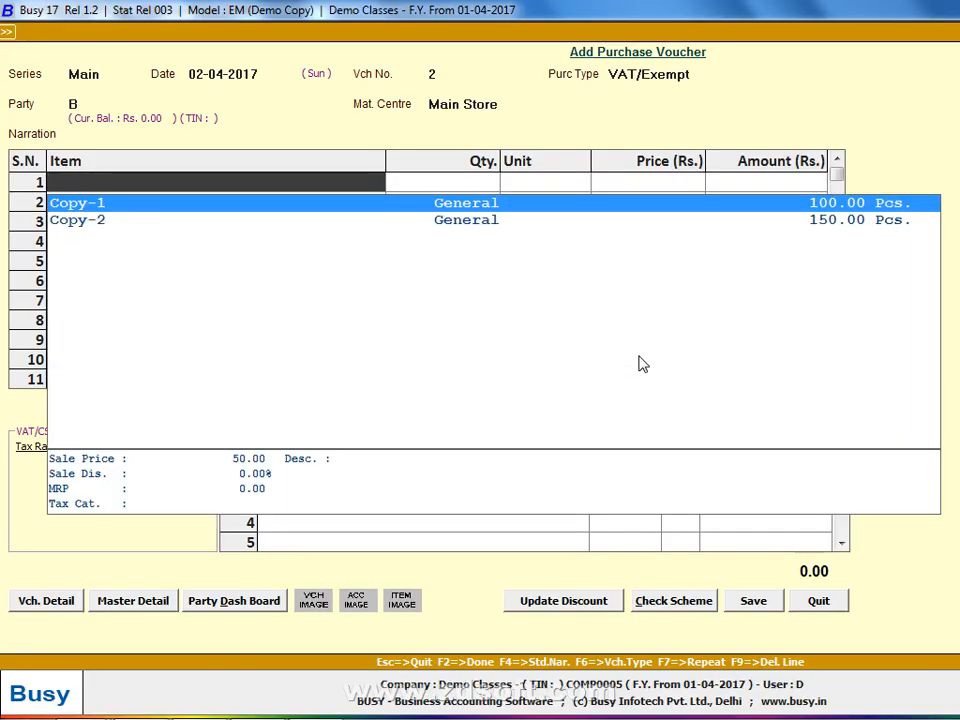
key(alt+c)
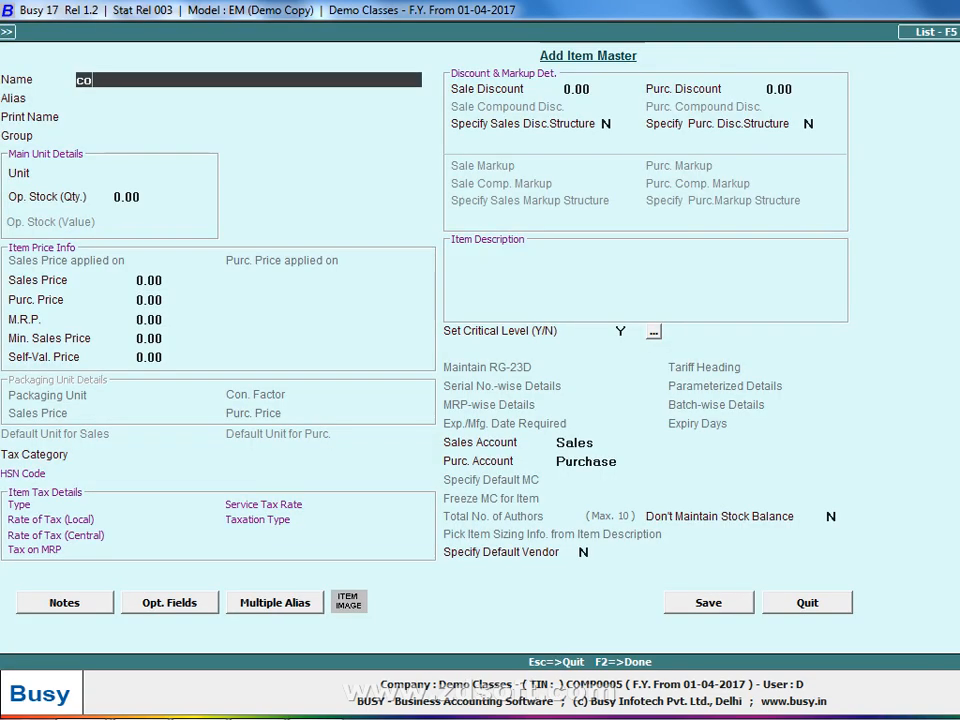
text(opy-3)
key(Return)
key(Return)
key(Return)
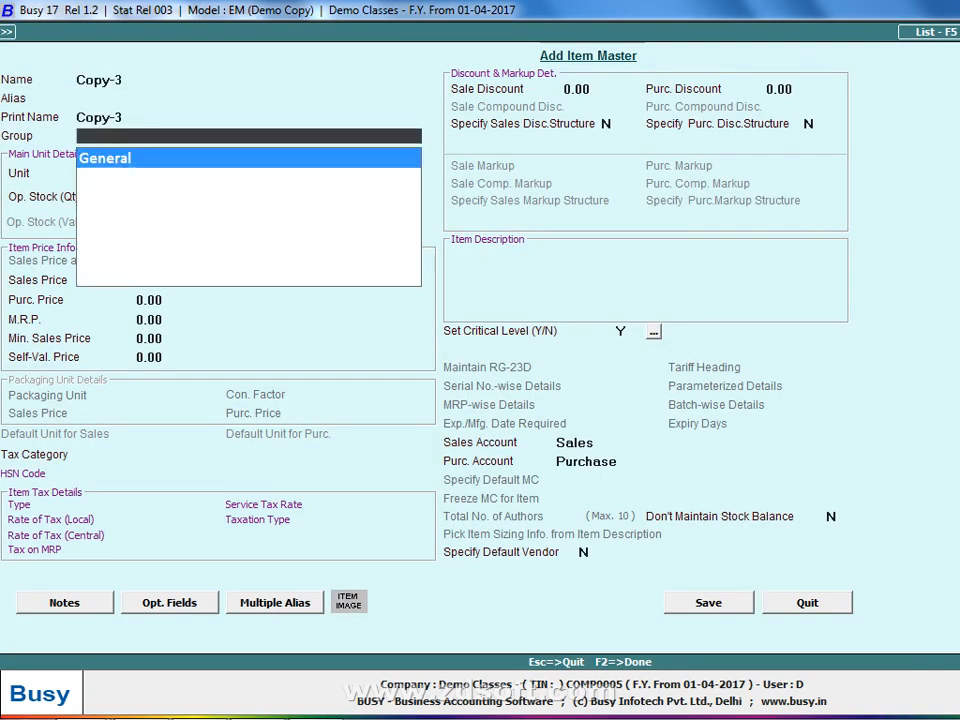
key(Return)
key(Return)
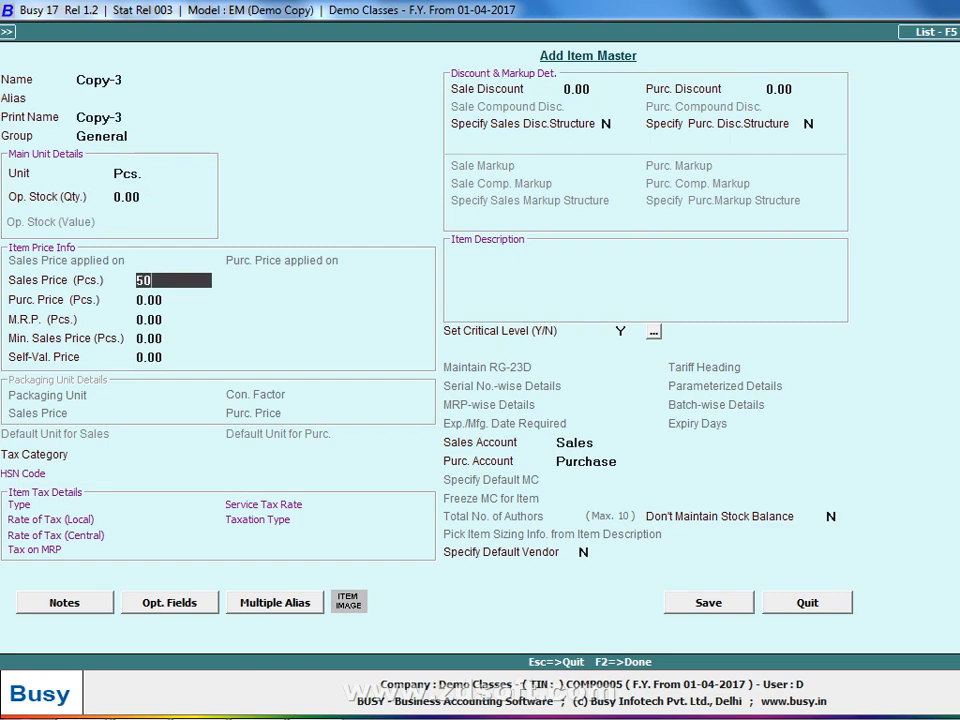
Set Copy-3's sales price to 50 and purchase price to 40, save the item, and check its quantity in the notes.
key(Return)
text(40)
key(Return)
key(F2)
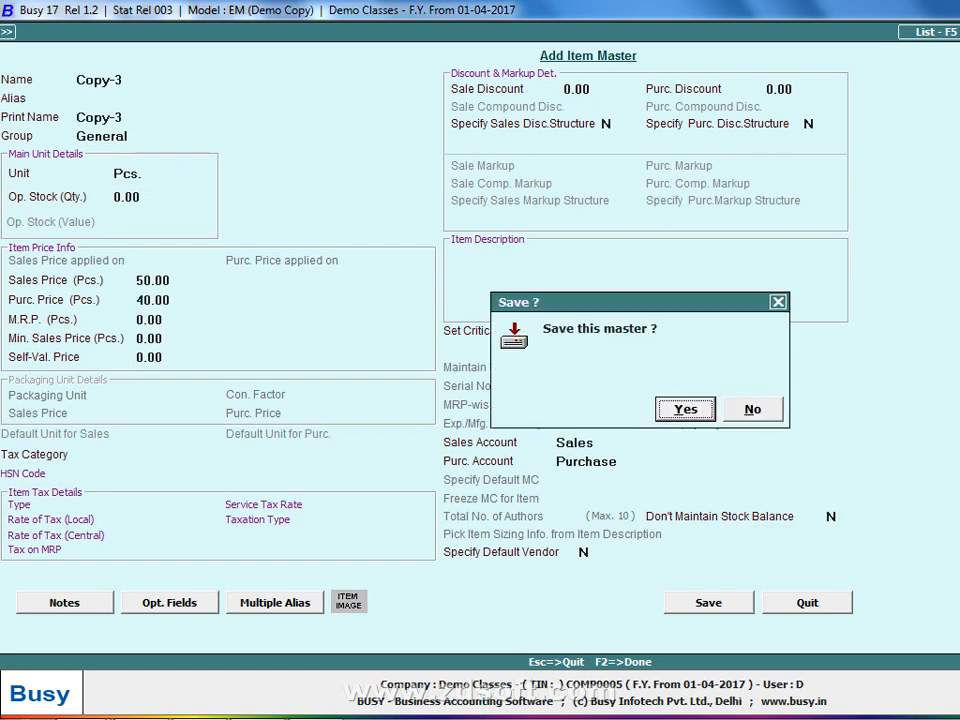
key(Return)
key(alt+Tab)
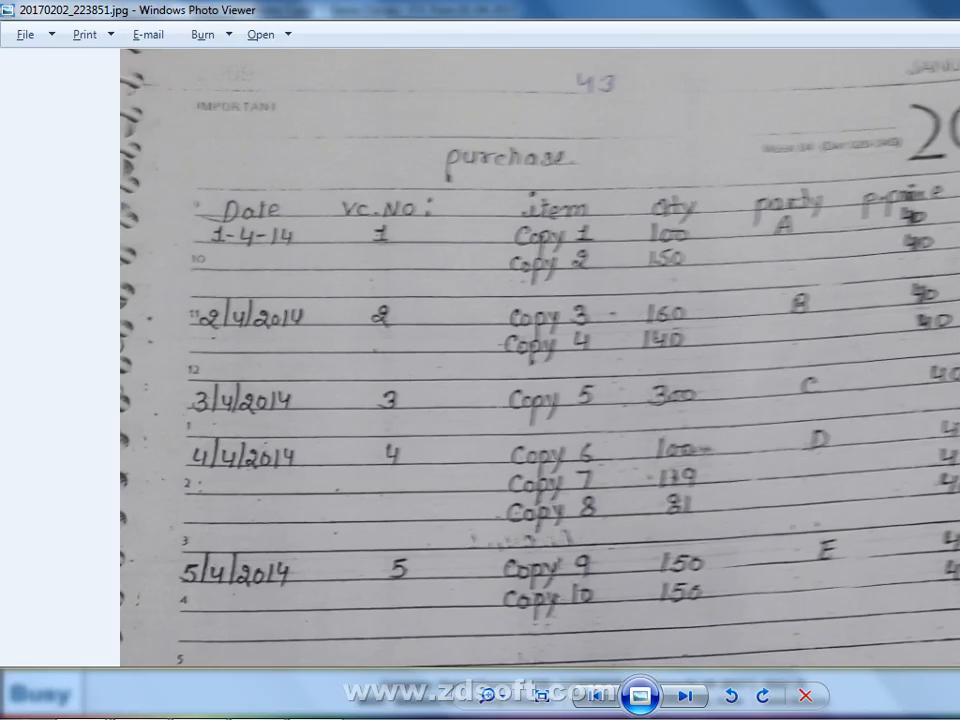
Return to Busy and enter a quantity of 160 for Copy-3 at a price of 40.00.
key(alt+Tab)
text(16)
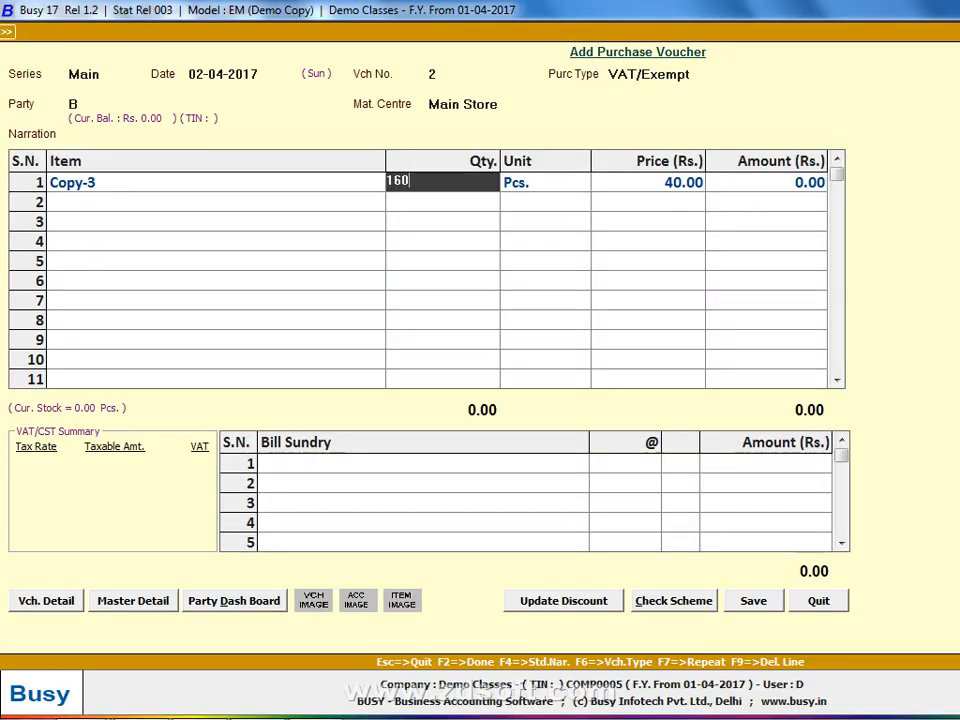
key(Return)
key(Return)
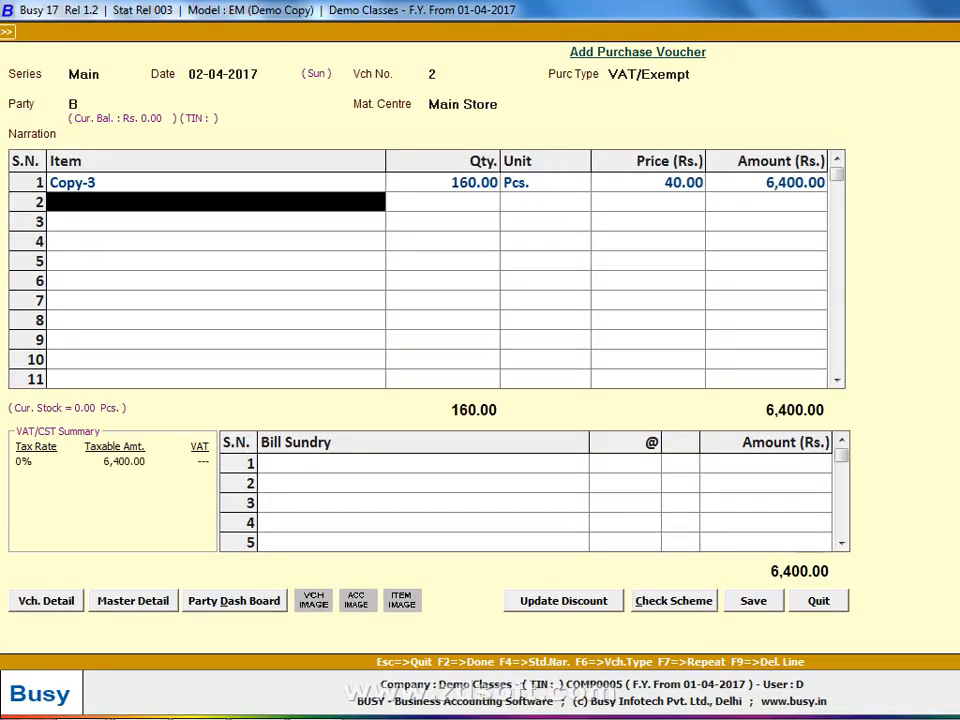
Create a new item Copy -4 in the General group with unit Pcs.
key(alt+c)
text(copy -)
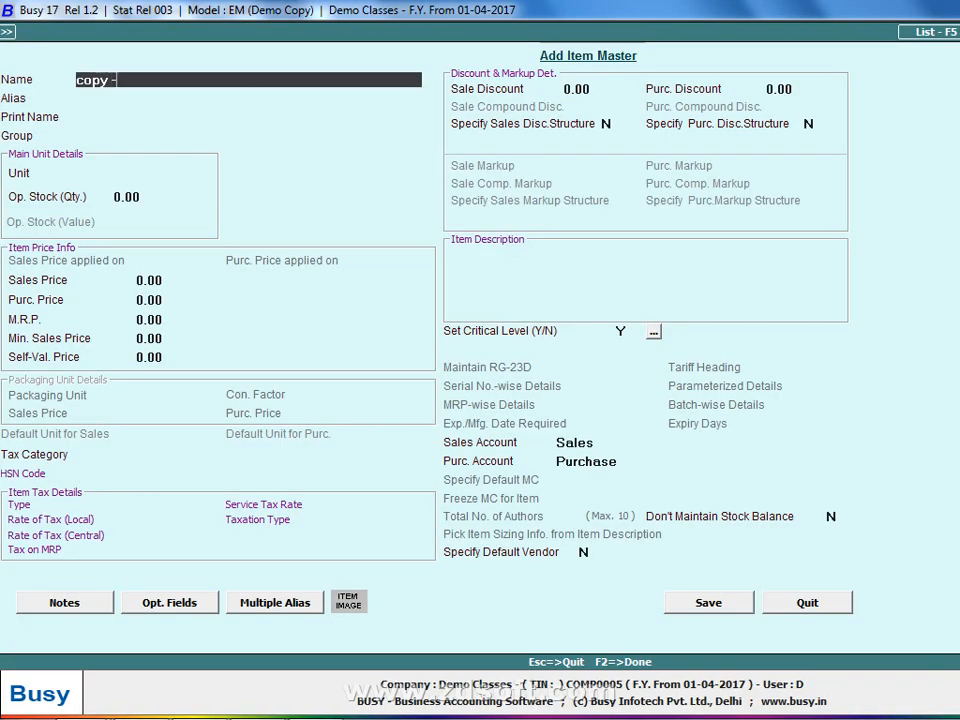
text(4)
key(Return)
key(Return)
key(Return)
key(Return)
text(p)
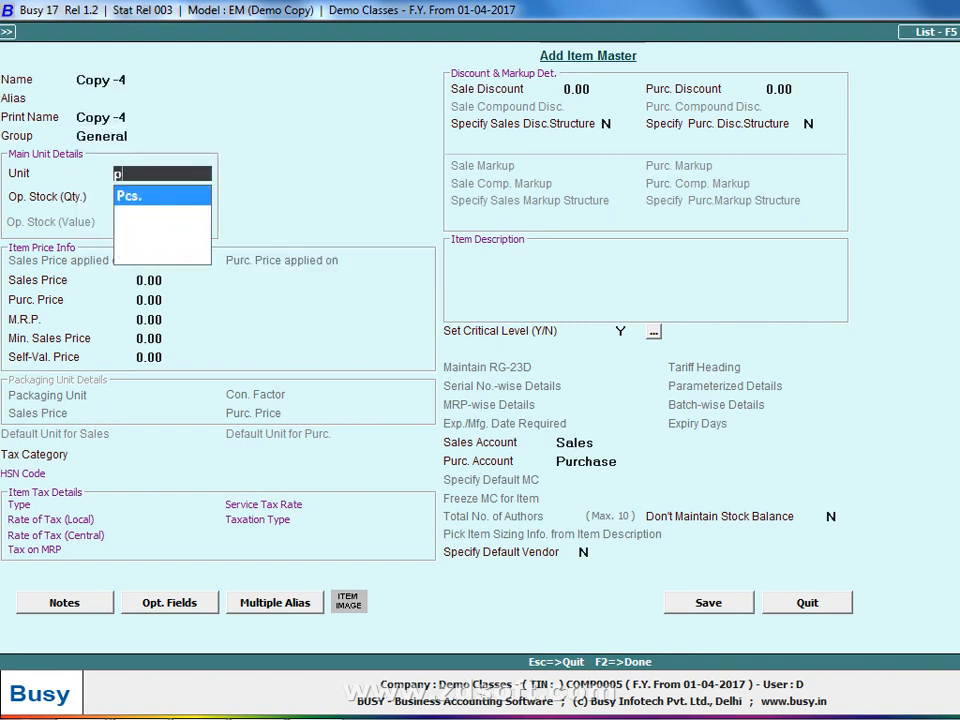
key(Return)
Set Copy -4's sales price to 50 and purchase price to 40, keep its opening stock at 0.00, and save the item.
key(Return)
text(50)
key(Return)
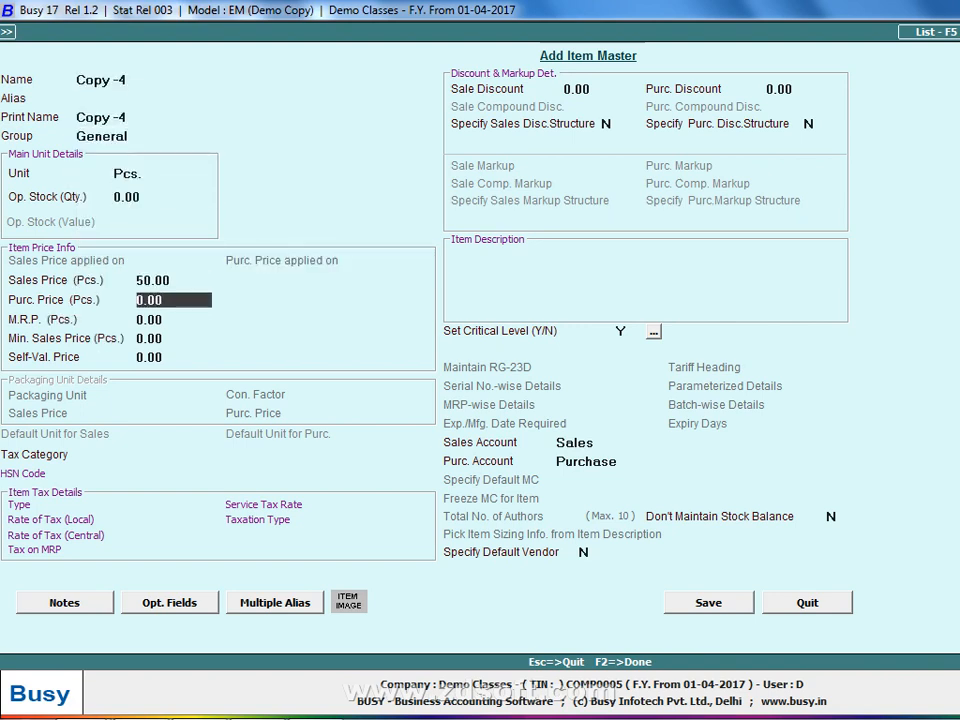
text(40)
key(Return)
key(F2)
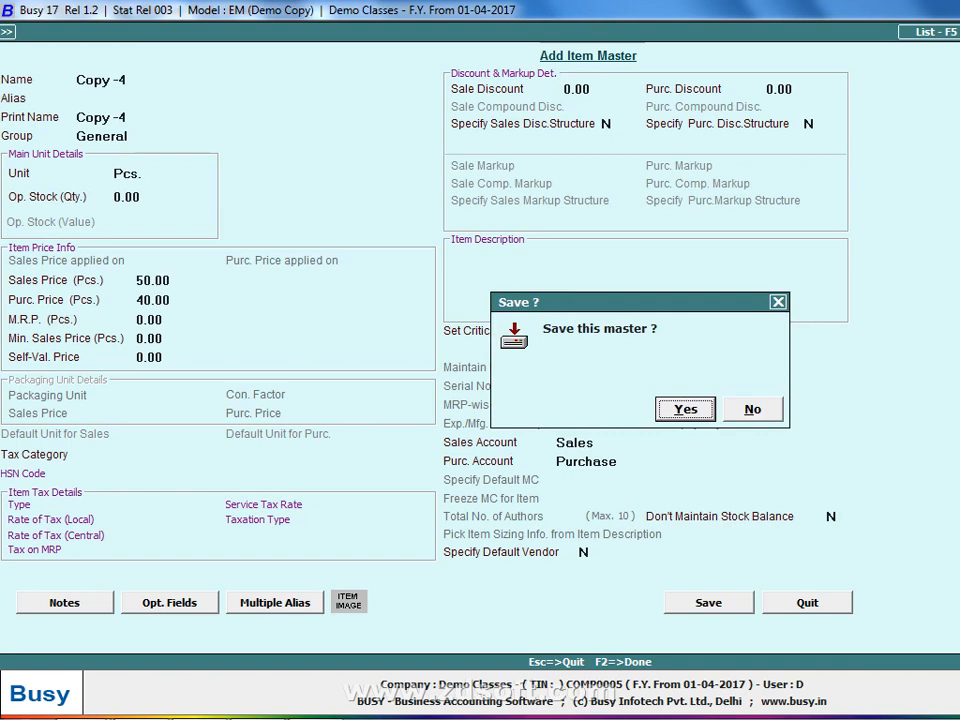
key(Return)
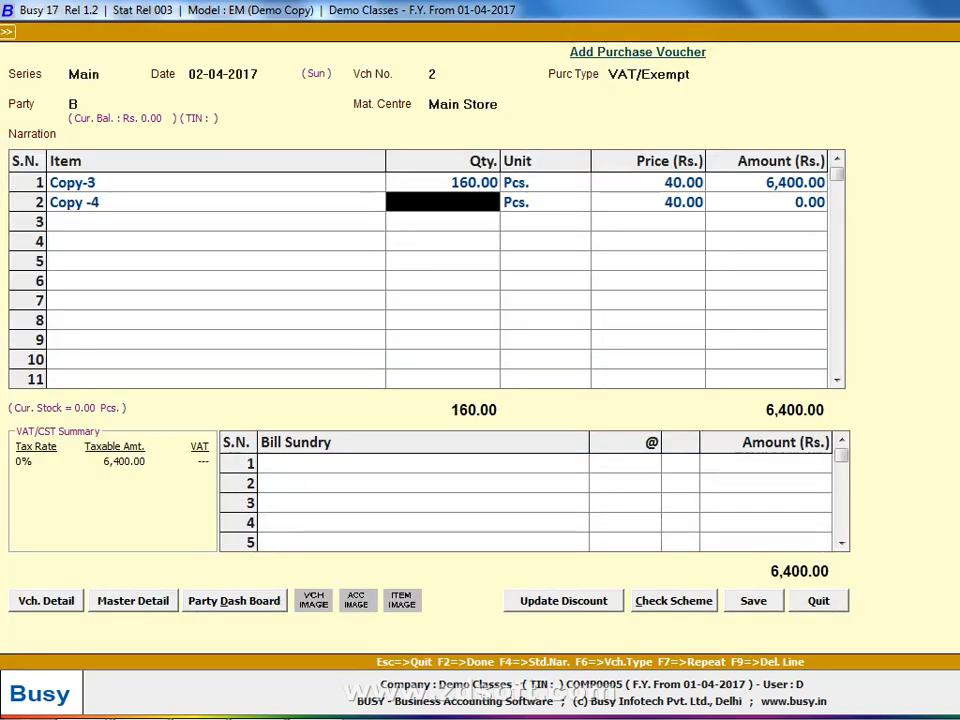
Enter a quantity of 140 for Copy -4 at a price of 40.00 and finish the item list.
text(140)
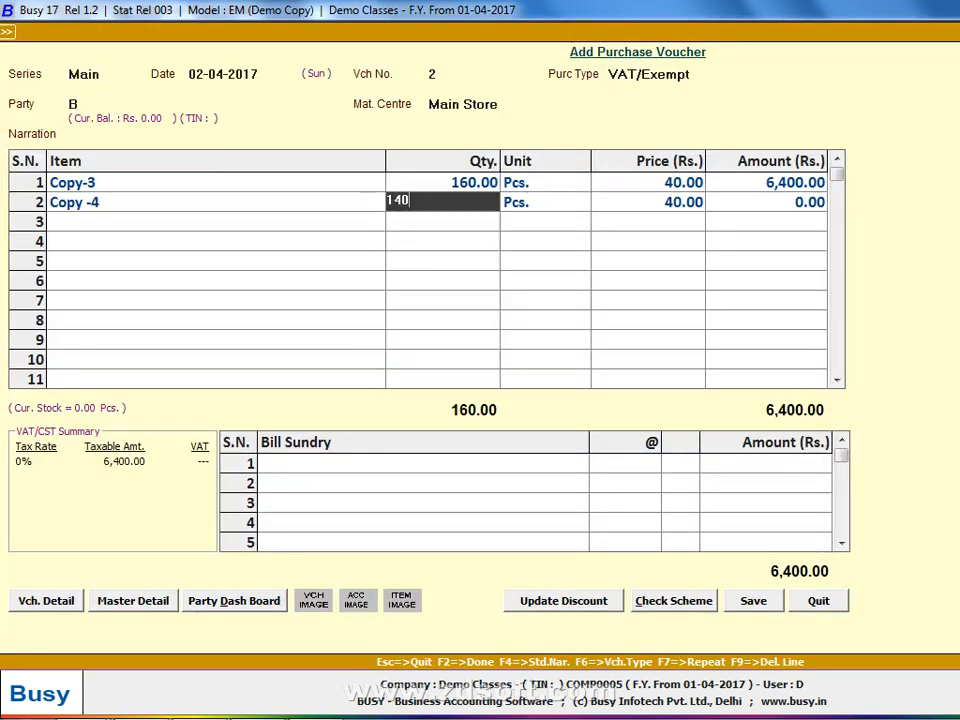
key(Return)
key(Return)
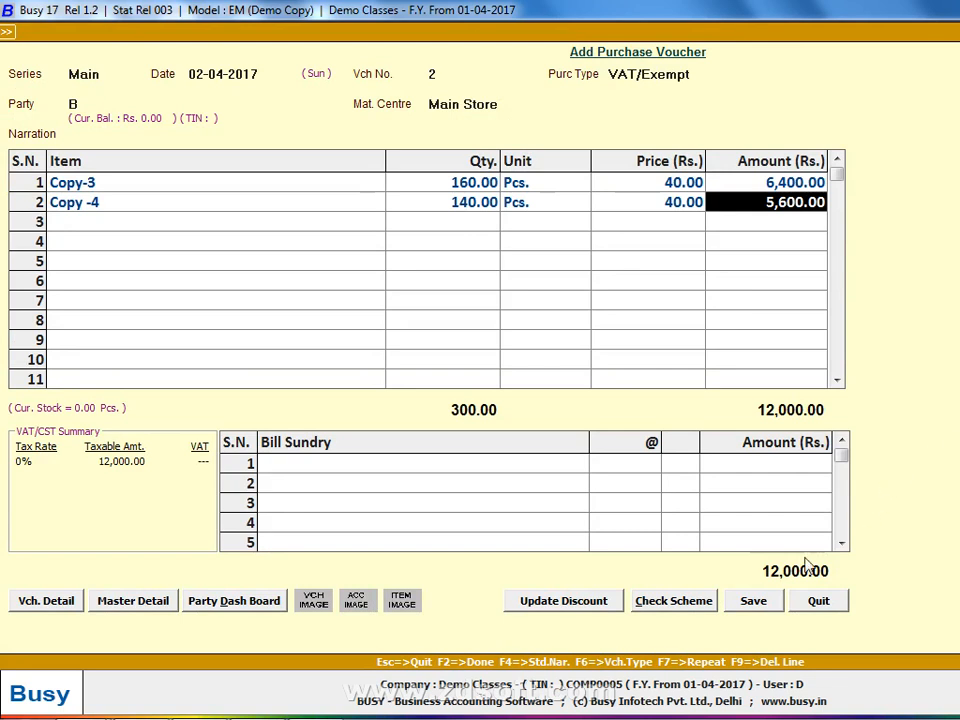
key(Return)
key(Return)
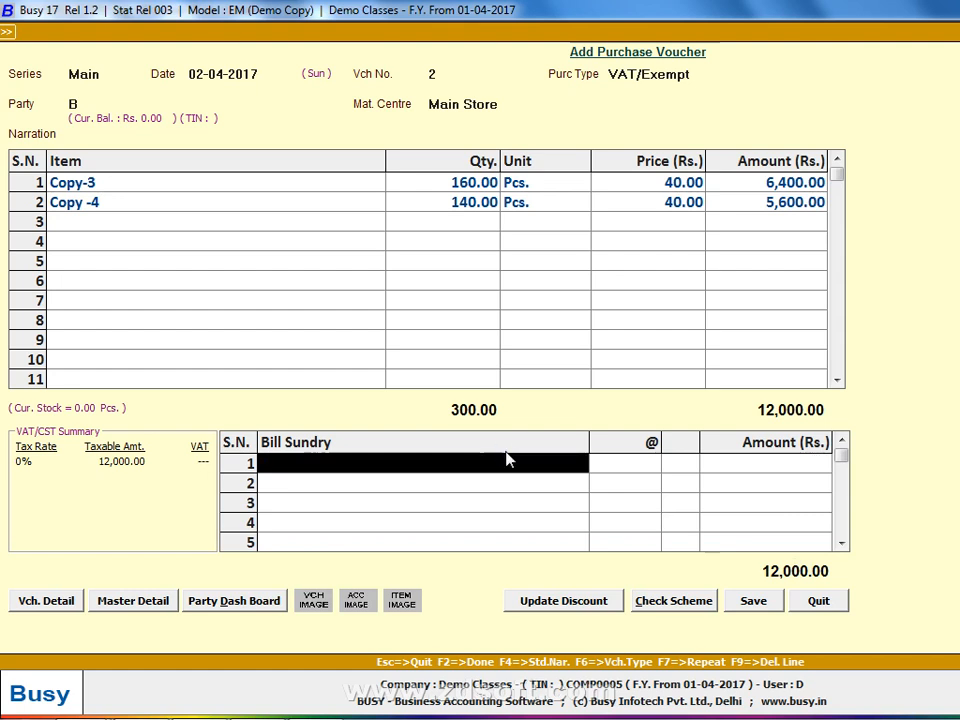
Leave the bill sundries empty, set the purchase bill number to 2 dated 02-04-2017, and save voucher 2.
key(Return)
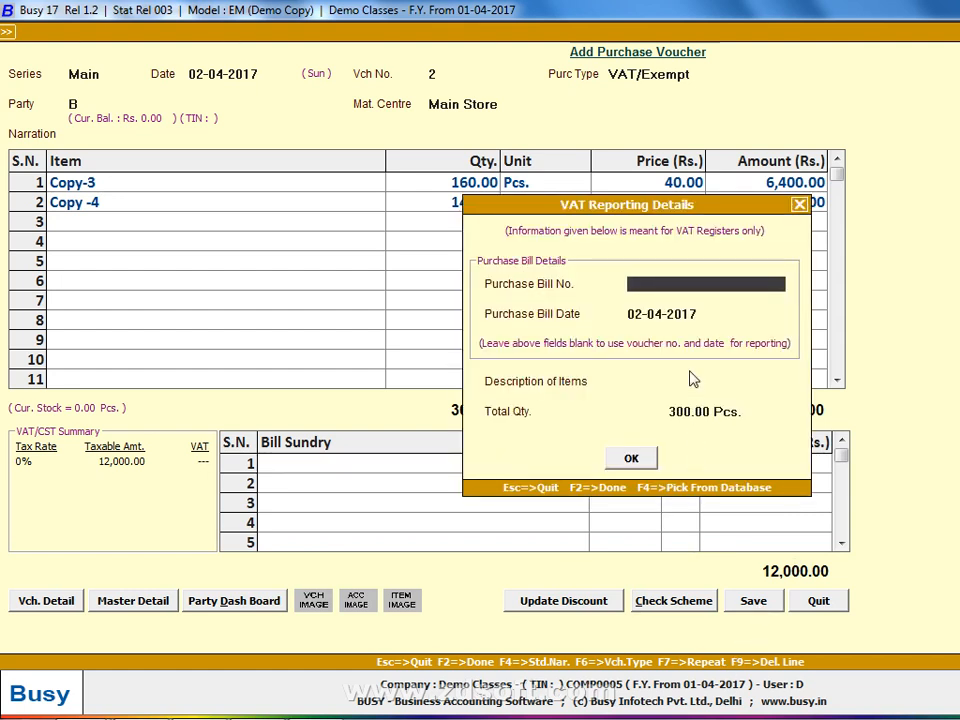
text(2)
key(Return)
key(Return)
key(Return)
key(Return)
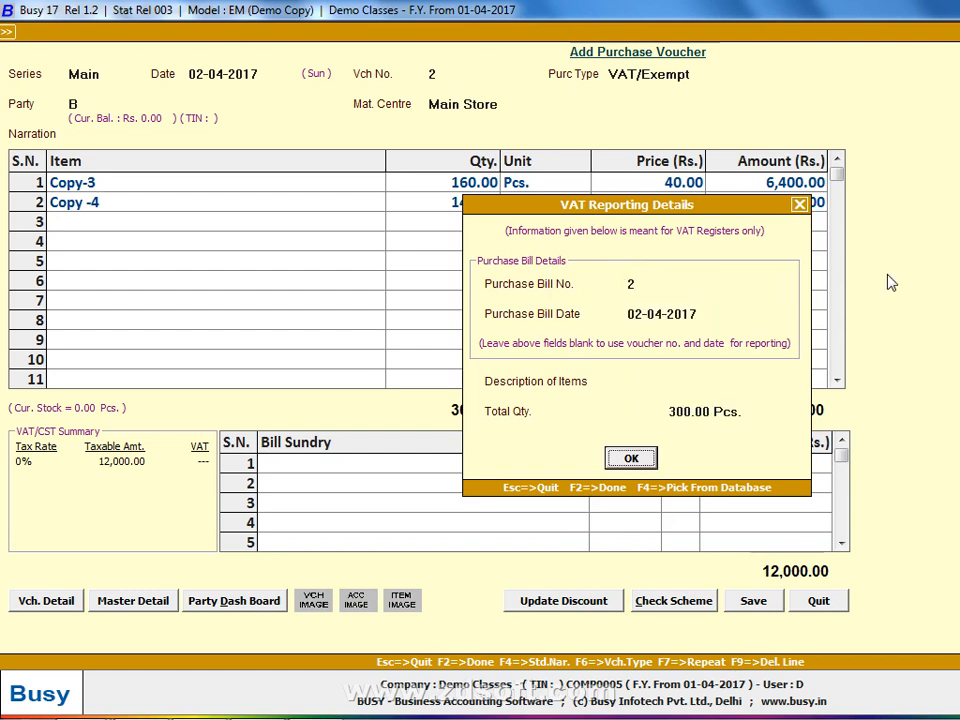
key(Return)
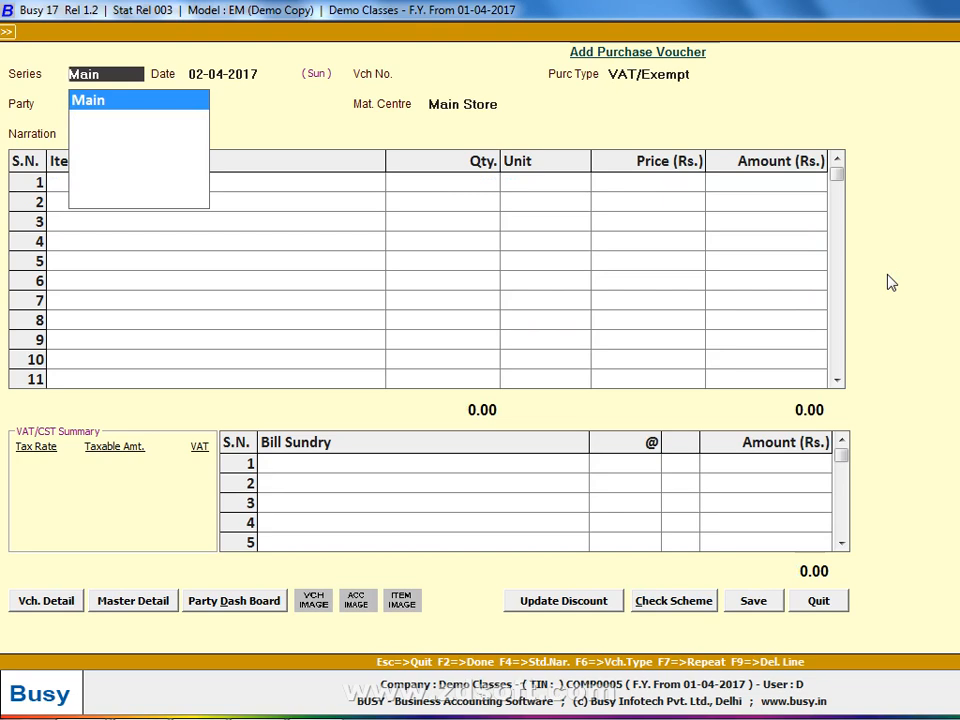
Start purchase voucher 3 in series Main dated 03-04-2017, checking its date and party in the handwritten notes.
key(Return)
text(3)
key(Return)
key(alt+Tab)
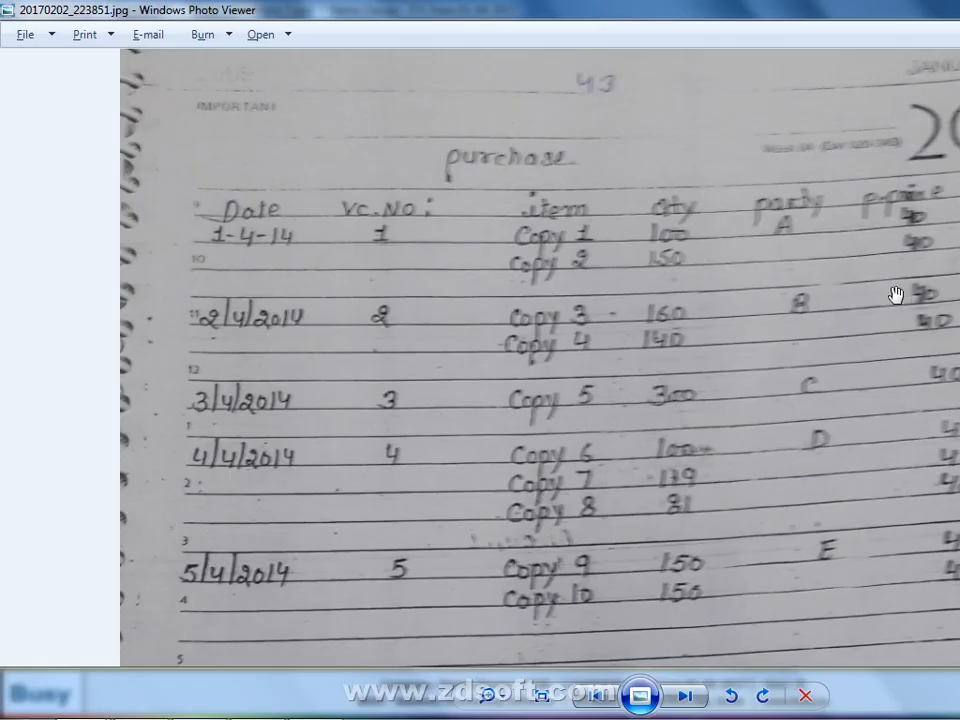
key(alt+Tab)
key(Return)
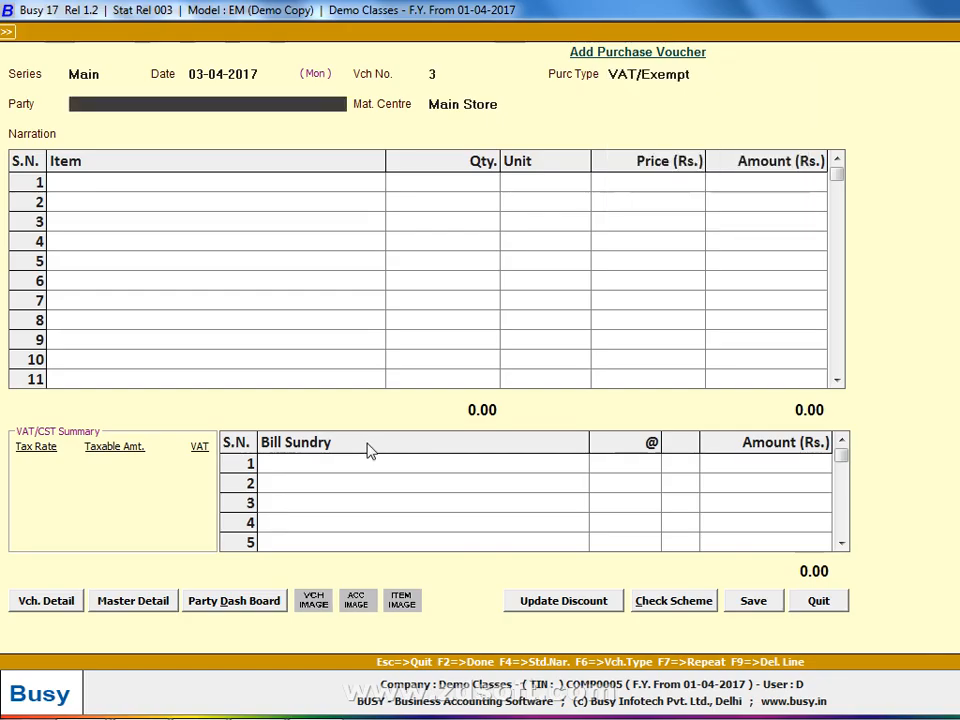
key(alt+Tab)
key(alt+Tab)
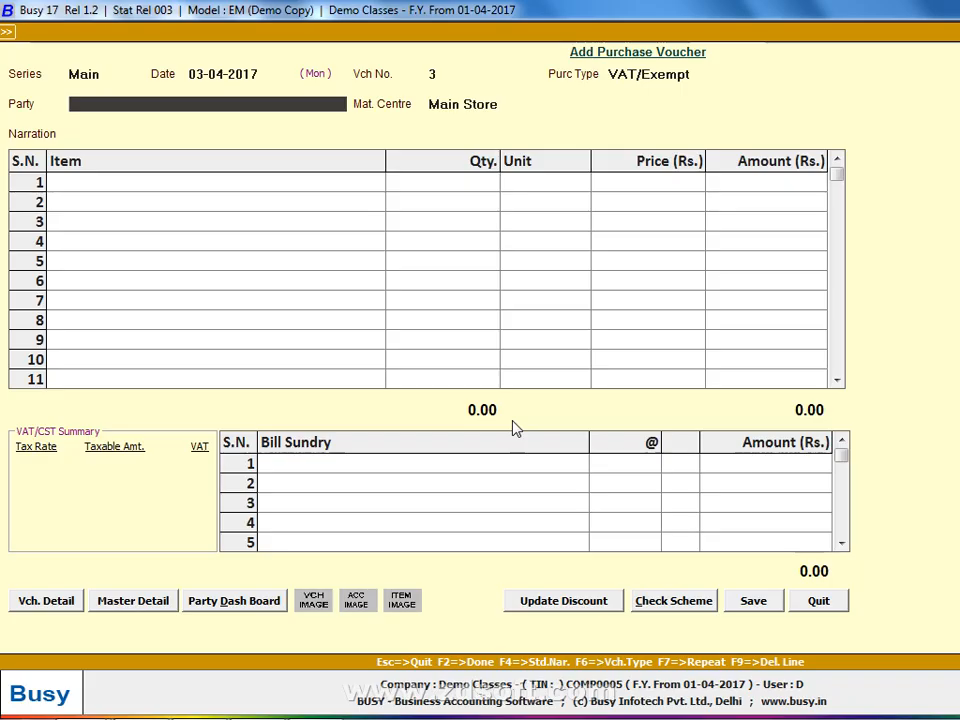
Create a new party account C in the Sundry Creditors group.
text(c)
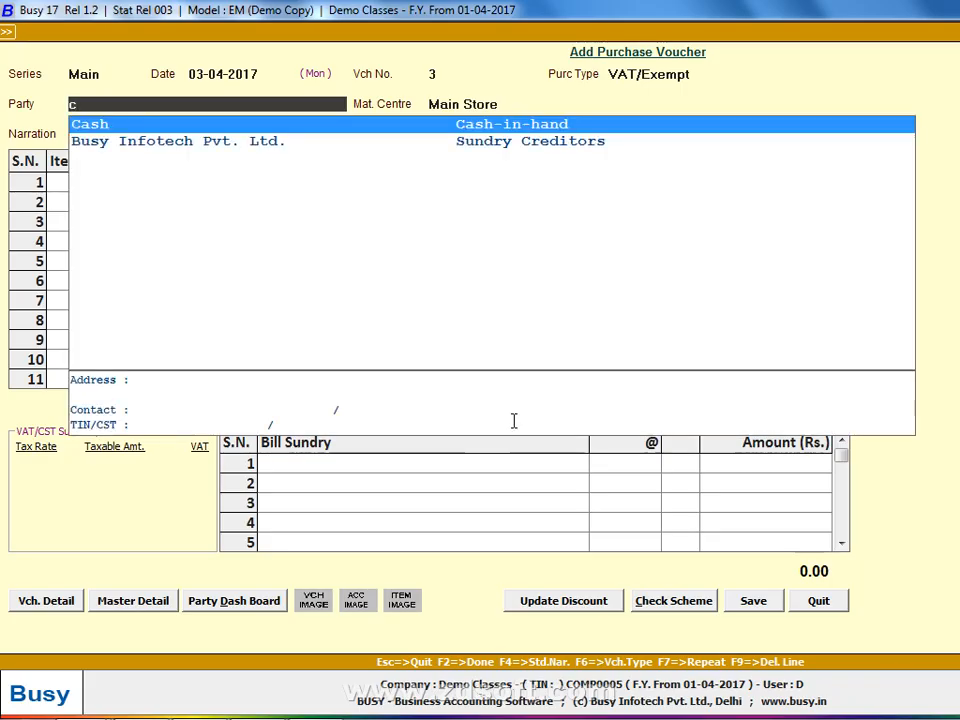
key(F3)
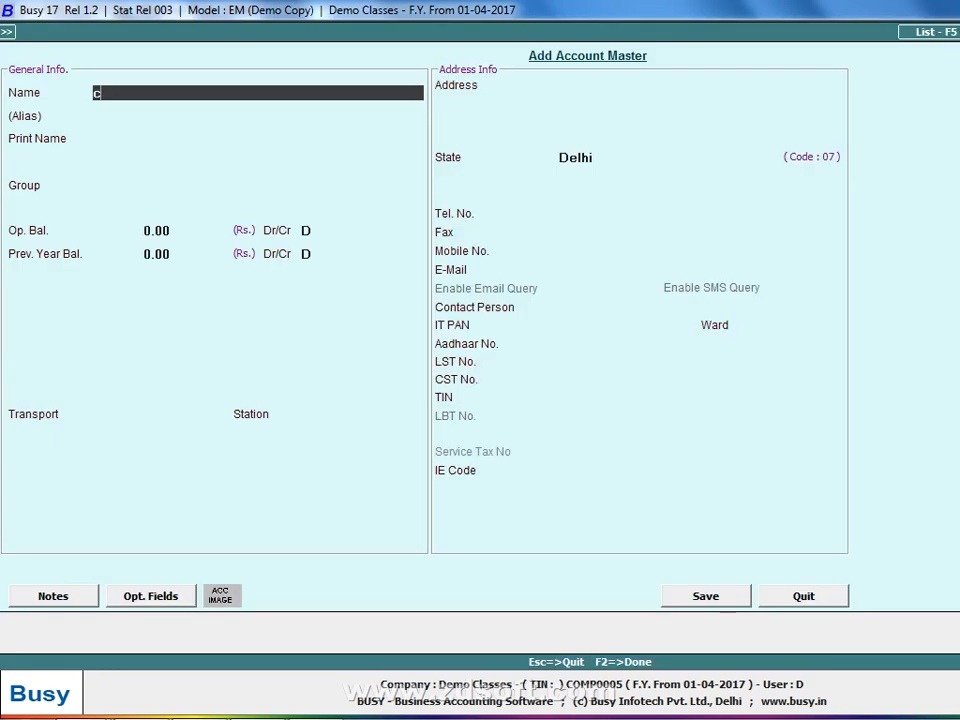
key(Return)
key(Return)
text(sun)
key(Return)
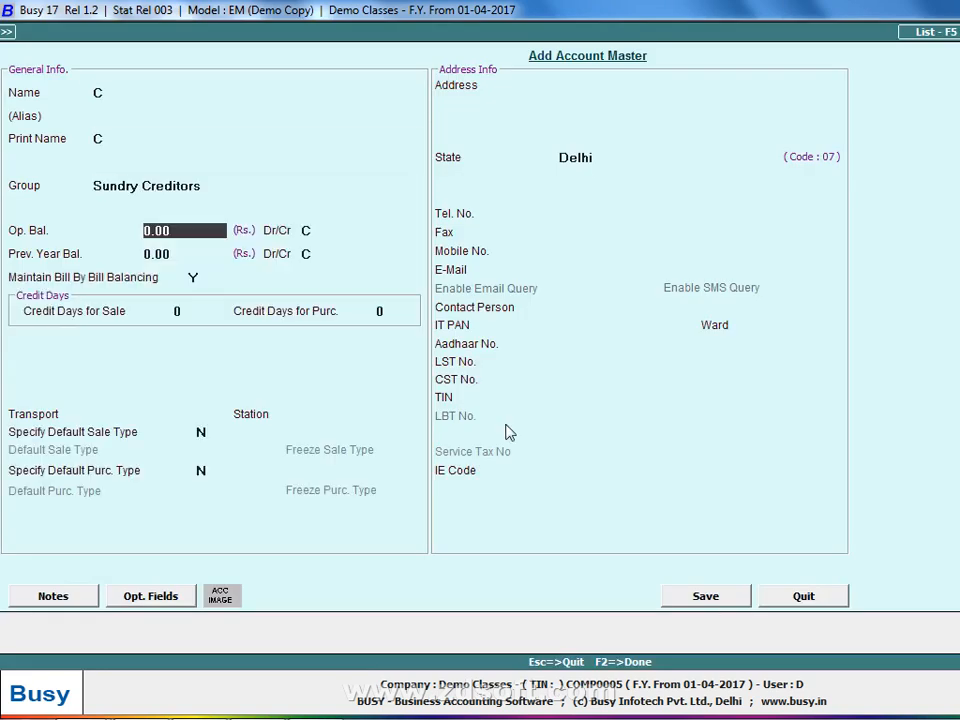
Turn off bill-by-bill balancing for account C, save it as the voucher's party, and check the notes for the item.
key(Return)
key(Return)
key(Return)
key(Return)
text(n)
key(F2)
key(Return)
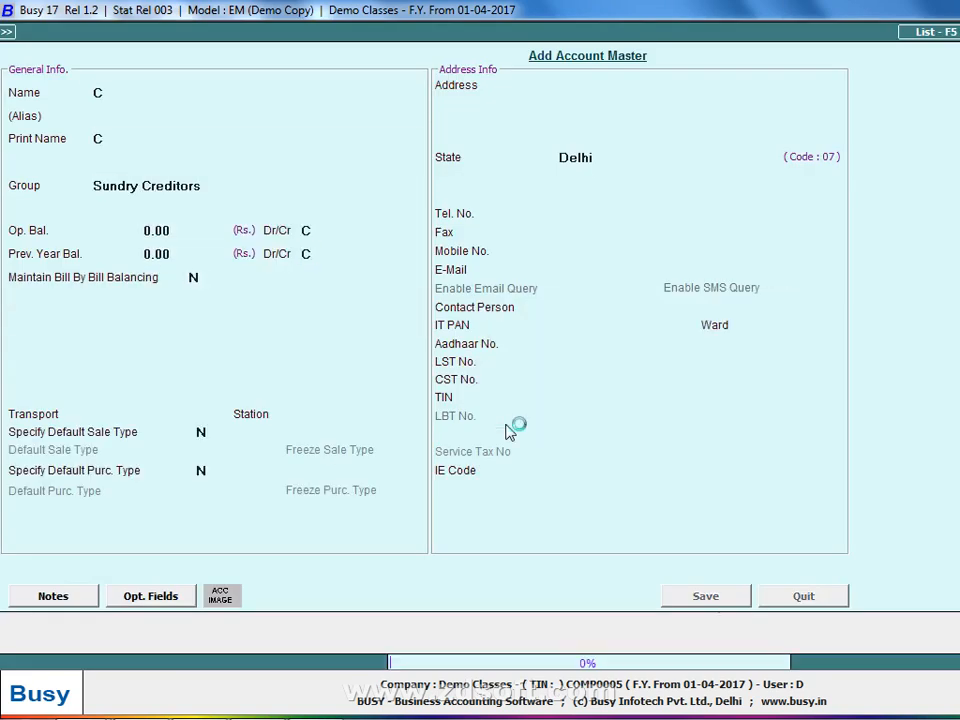
key(Return)
key(alt+Tab)
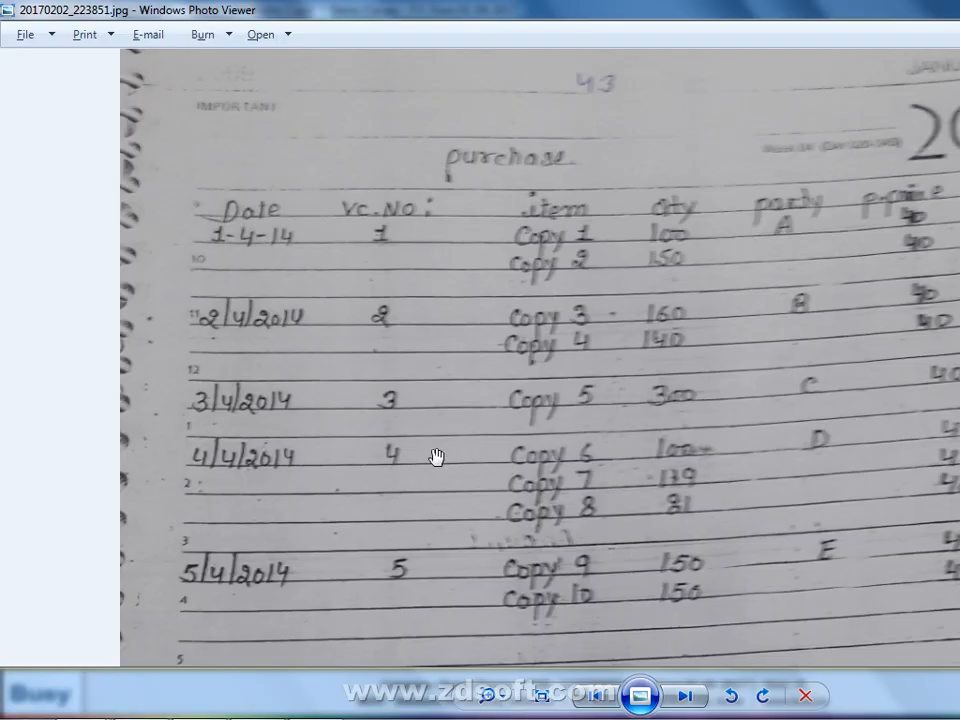
key(alt+Tab)
key(Return)
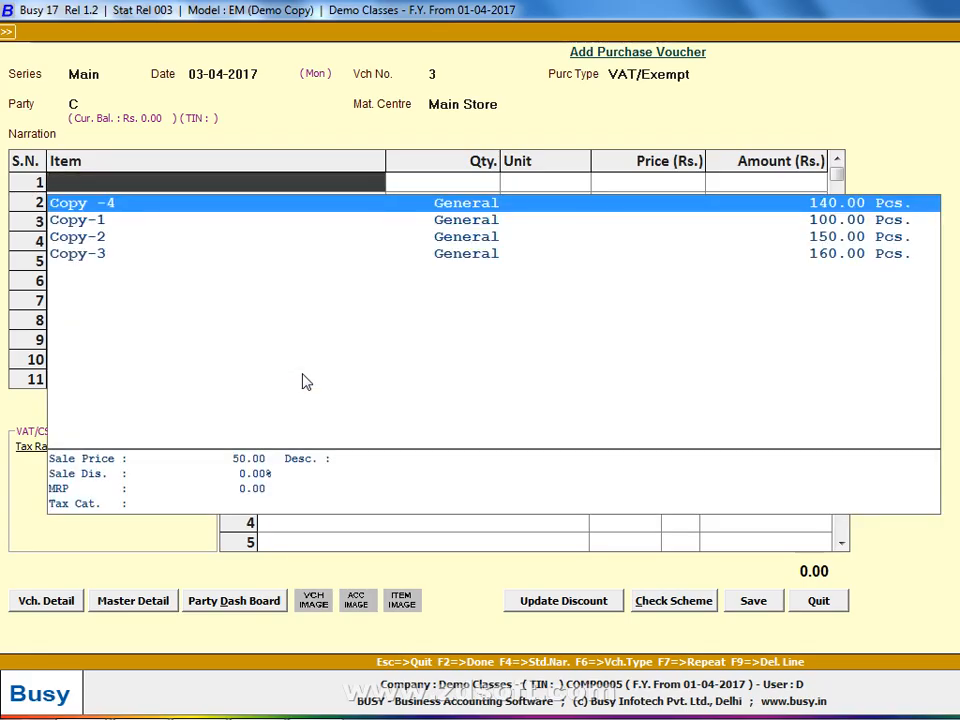
Create a new item Copy-5 in the General group with unit Pcs.
key(alt+c)
text(co)
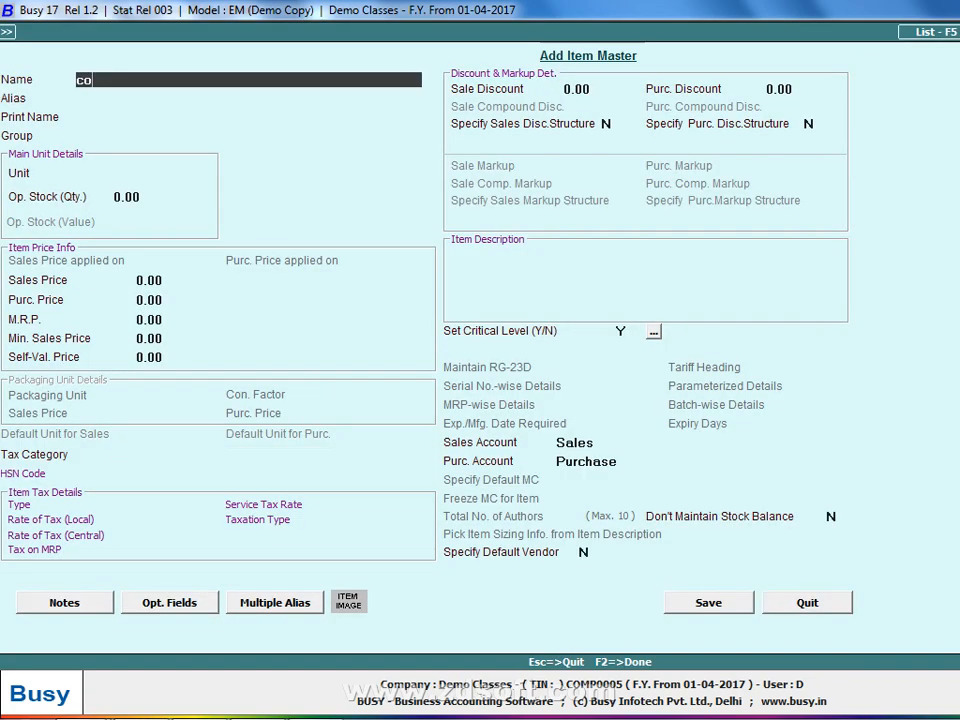
text(py-5)
key(Return)
key(Return)
key(Return)
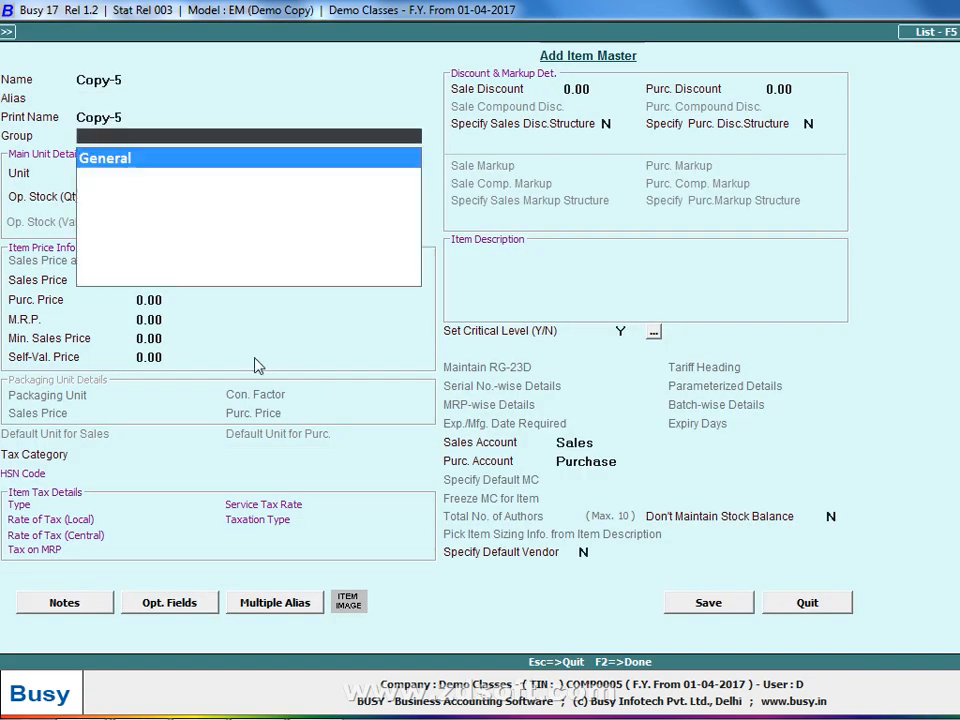
key(Return)
text(p)
key(Return)
Set Copy-5's sales price to 50 and purchase price to 40, and save the item.
key(Return)
text(50)
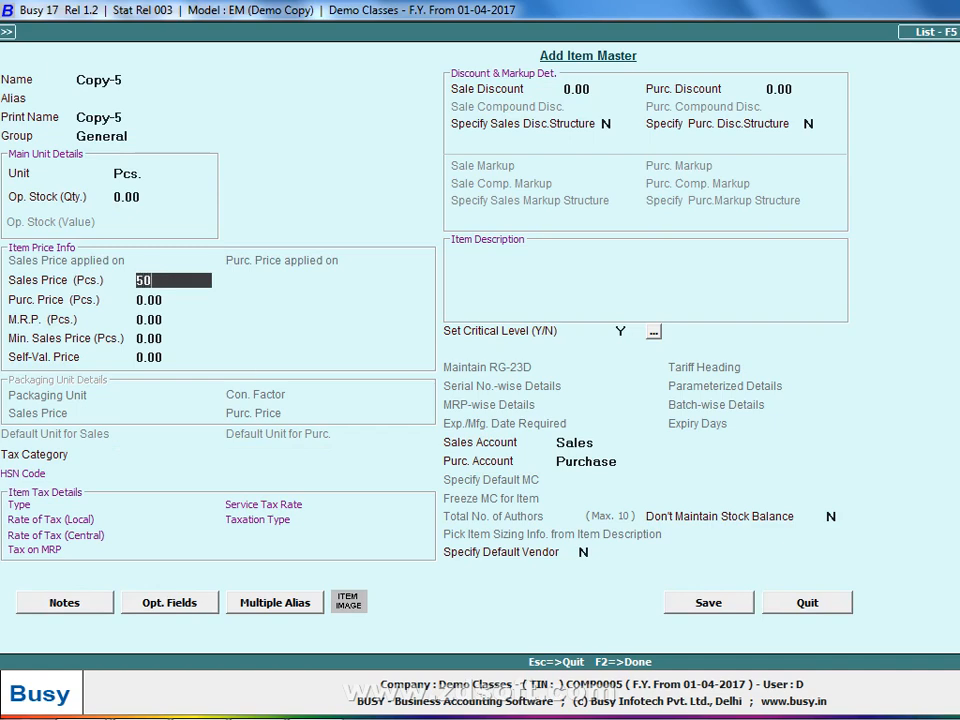
key(Return)
text(40)
key(Return)
key(F2)
key(Return)
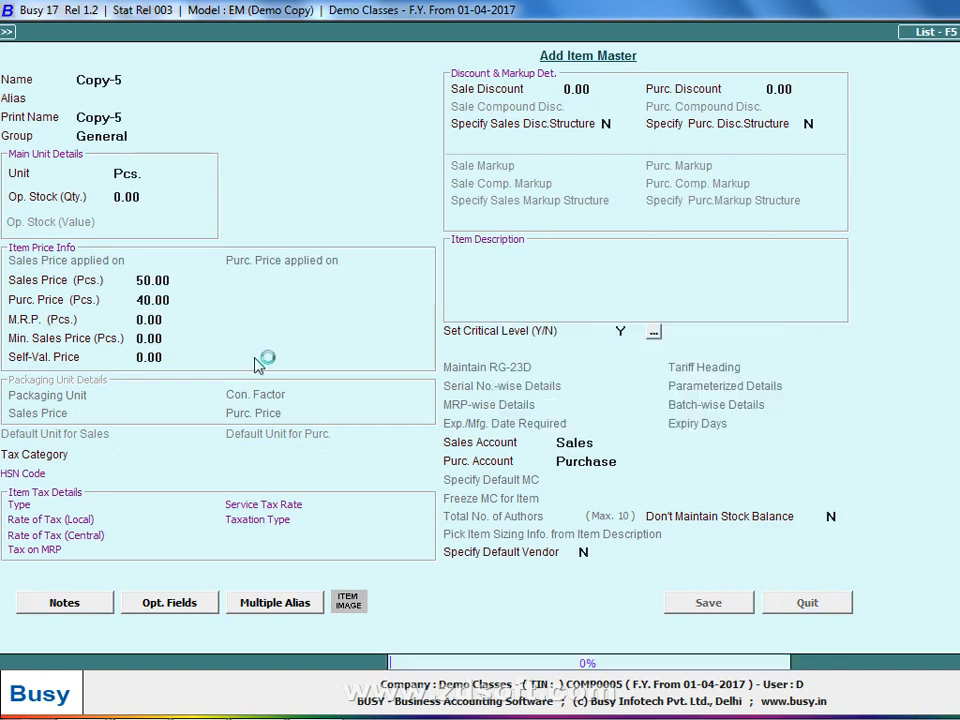
Check Copy-5's quantity in the notes and enter 300 at a price of 40.00 in the voucher.
key(alt+Tab)
key(alt+Tab)
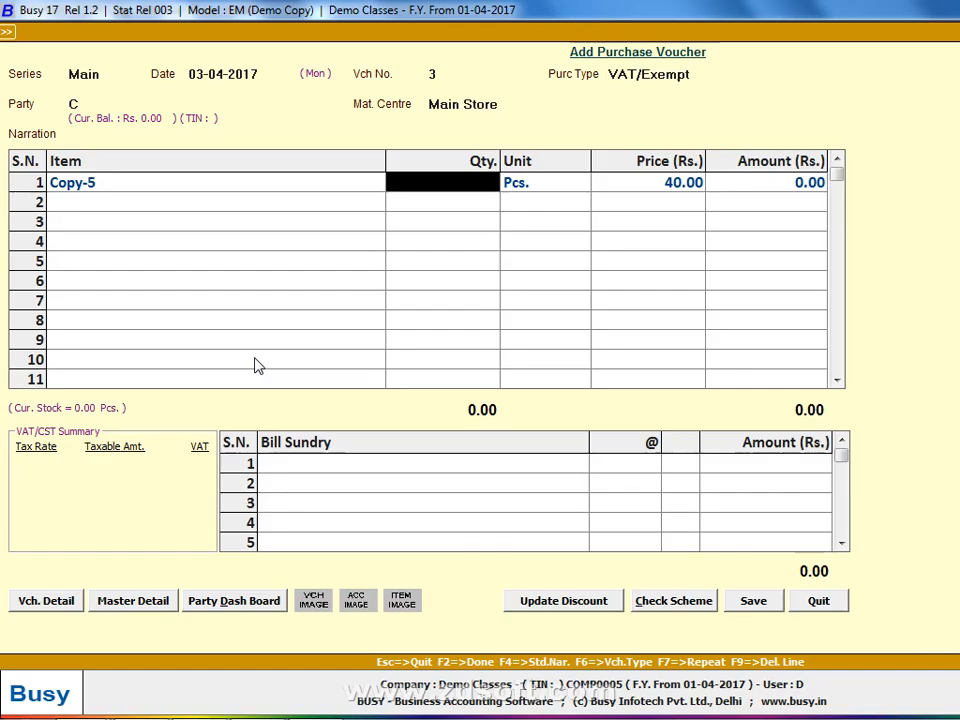
text(300)
key(Return)
key(Return)
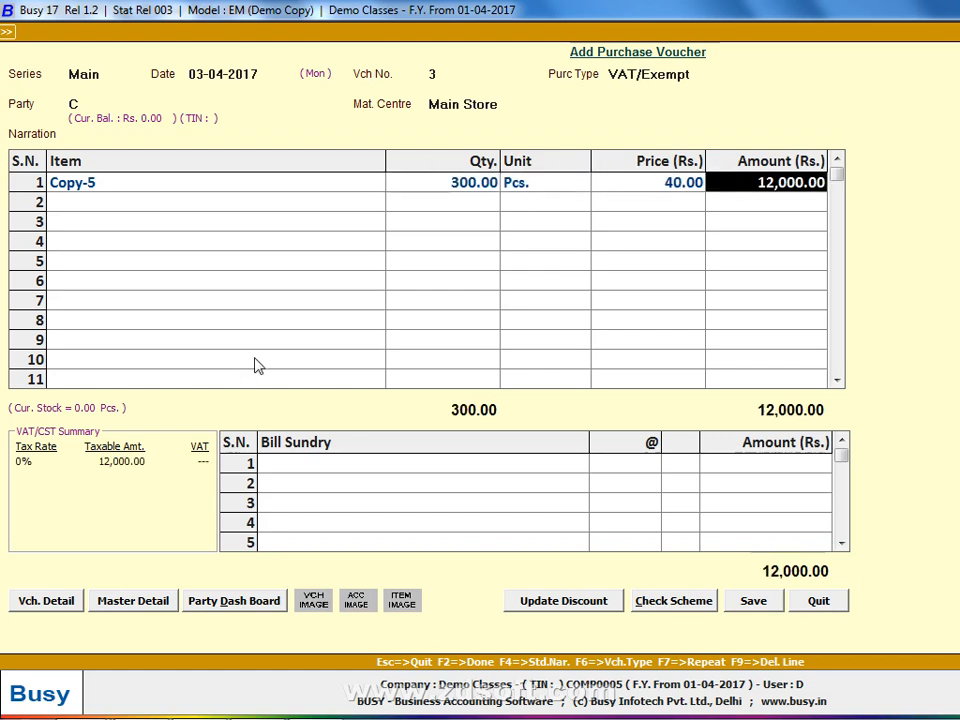
Finish voucher 3 without bill sundries, accept its VAT reporting details, and save it.
mouse_move(1, 717)
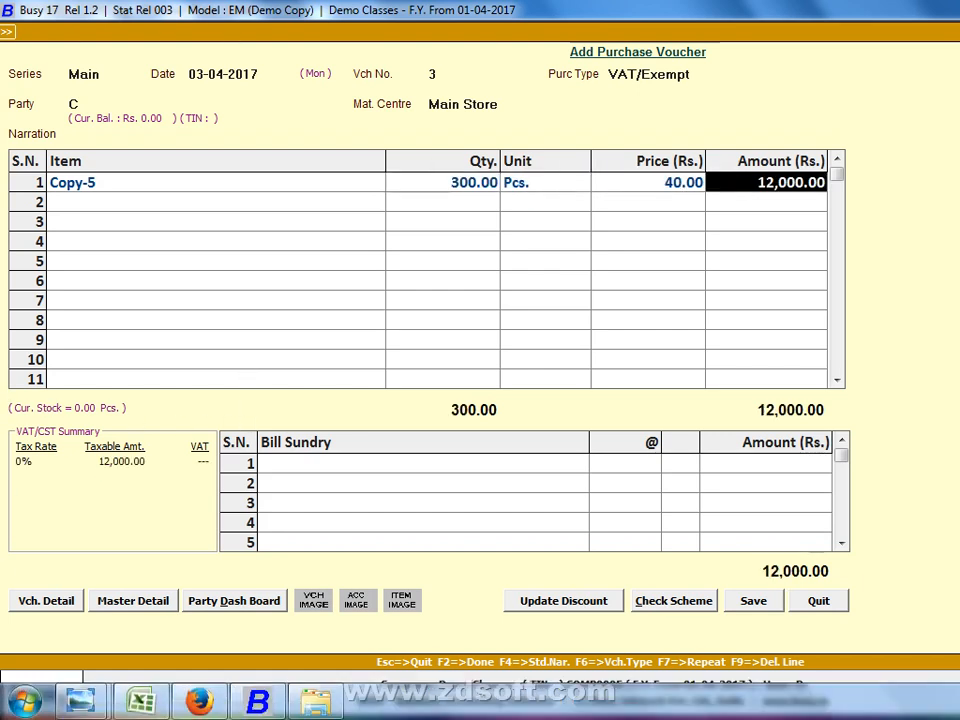
key(Return)
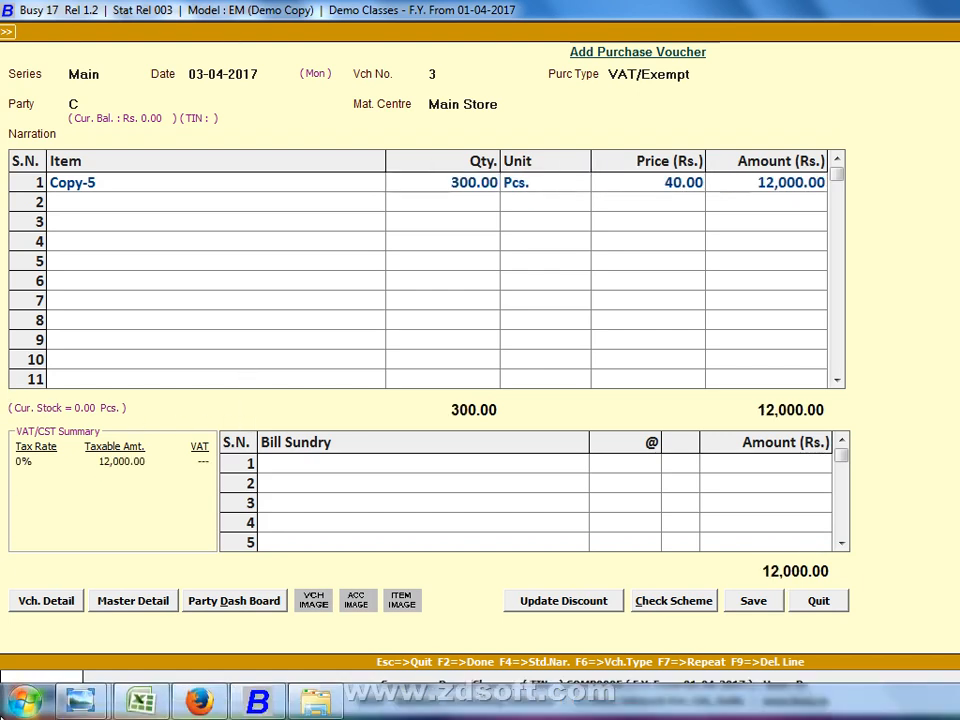
key(Return)
key(Return)
key(Return)
key(Return)
key(Return)
key(Return)
key(Return)
key(Return)
key(Return)
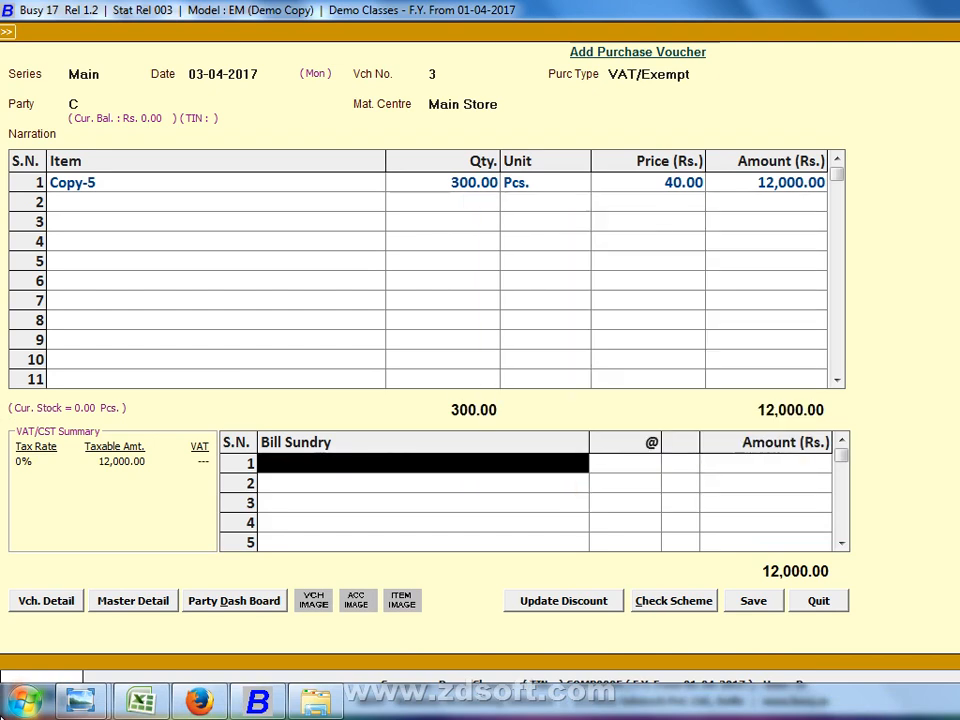
key(Return)
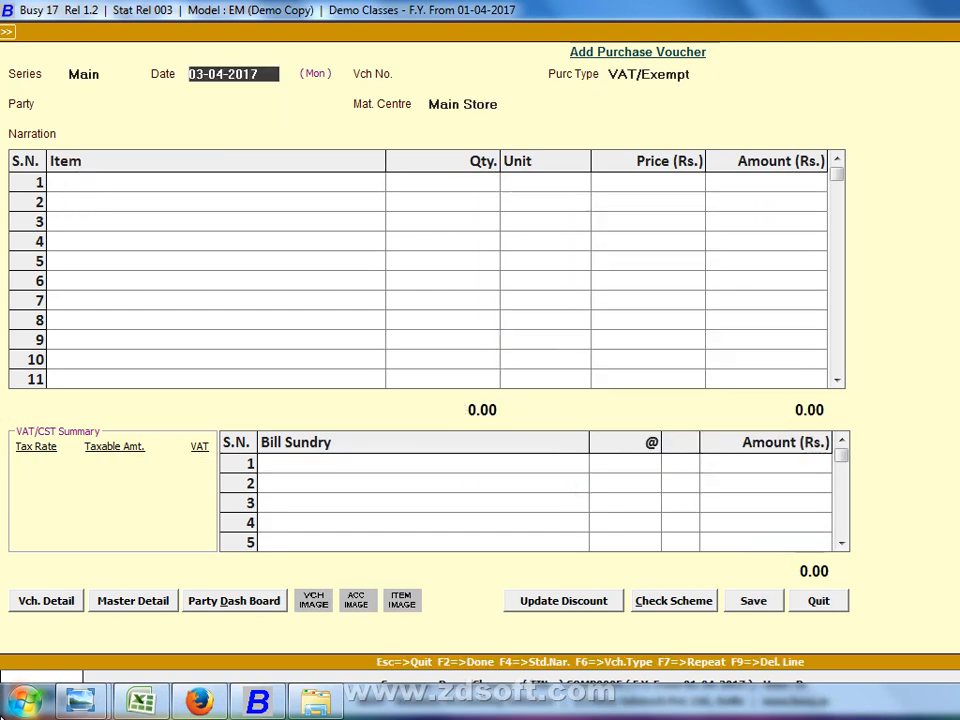
Check the next entry in the notes and start purchase voucher 4 dated 04-04-2017.
key(alt+Tab)
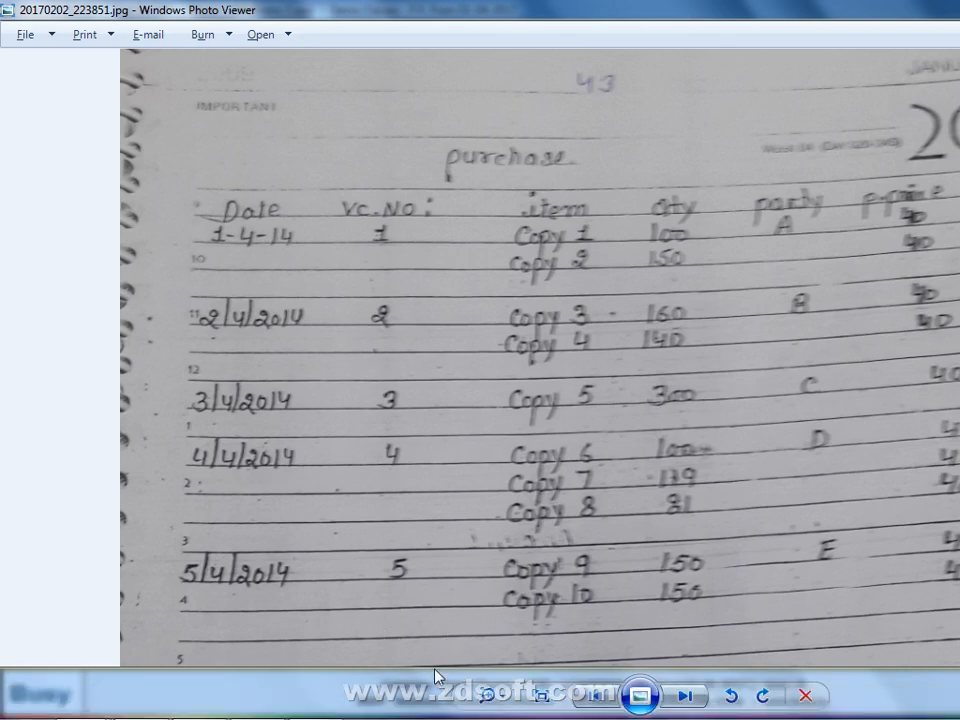
key(alt+Tab)
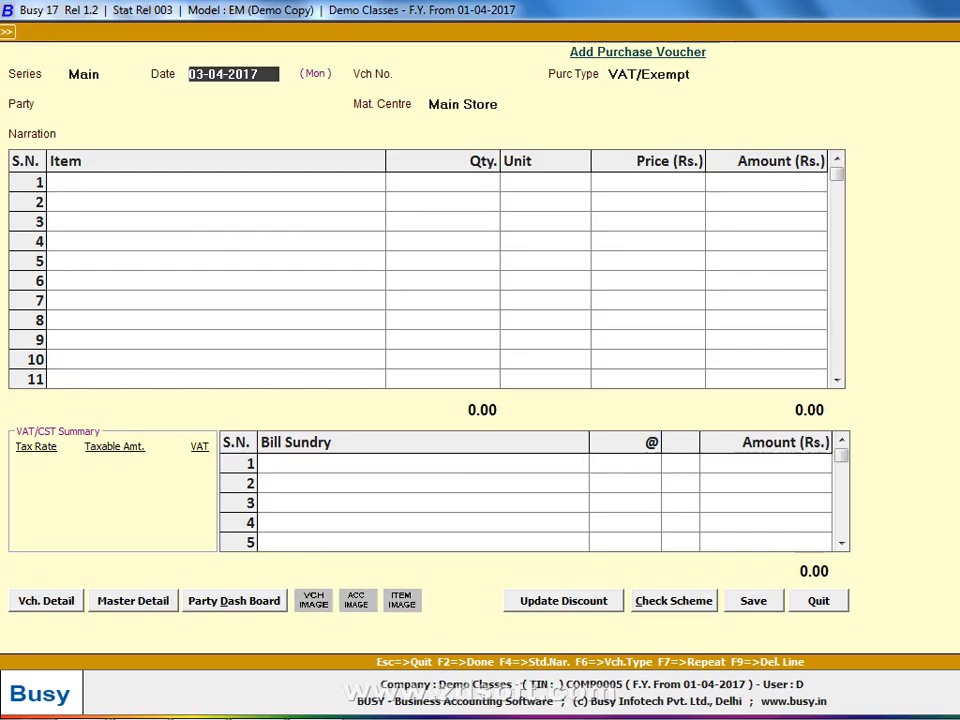
text(4)
key(Return)
key(Return)
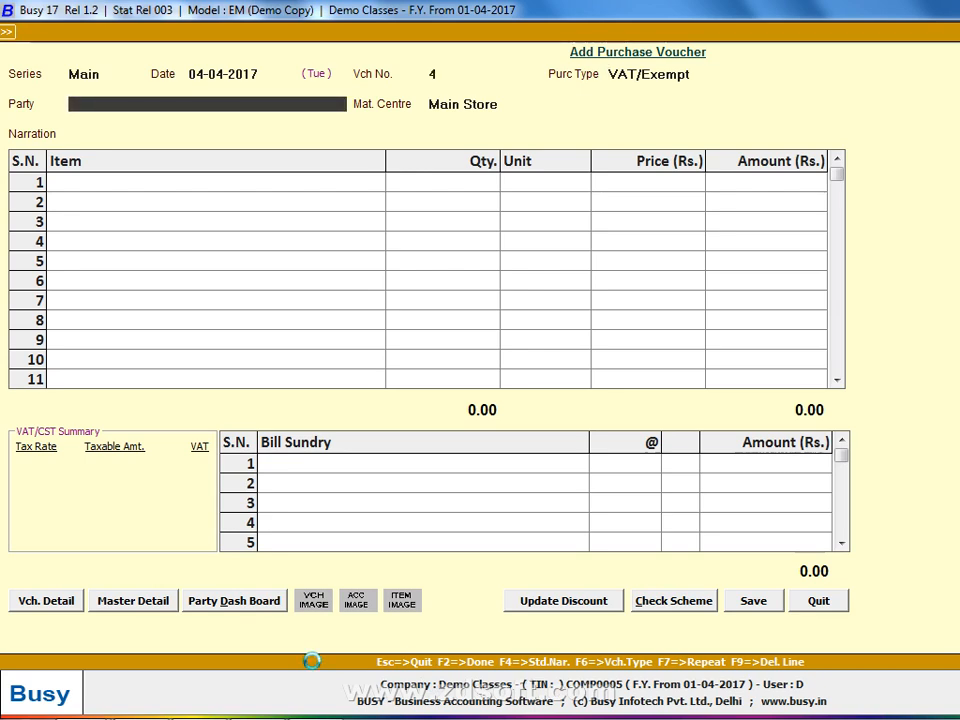
Create a new party account named D in the Sundry Creditors group for voucher 4.
text(D)
key(Return)
key(Return)
key(Return)
text(su)
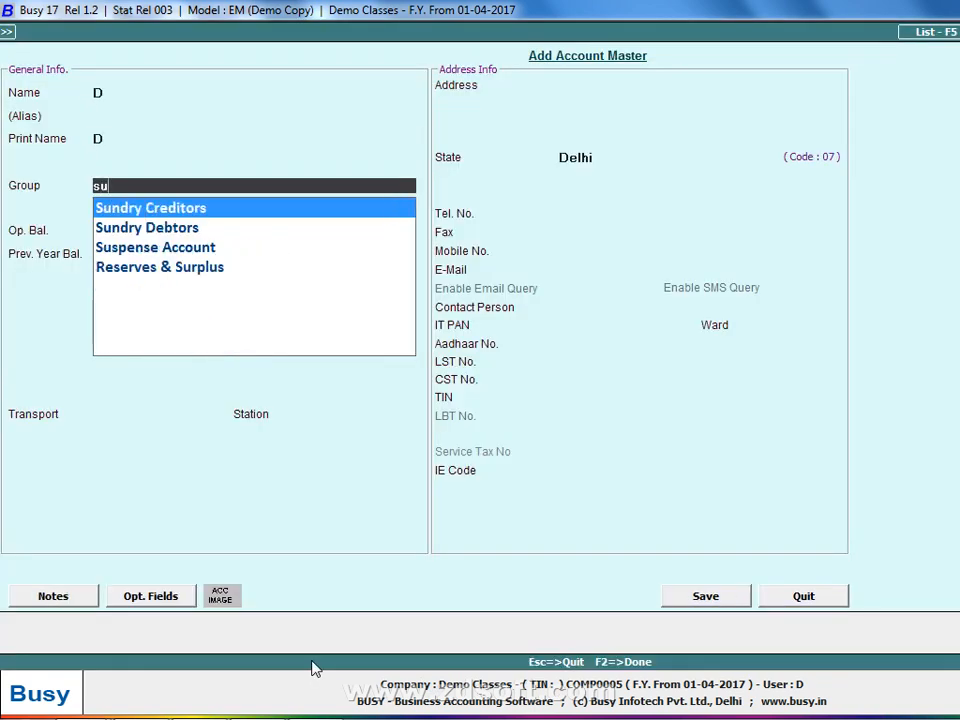
text(n)
key(Return)
Turn off bill-by-bill balancing for party D, save the account, and use it as the voucher's party.
key(Return)
key(Return)
key(Return)
key(Return)
text(n)
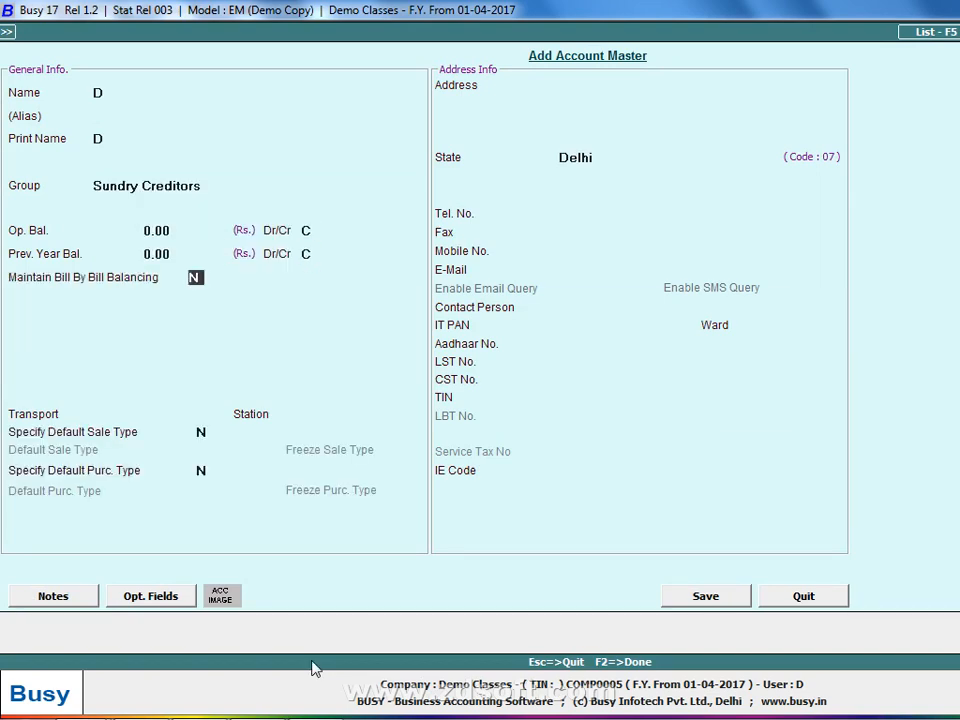
key(F2)
key(Return)
key(Return)
Check voucher 4's items in the notes and create item Copy-6 in group General with unit Pcs.
key(alt+Tab)
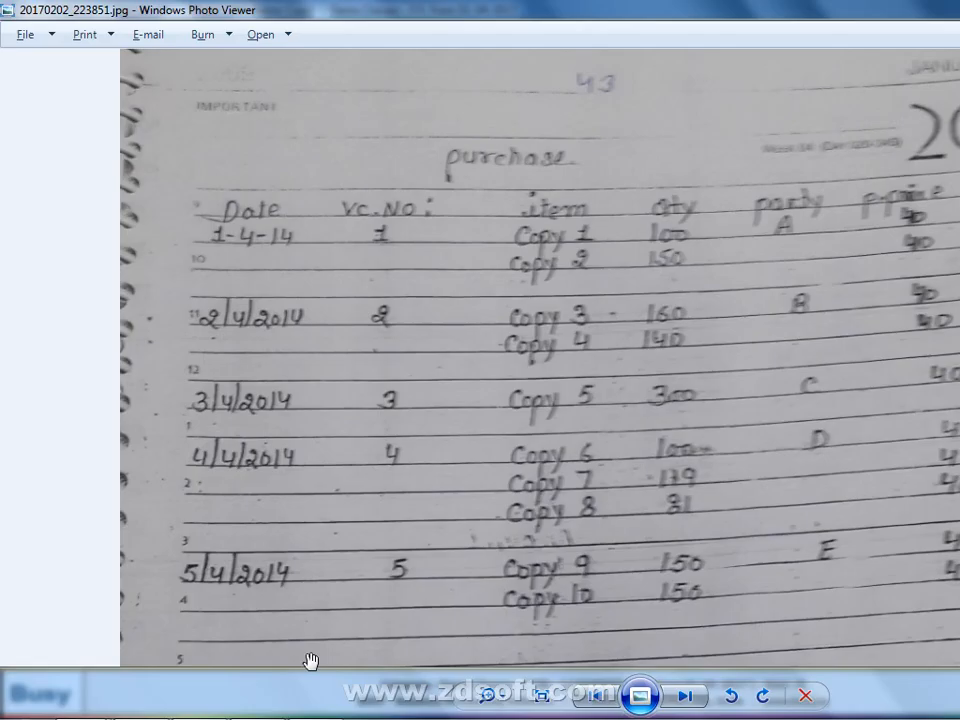
key(alt+Tab)
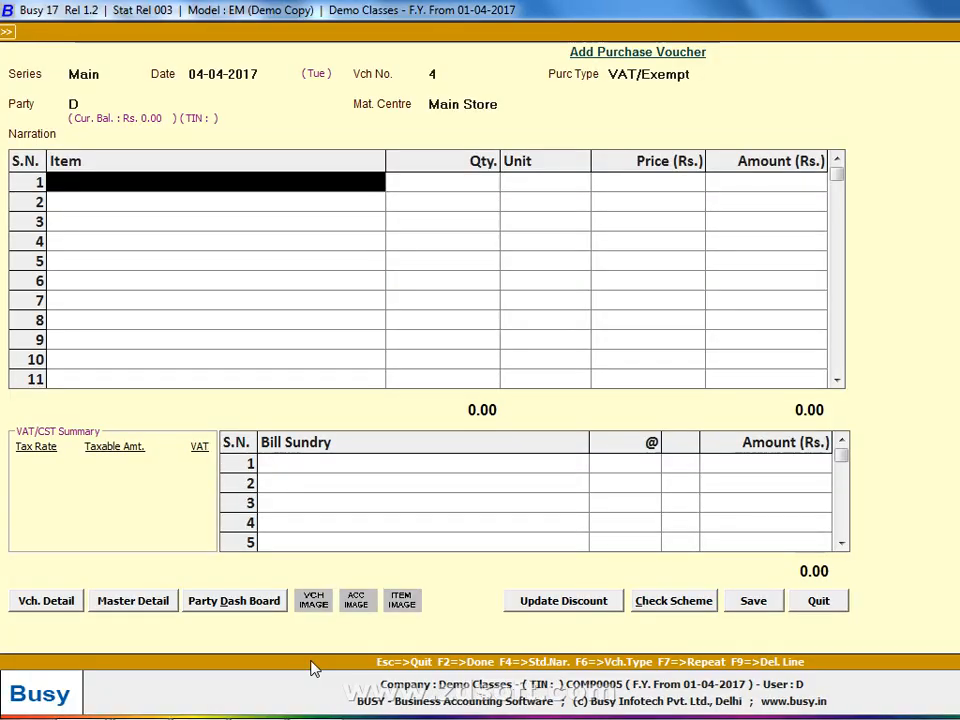
key(alt+c)
text(cop)
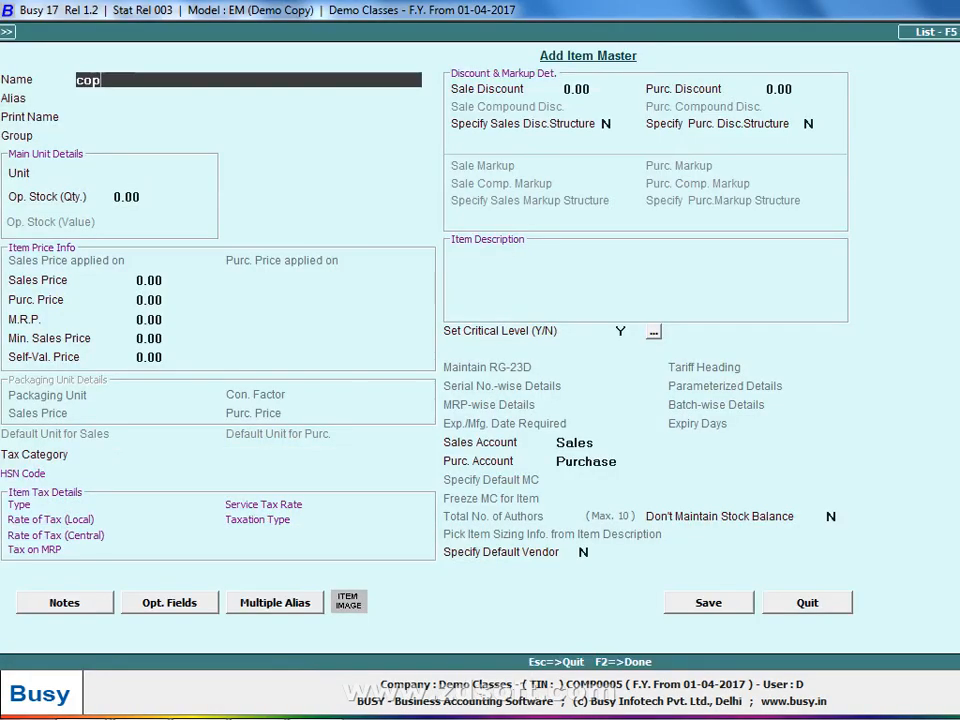
text(y-6)
key(Return)
key(Return)
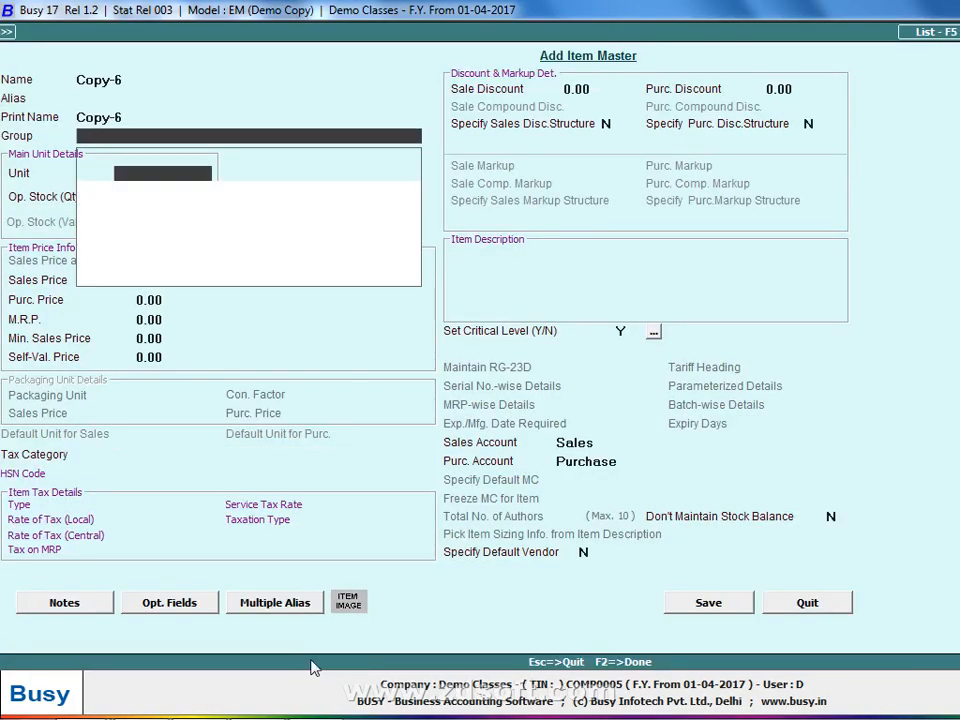
key(Return)
key(Return)
key(Return)
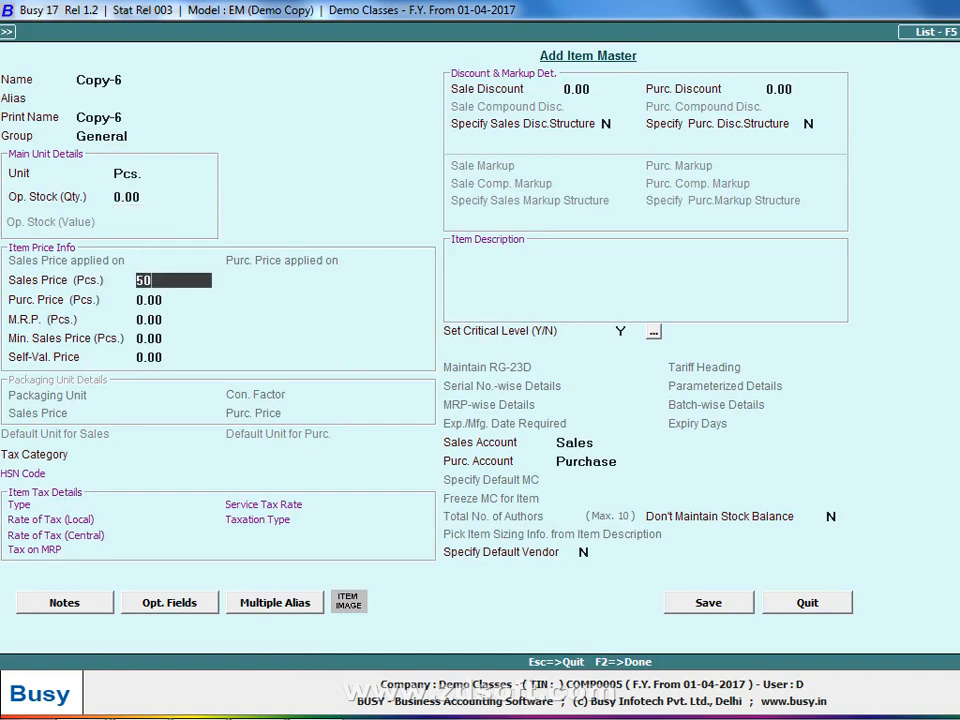
Set Copy-6's sales price to 50 and purchase price to 40, and save the item.
key(Return)
text(40)
key(Return)
key(F2)
key(Return)
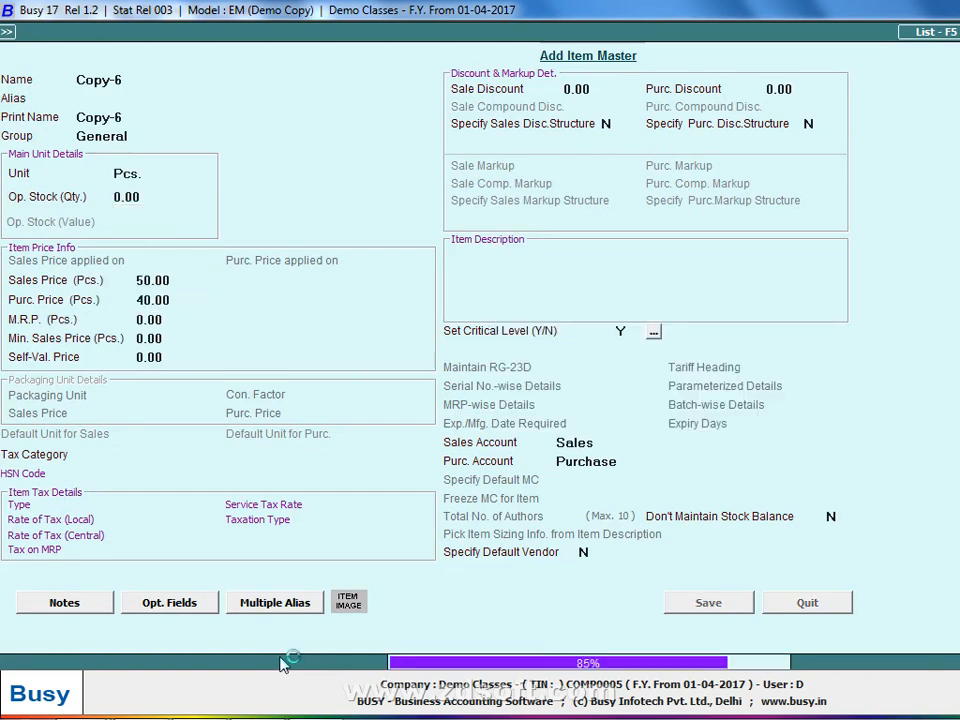
Check Copy-6's quantity in the notes and enter 100 at a price of 40.00 in the voucher.
key(alt+Tab)
key(alt+Tab)
text(1)
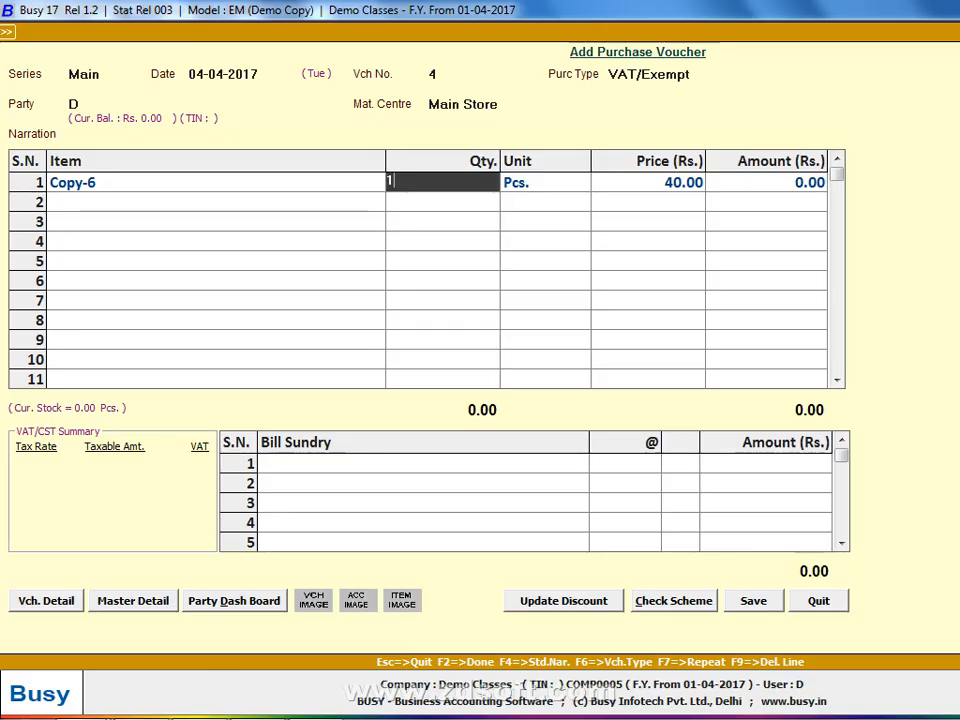
text(00)
key(Return)
key(Return)
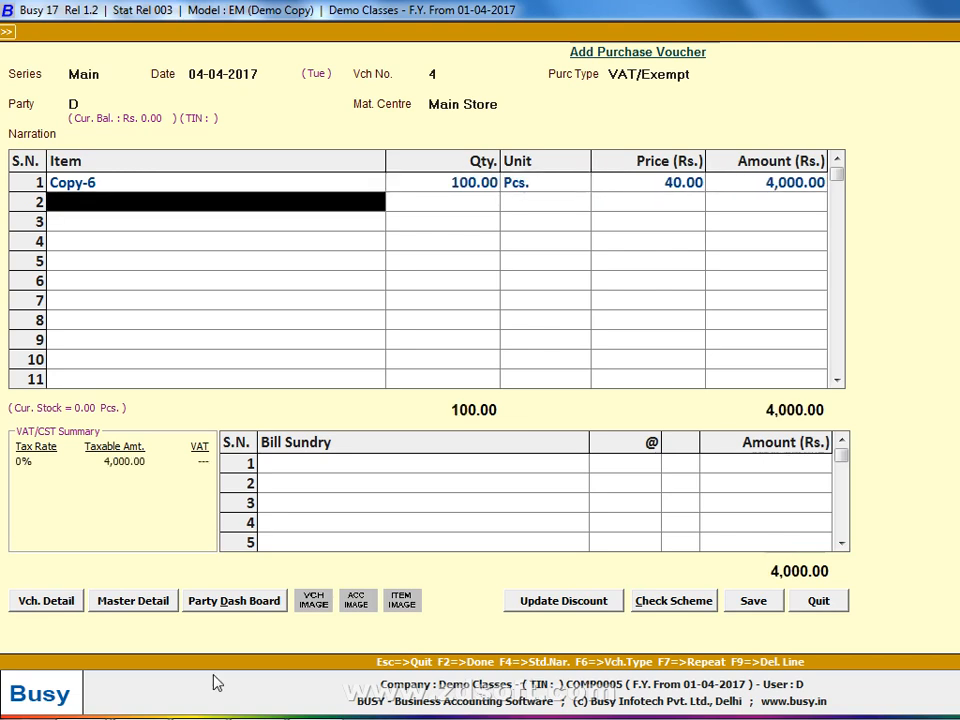
Create a new item Copy-7 in group General with unit Pcs. for the voucher's second line.
key(alt+c)
text(copy)
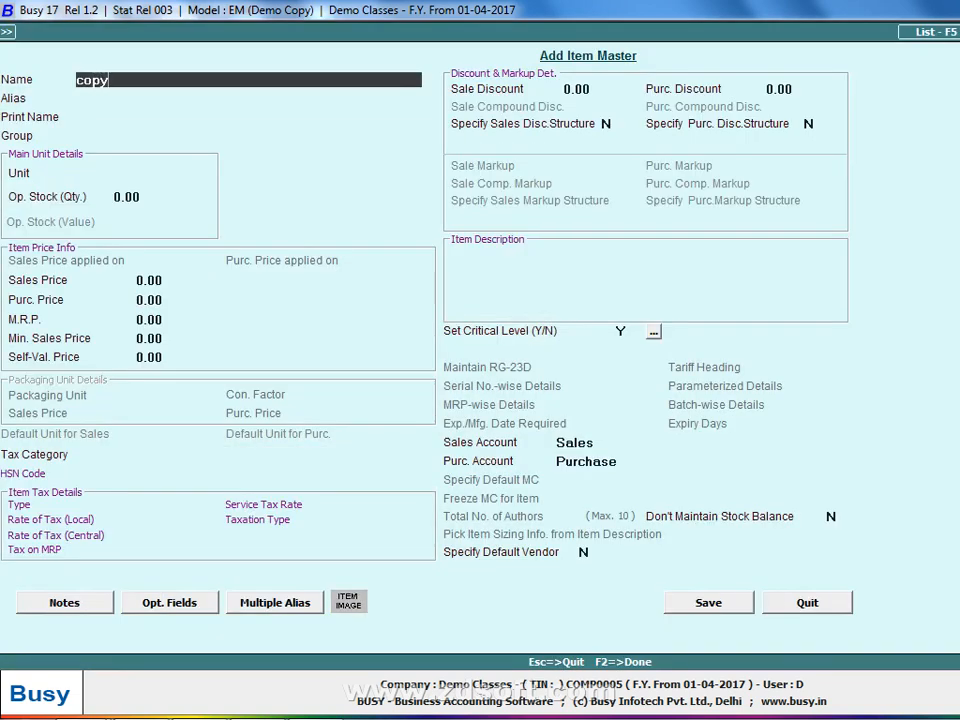
text(-7)
key(Return)
key(Return)
key(Return)
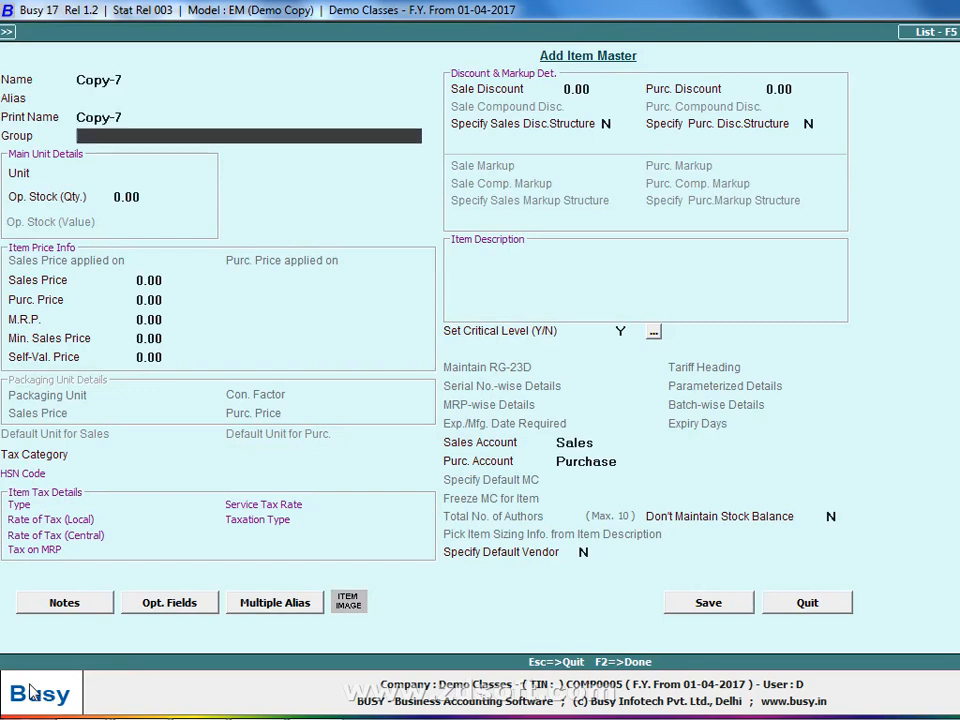
key(Return)
text(p)
key(Return)
key(Return)
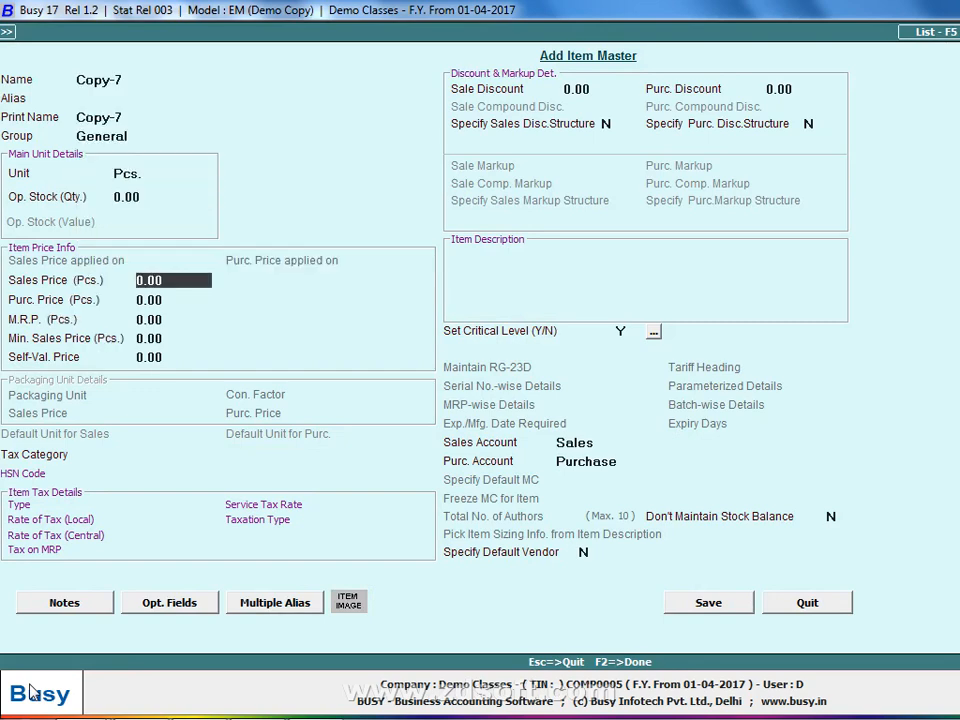
Set Copy-7's sales price to 50 and purchase price to 40, and save the item.
text(50)
key(Return)
text(40)
key(Return)
key(F2)
key(Return)
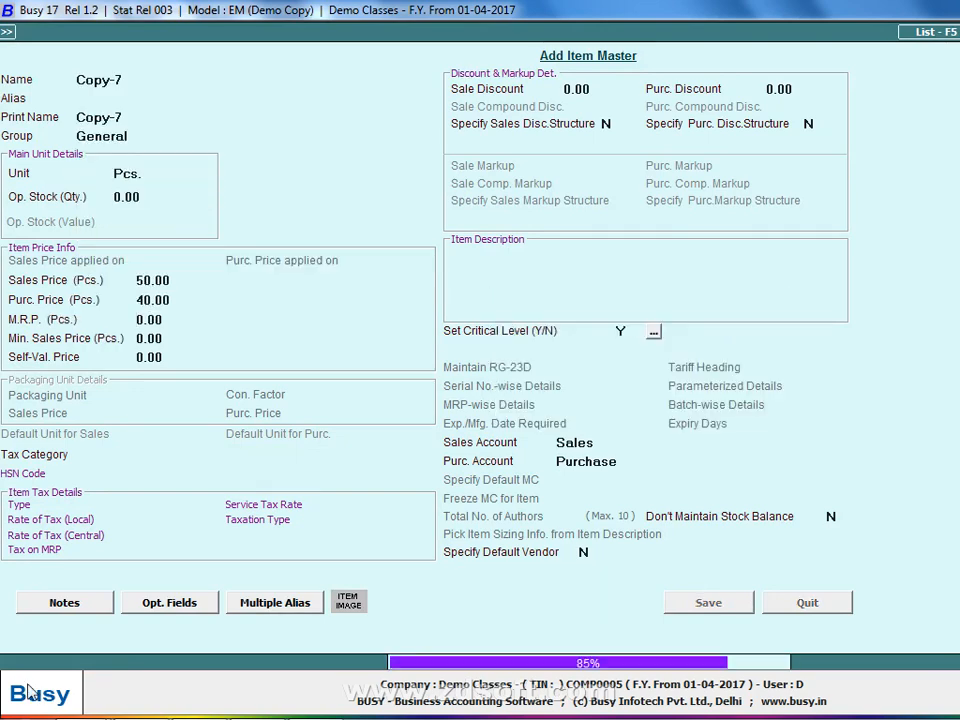
Check Copy-7's quantity in the notes and enter 119 at a price of 40.00 in the voucher.
key(alt+Tab)
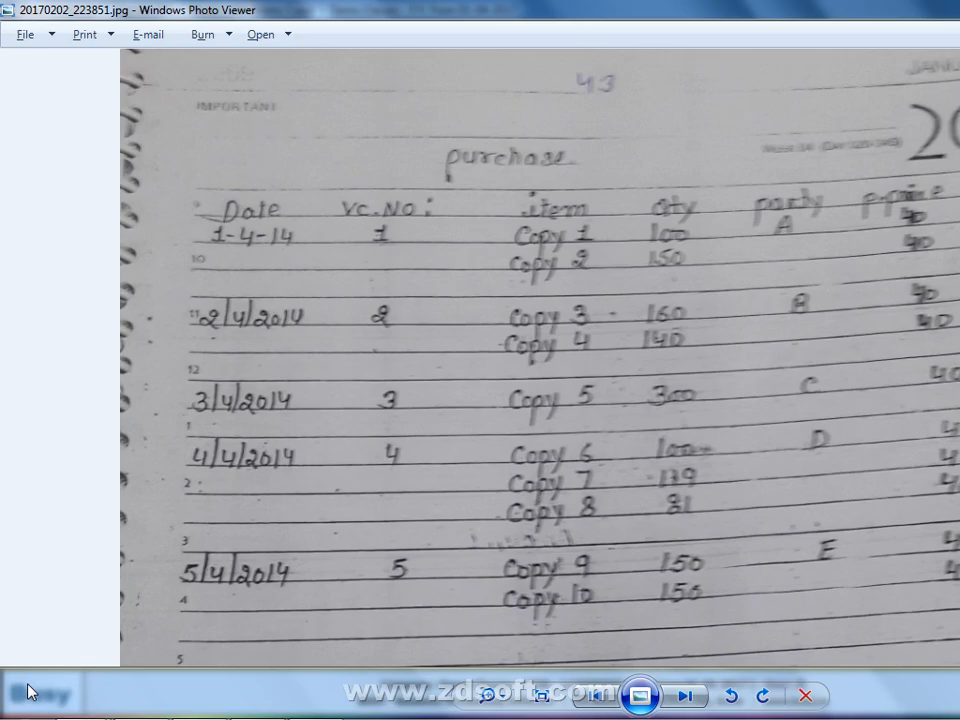
key(alt+Tab)
text(119)
key(Return)
key(Return)
key(Return)
key(Return)
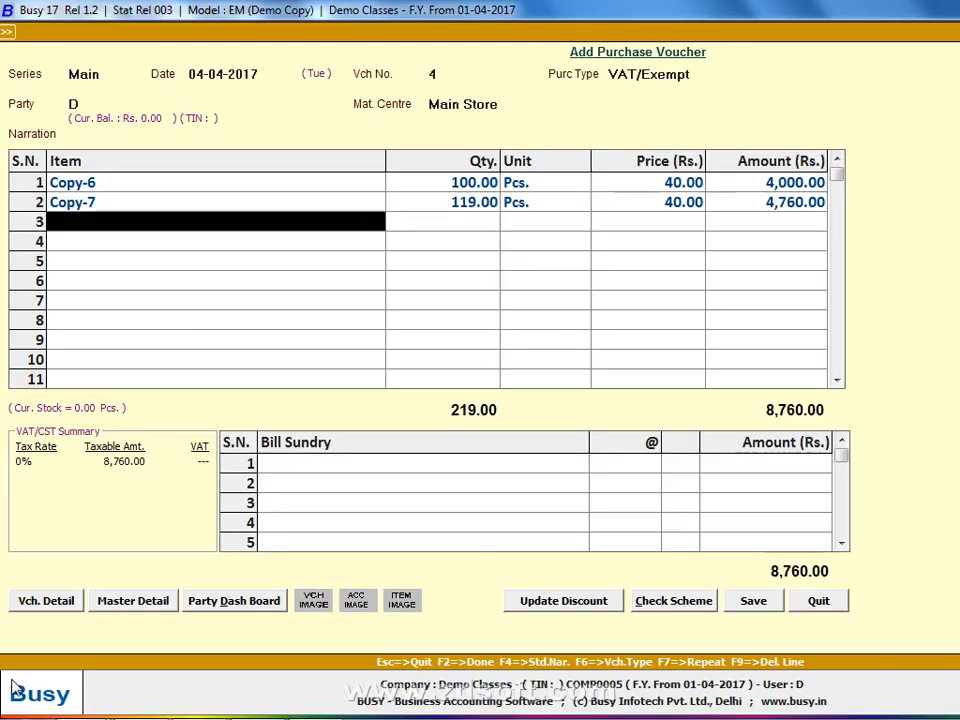
Create a new item Copy-8 in group General with unit Pcs. for the voucher's third line.
key(F3)
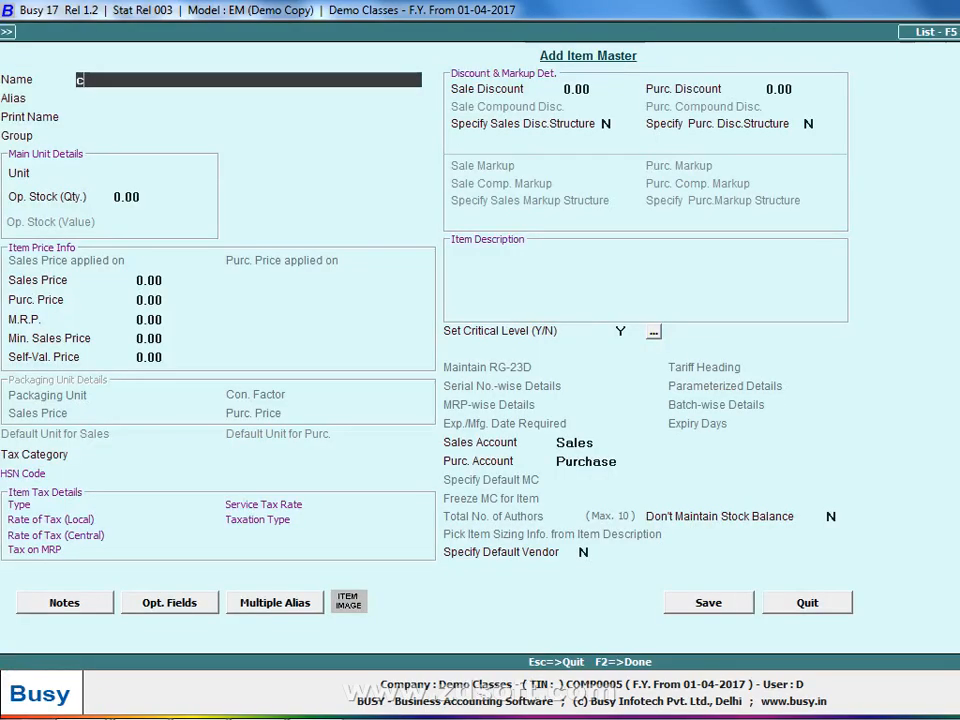
text(copy-)
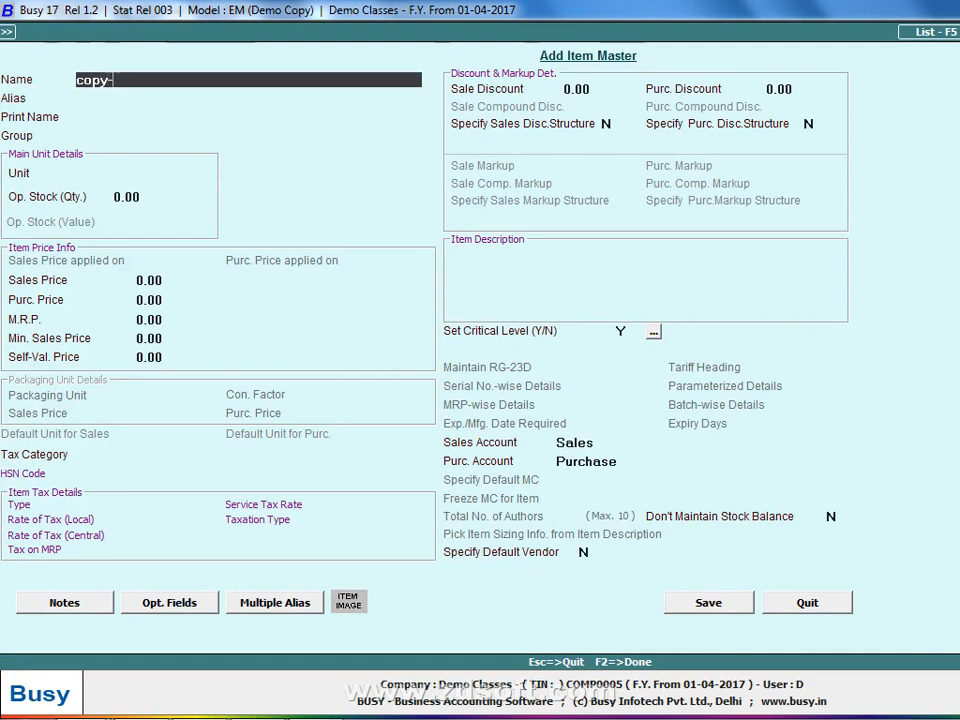
text(8)
key(Return)
key(Return)
key(Return)
key(Return)
text(p)
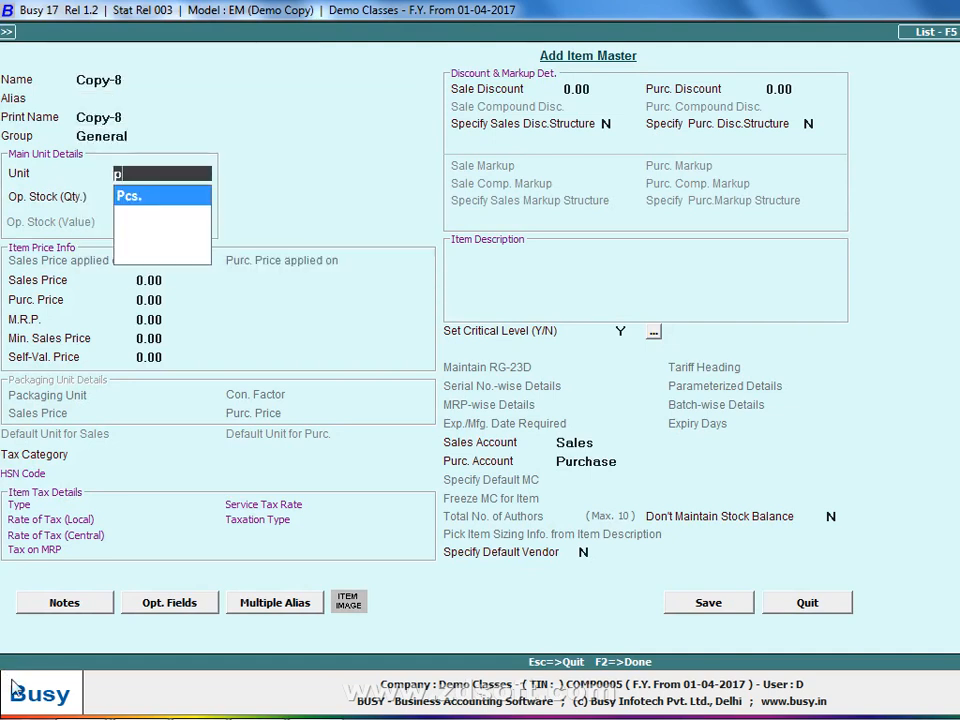
key(Return)
key(Return)
Set Copy-8's sales price to 50 and purchase price to 40, and save the item.
text(50)
key(Return)
text(40)
key(Return)
key(F2)
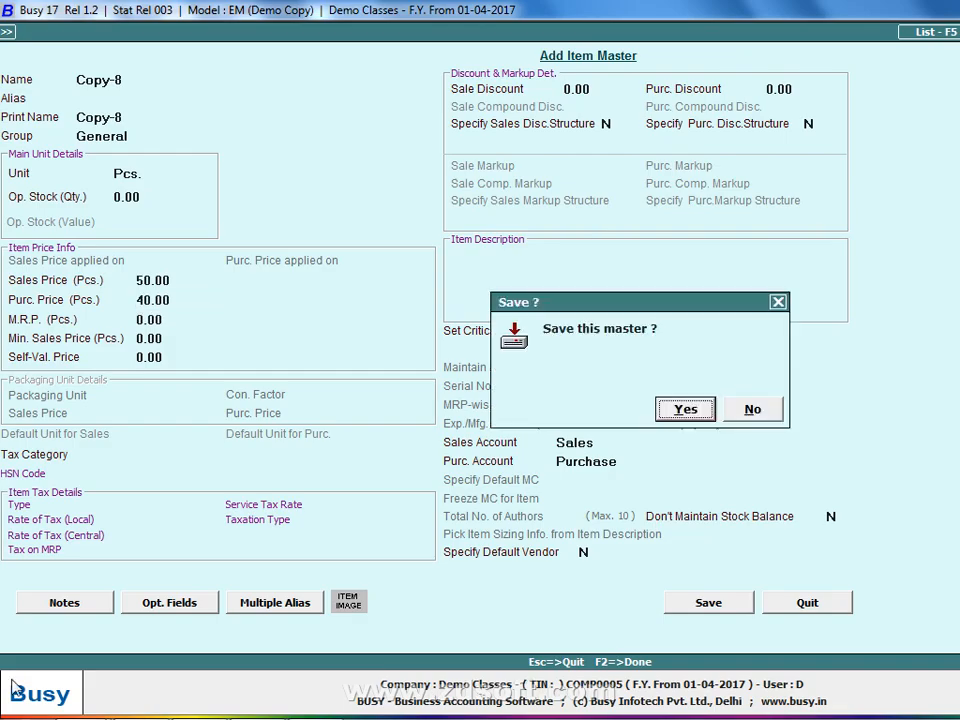
key(Return)
Check Copy-8's quantity in the notes and enter 81 in the voucher.
key(alt+Tab)
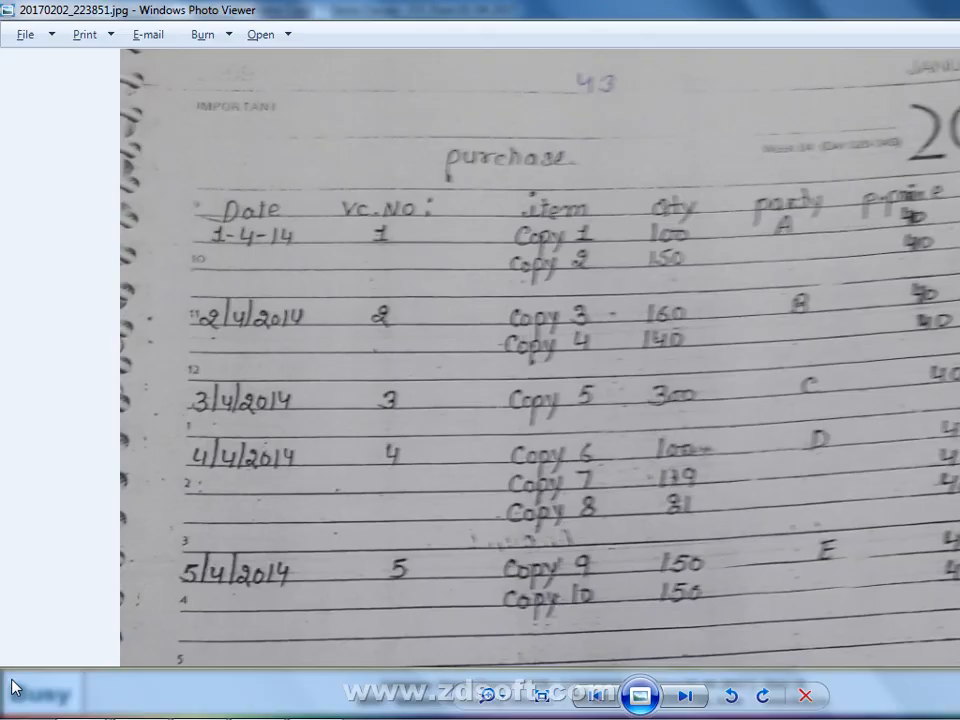
key(alt+Tab)
text(81)
key(Return)
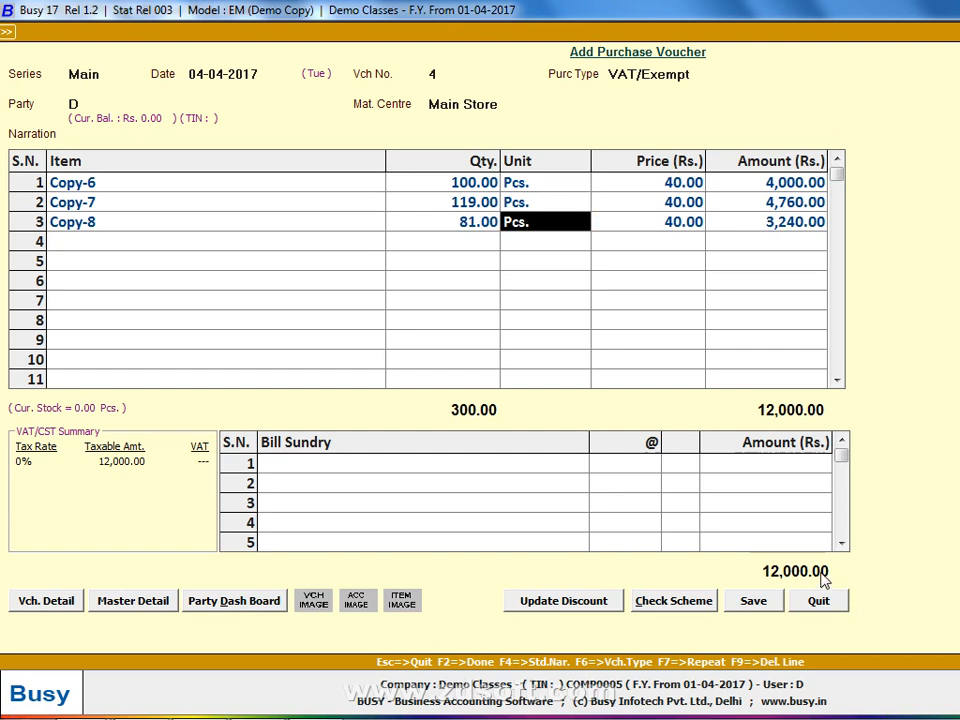
Save voucher 4, accepting its VAT reporting details with purchase bill number 4 dated 04-04-2017.
click(770, 603)
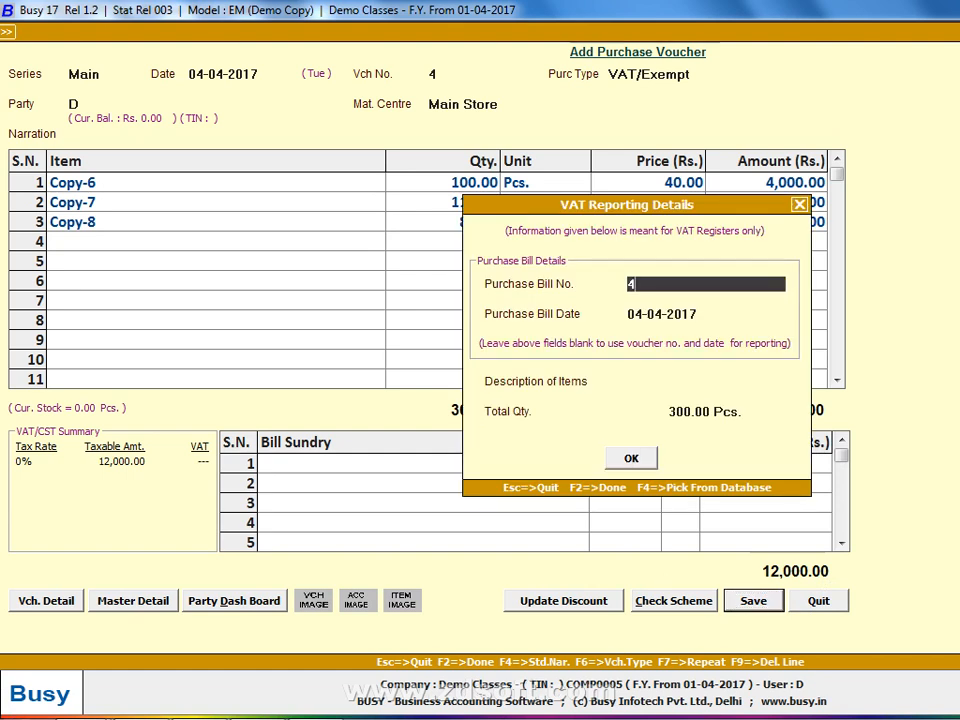
key(Return)
key(Return)
key(Return)
key(Return)
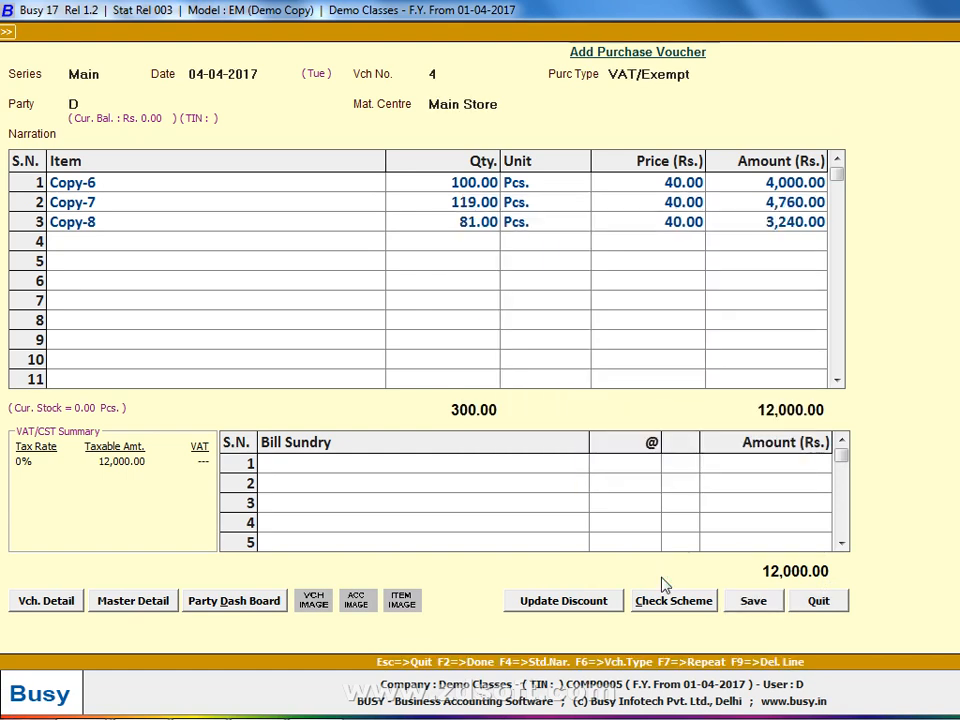
Start purchase voucher 5 dated 05-04-2017 with purchase type VAT/Exempt.
key(Return)
text(5)
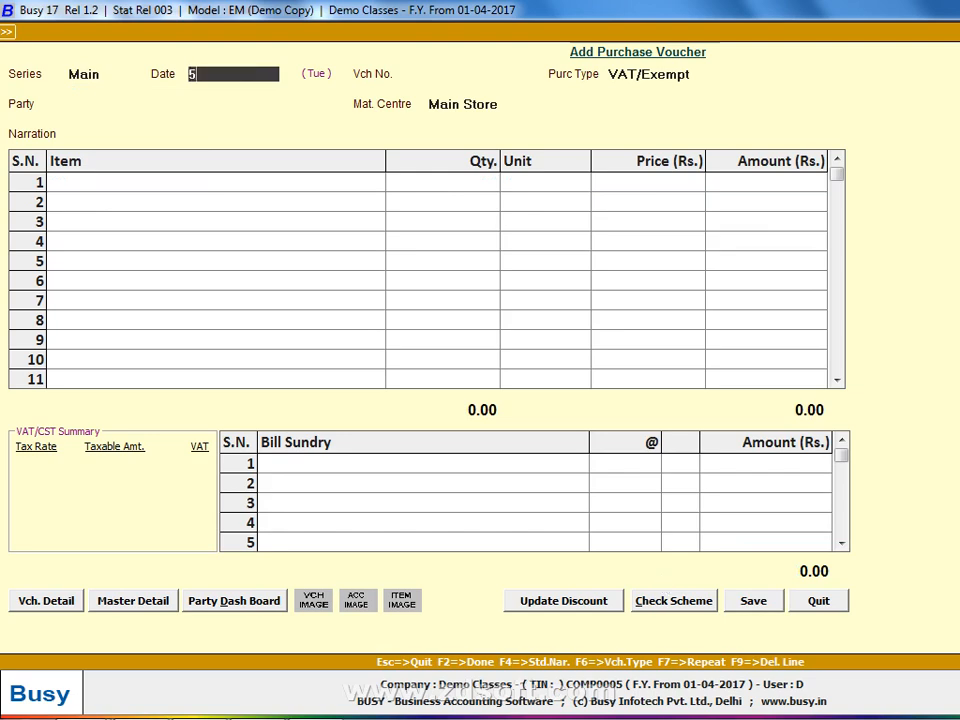
key(Return)
key(Return)
key(Return)
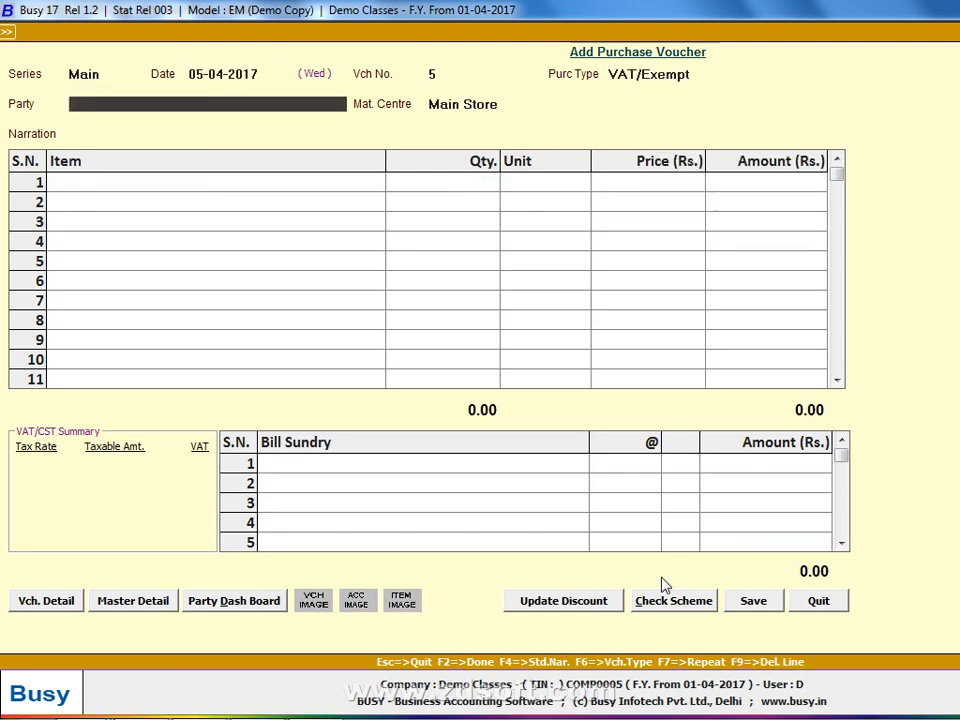
Check voucher 5's party in the notes and create account E in the Sundry Creditors group.
key(alt+Tab)
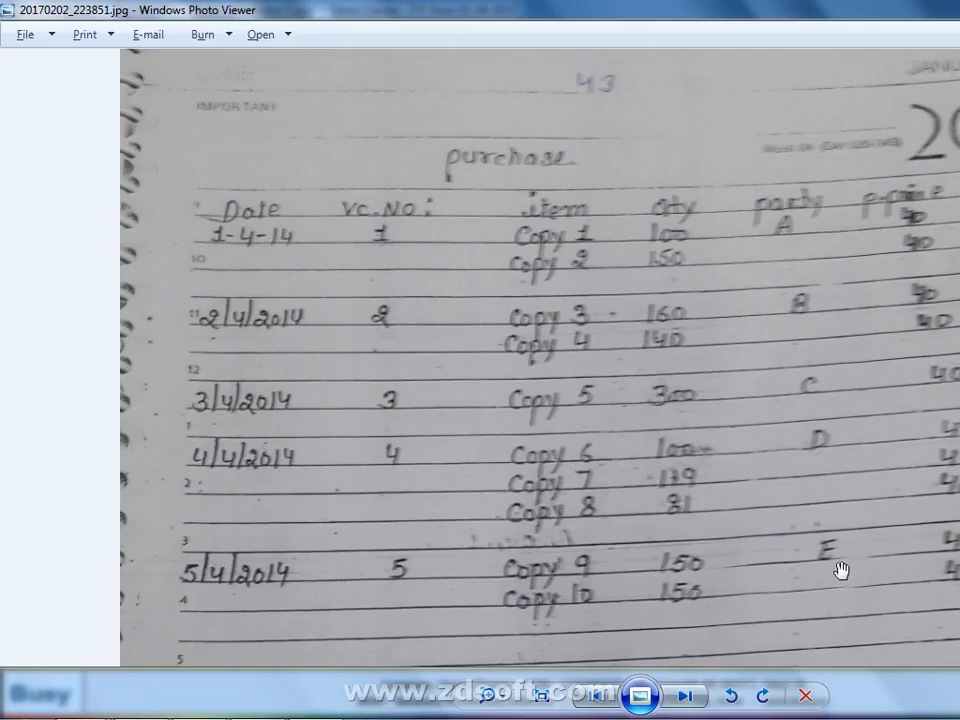
key(alt+Tab)
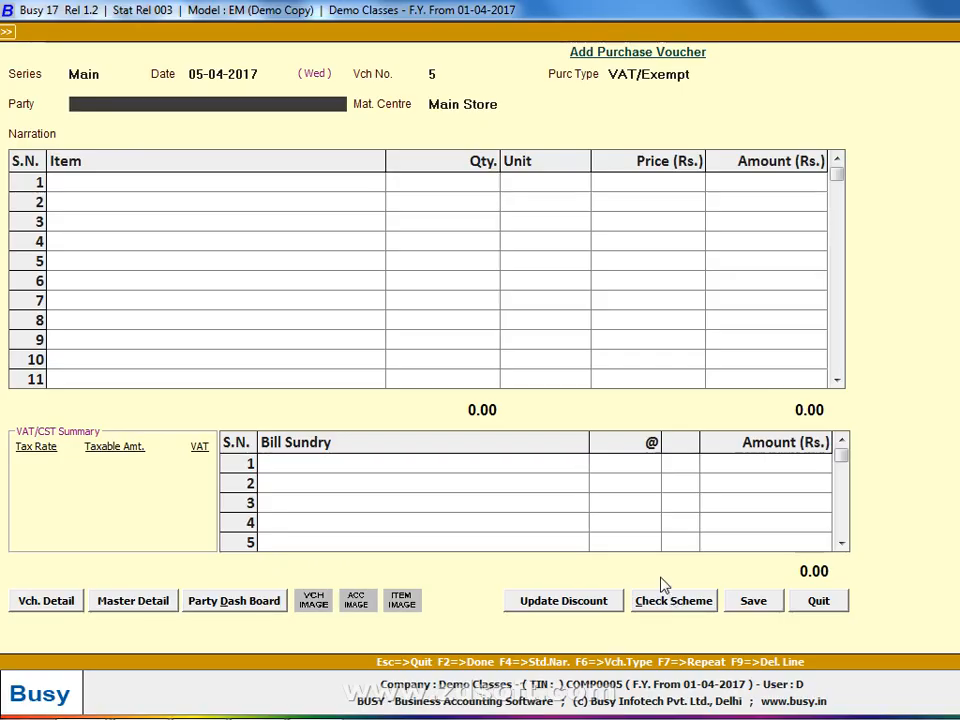
key(F3)
text(E)
key(Return)
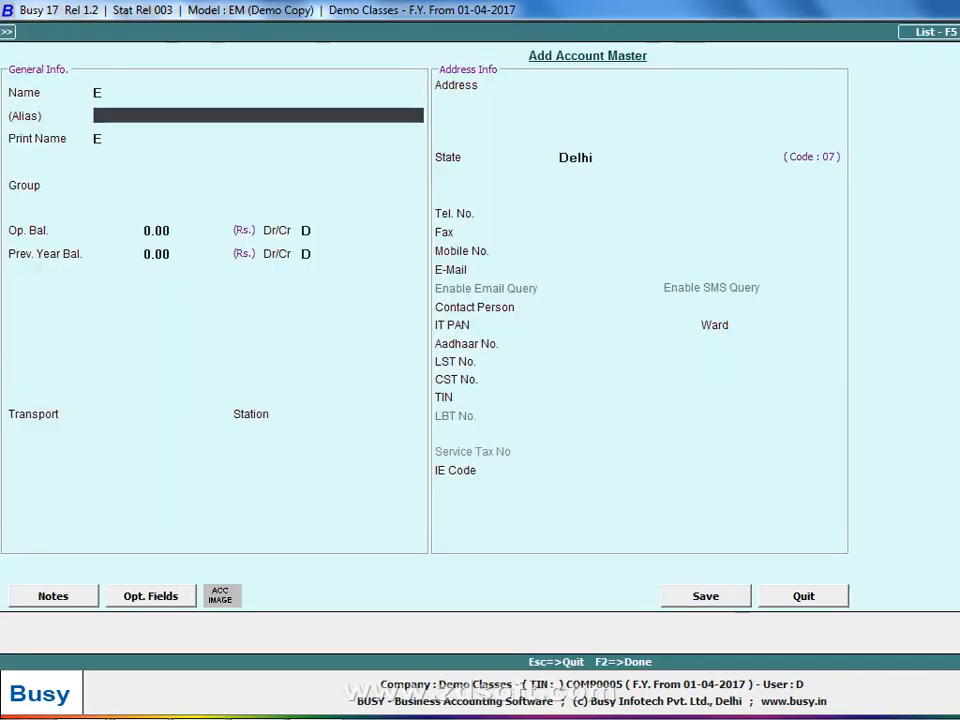
key(Return)
key(Return)
text(sun)
key(Return)
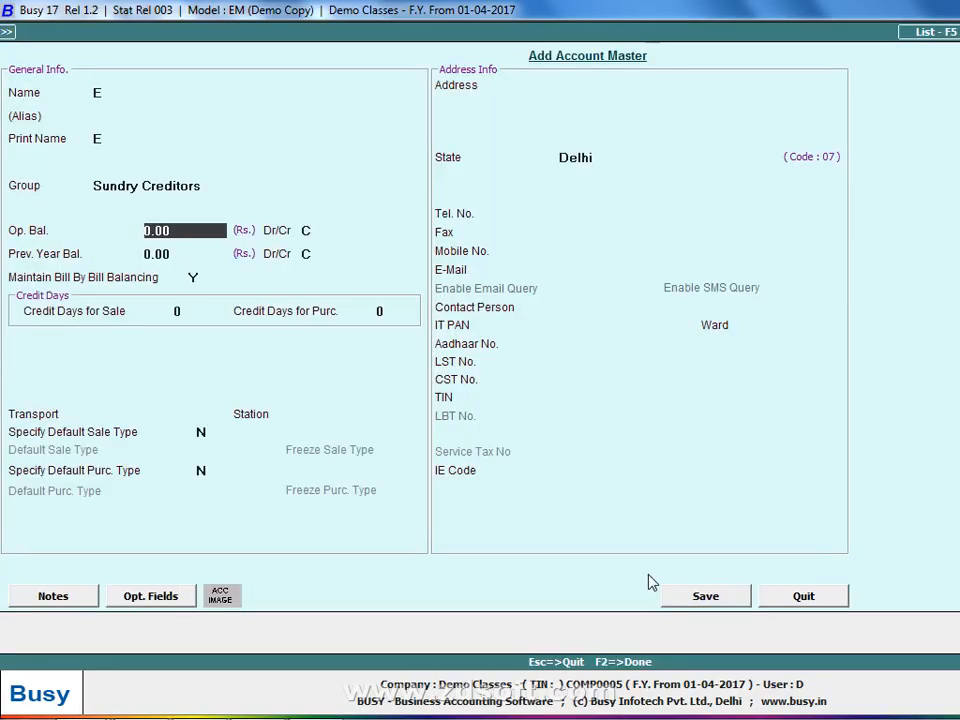
Turn off bill-by-bill balancing for party E, save the account, and use it in voucher 5 with Main Store.
key(Return)
key(Return)
key(Return)
key(Return)
key(n)
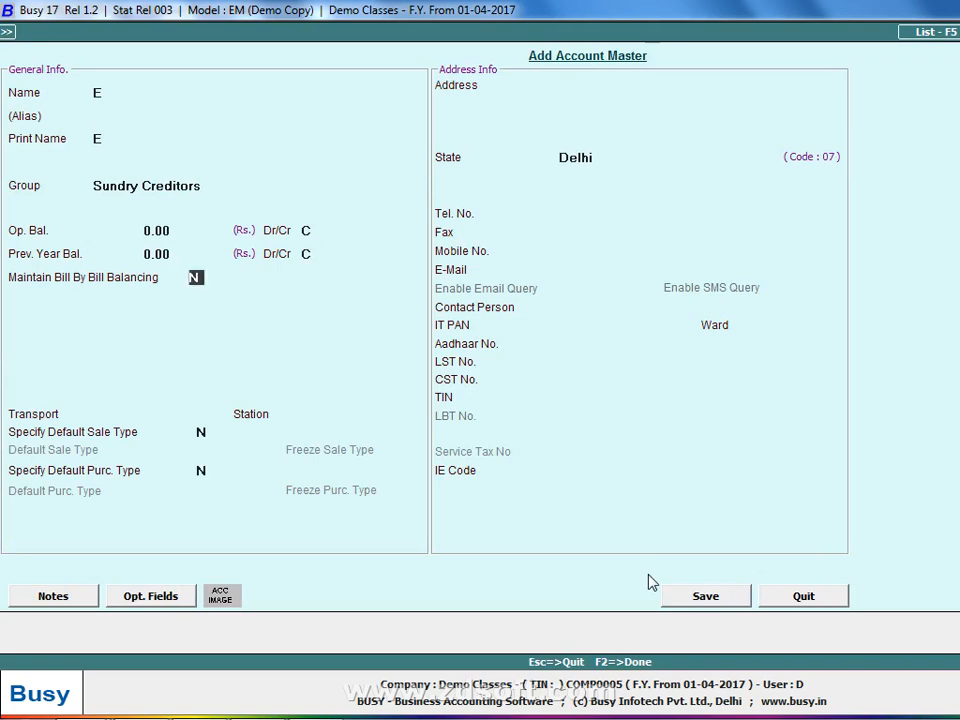
key(Return)
key(Return)
key(Return)
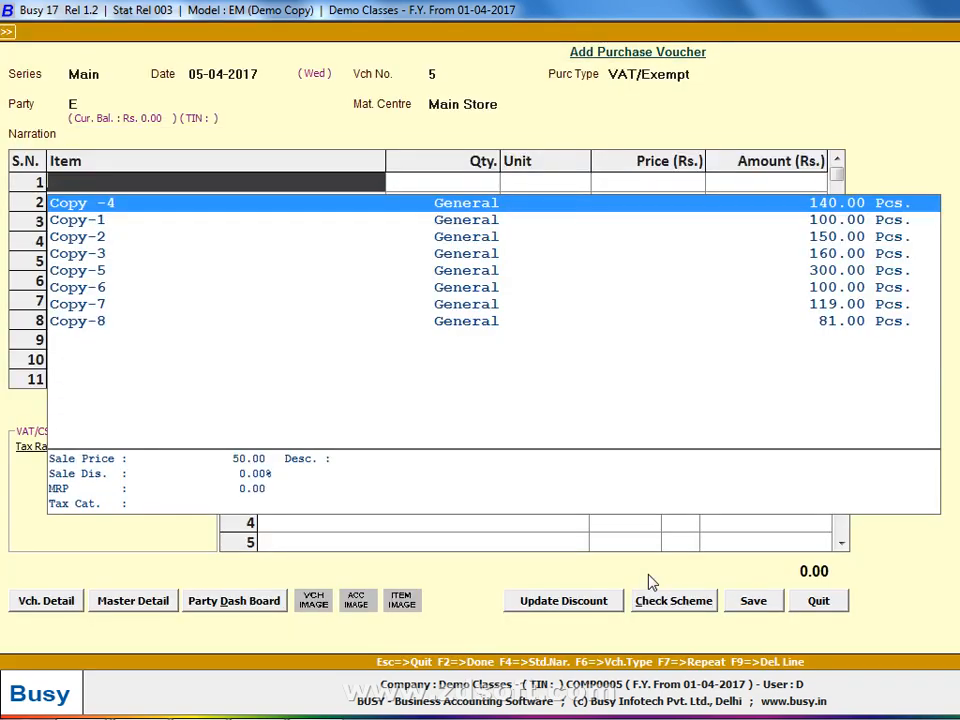
Check voucher 5's items in the notes and start a new item named Copy-9.
key(alt+Tab)
key(alt+Tab)
key(F3)
text(copy)
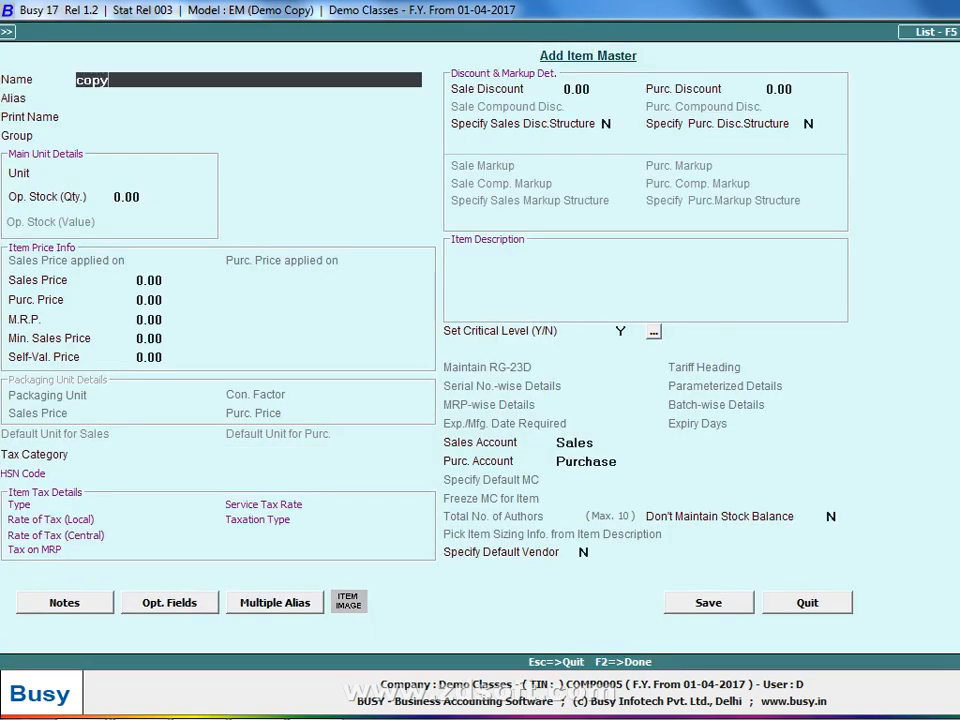
text(-9)
key(Return)
key(Return)
key(Return)
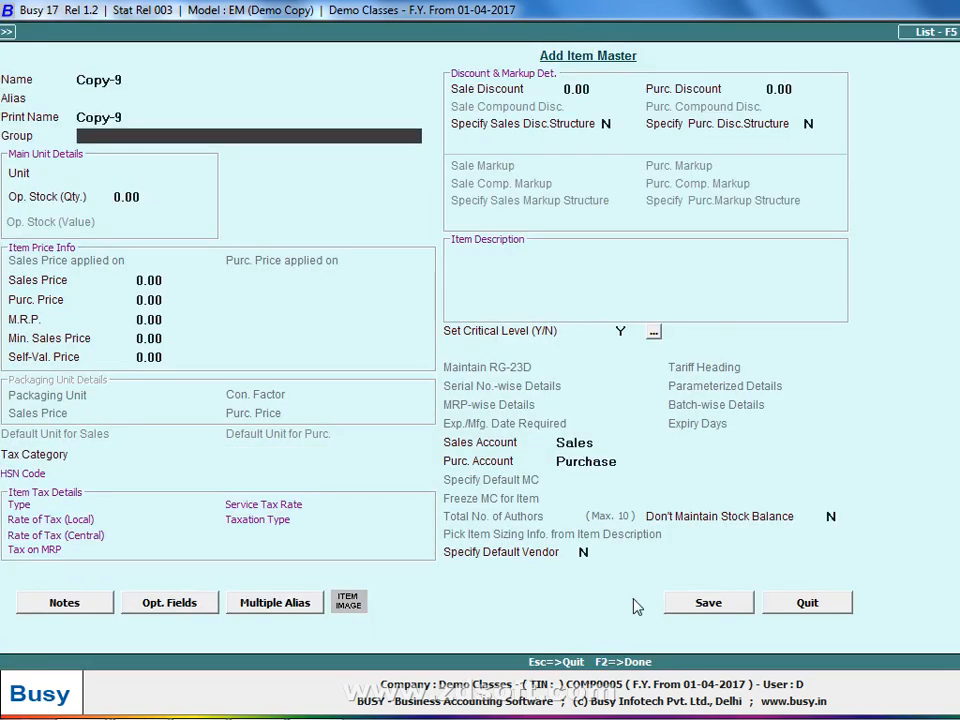
Put Copy-9 in the General group with unit Pcs., sales price 50 and purchase price 40, and save the item.
key(Return)
key(Return)
text(50)
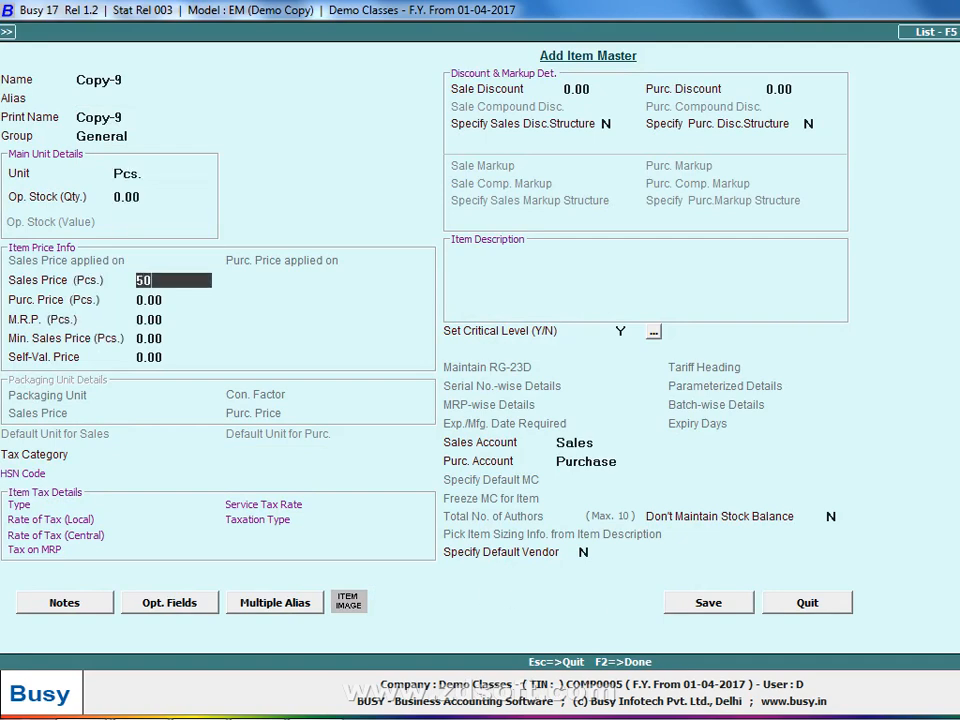
key(Return)
text(40)
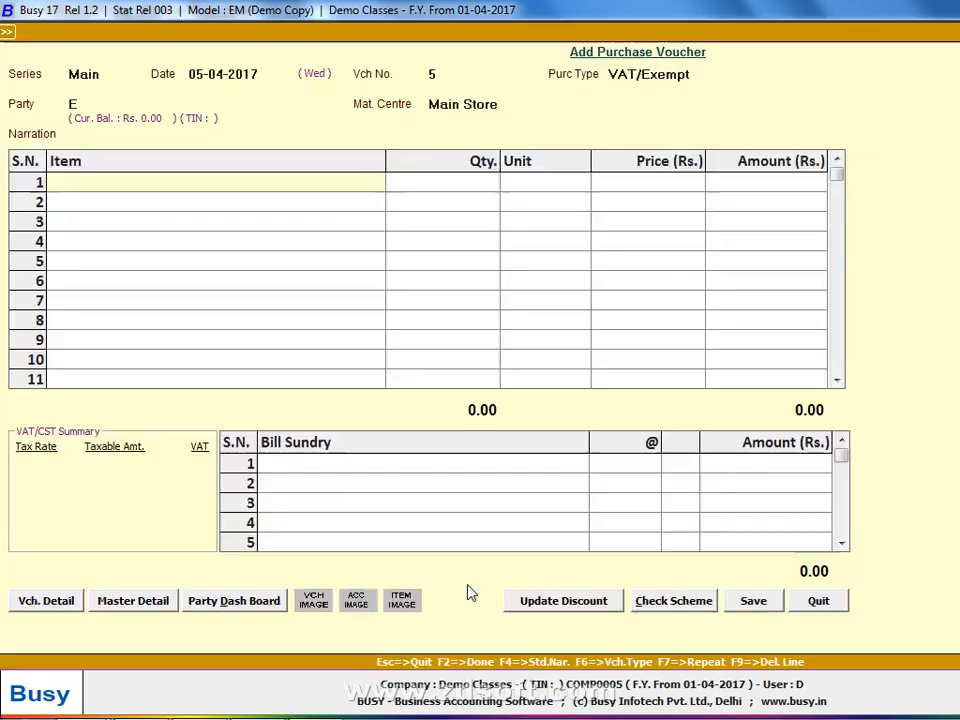
Check the quantity in the notes and enter 150 Pcs. of Copy-9 at 40.00 in voucher 5.
key(alt+Tab)
key(alt+Tab)
text(15)
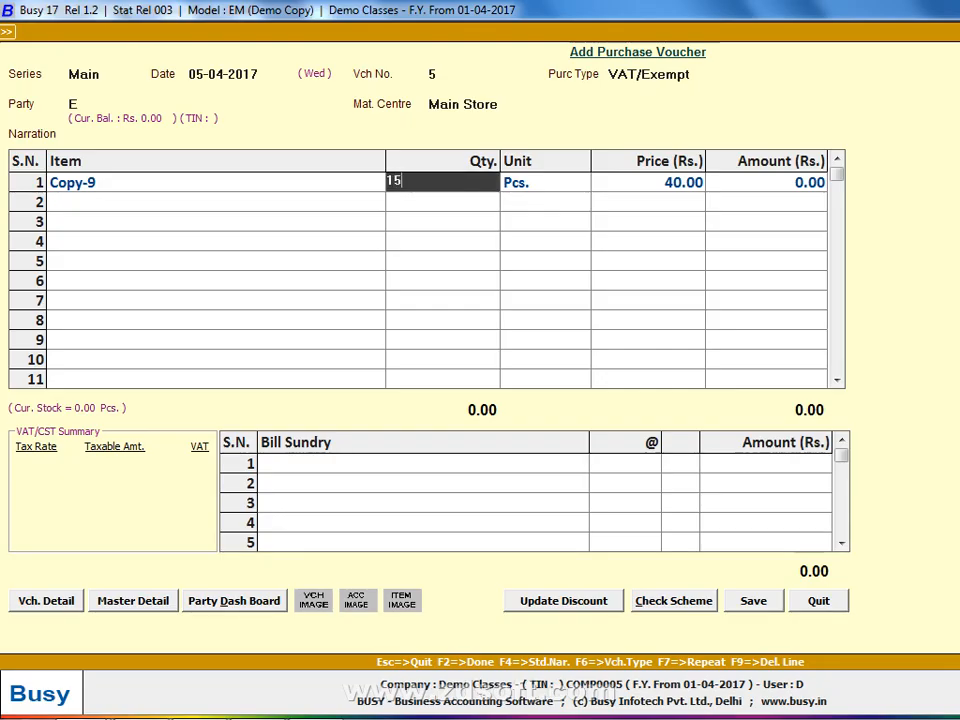
text(0)
key(Return)
key(Return)
key(Return)
key(Return)
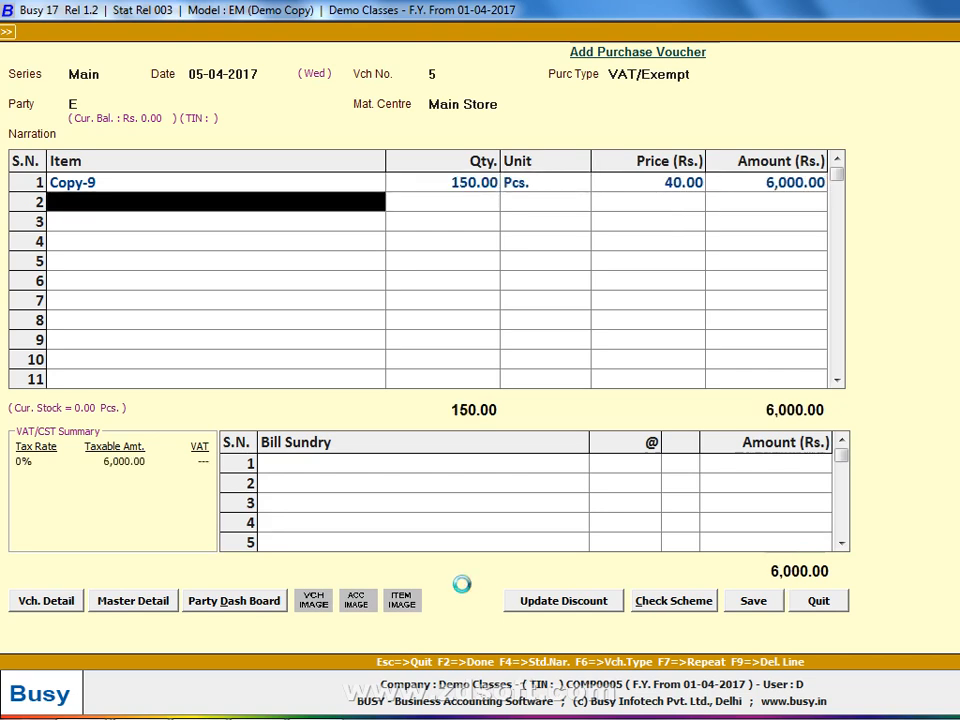
Start a new item named Copy-10 in the General group for voucher 5's second line.
text(copi)
key(BackSpace)
text(y-)
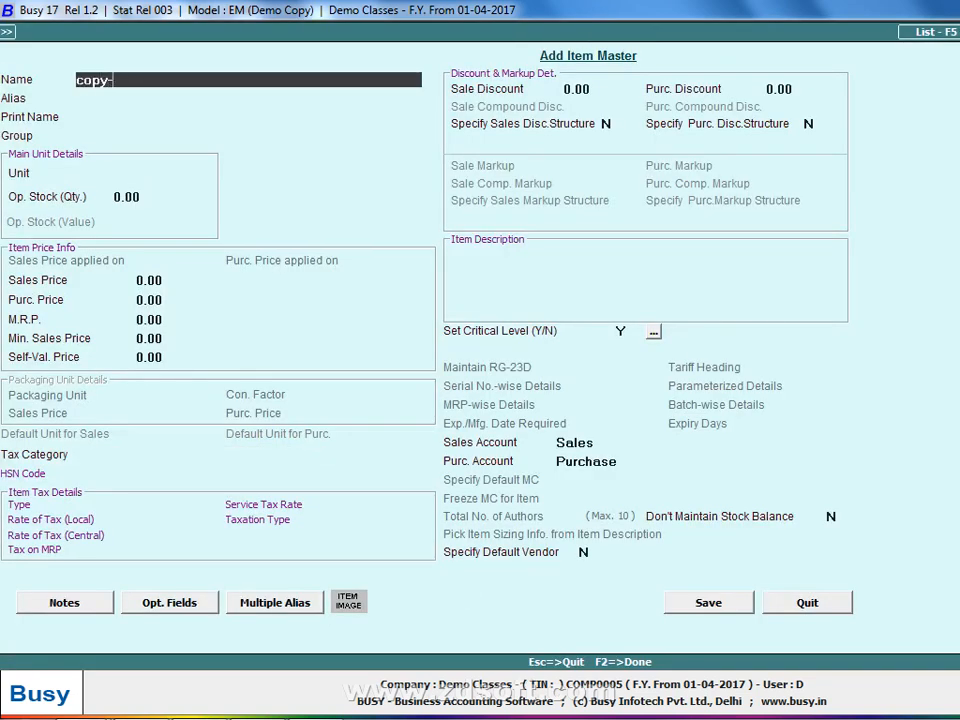
text(10)
key(Return)
key(Return)
key(Return)
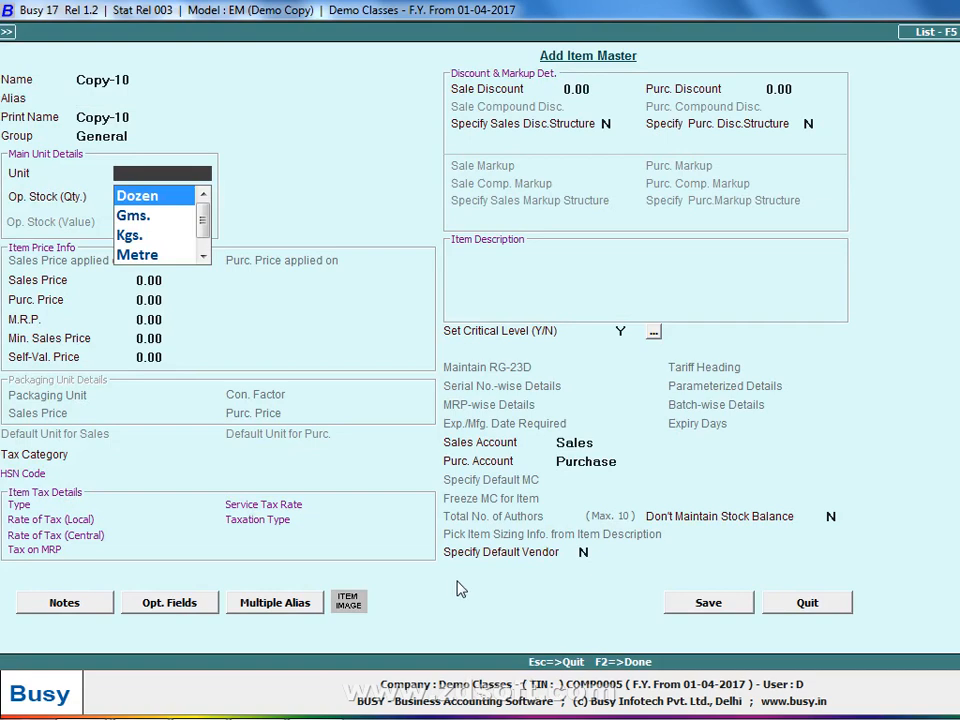
Set Copy-10's unit to Pcs., sales price to 50 and purchase price to 40, and save the item.
text(p)
key(Return)
key(Return)
text(50)
key(Return)
text(40)
key(Return)
key(F2)
key(Return)
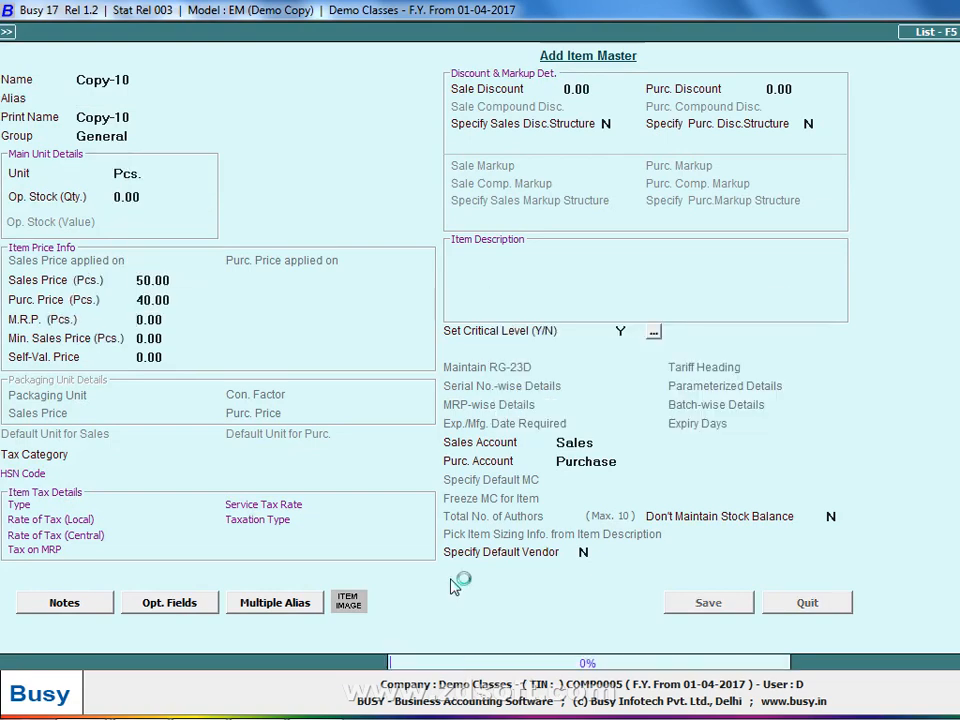
Check the notes and enter 150 Pcs. of Copy-10 in voucher 5.
key(alt+Tab)
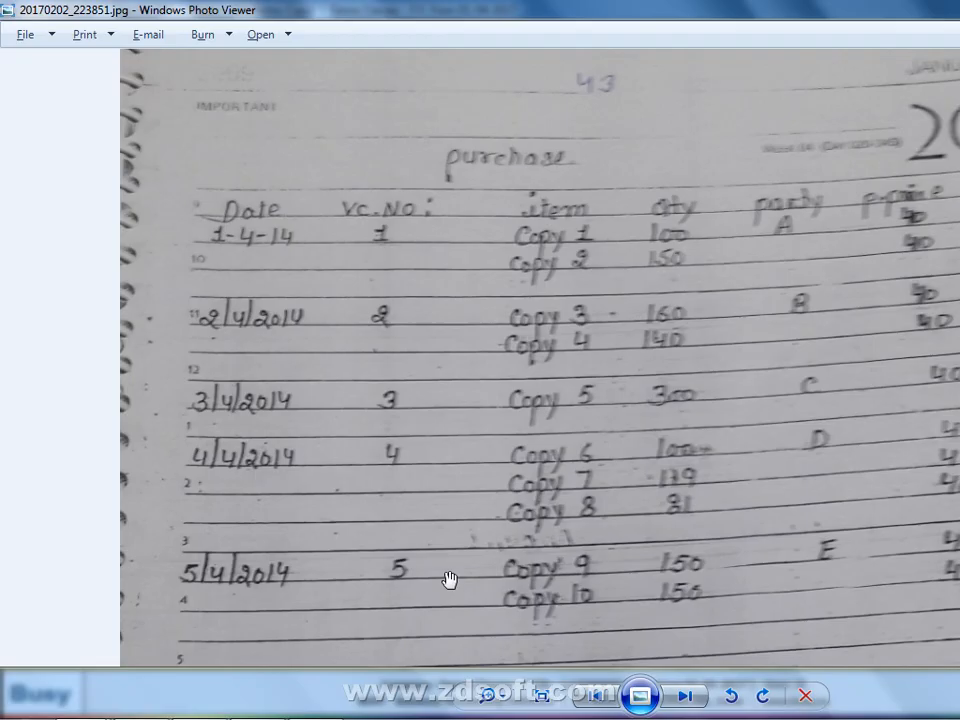
key(alt+Tab)
text(150)
key(Return)
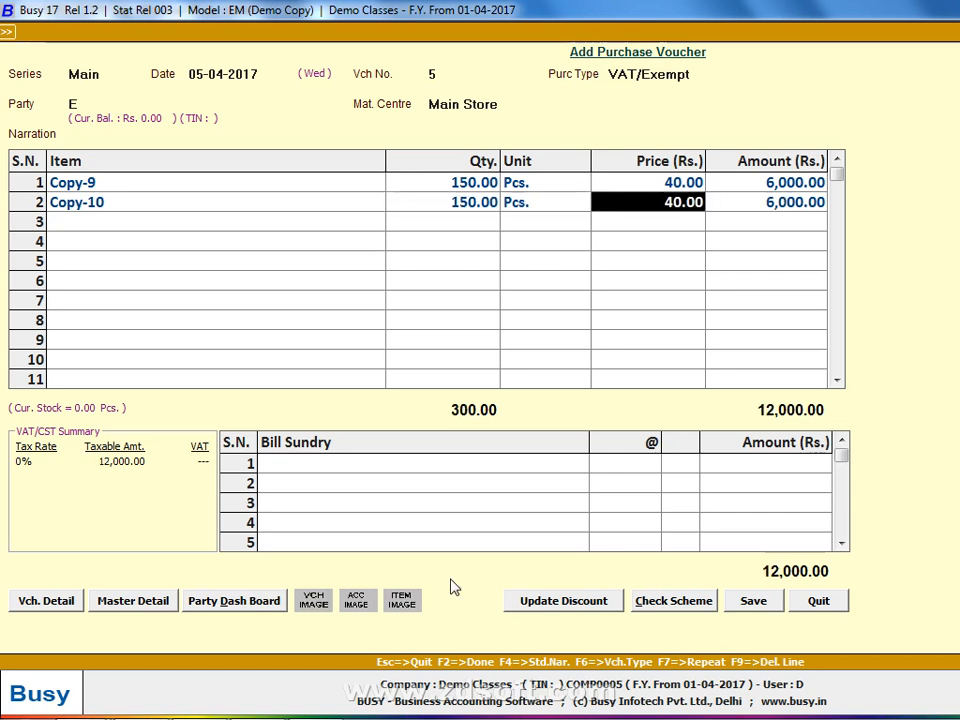
Save voucher 5 with purchase bill number 5 in its VAT reporting details.
click(760, 603)
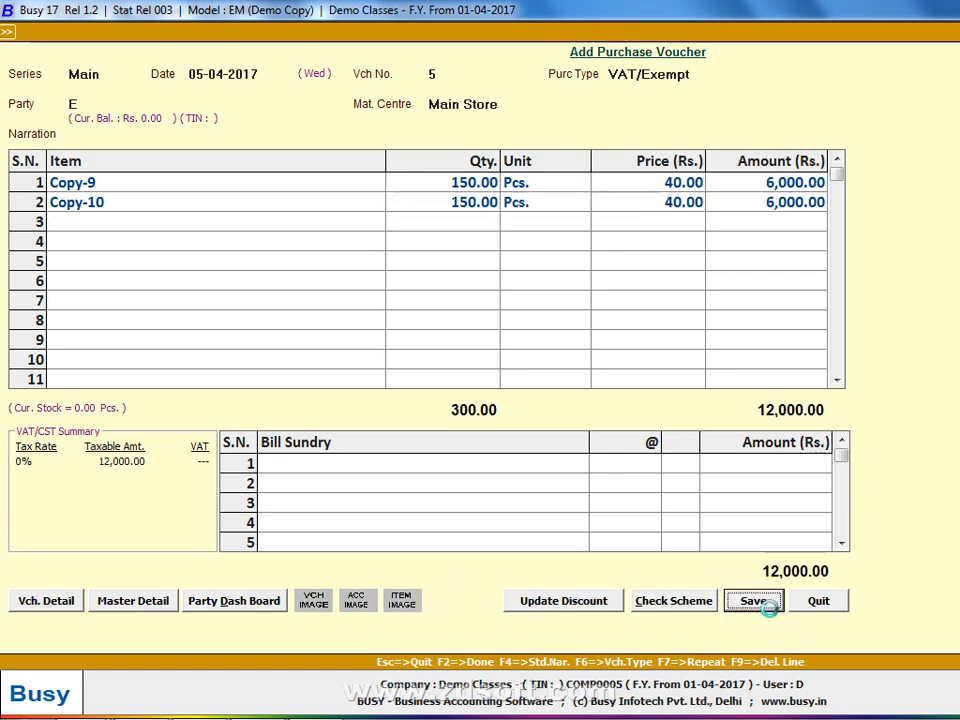
text(5)
key(Return)
key(Return)
key(Return)
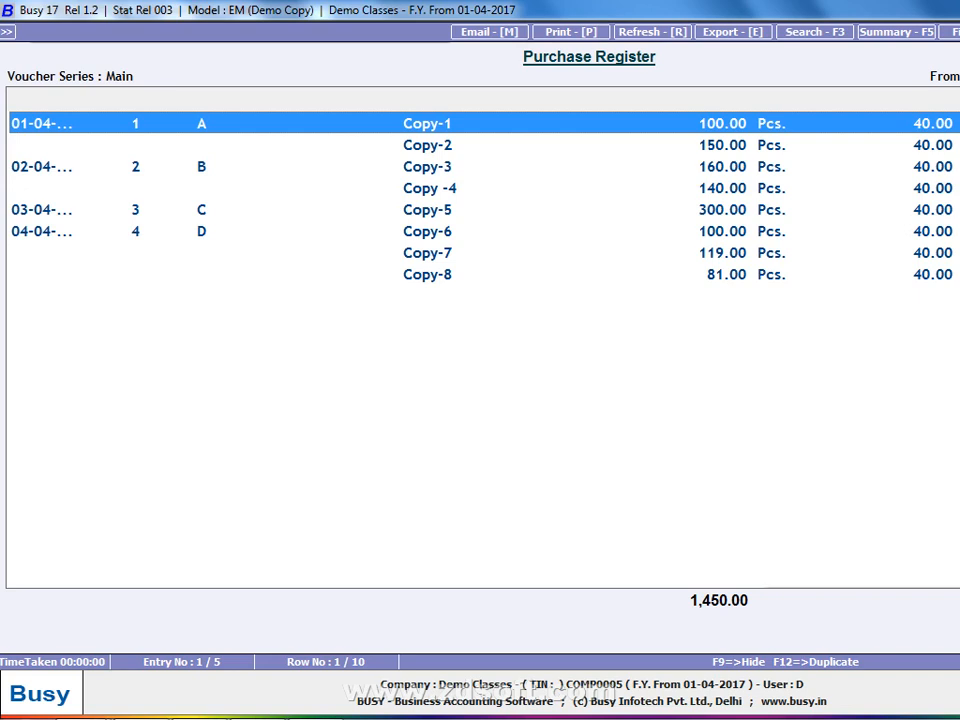
Leave the blank purchase voucher, open purchase voucher 2 for modification to view its entries, and close it.
key(alt+F9)
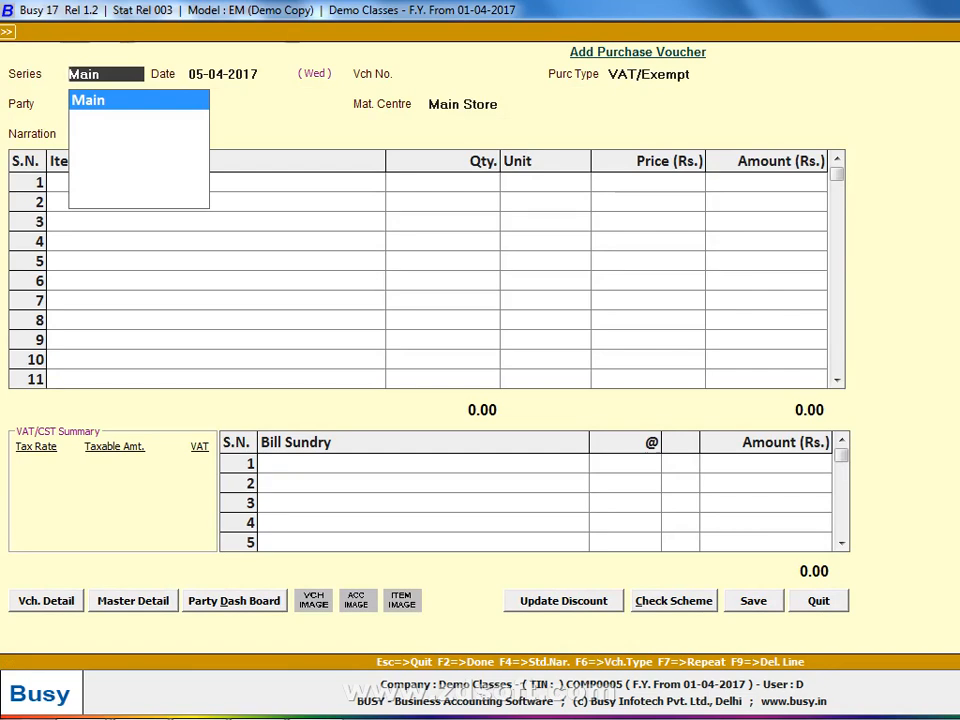
key(Escape)
key(Escape)
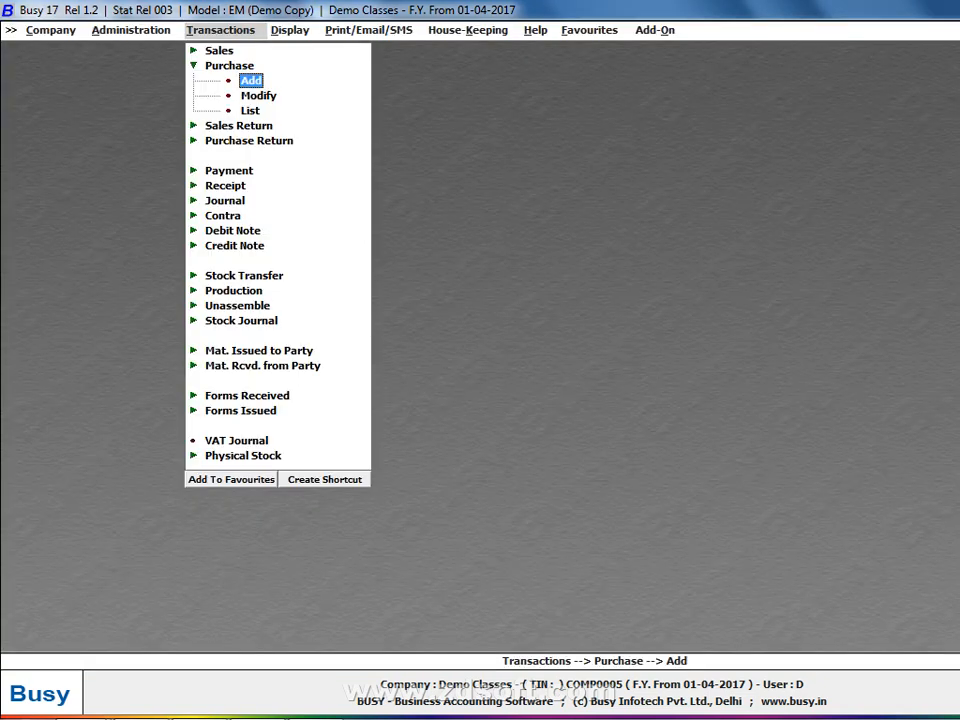
key(Down)
key(Return)
key(Return)
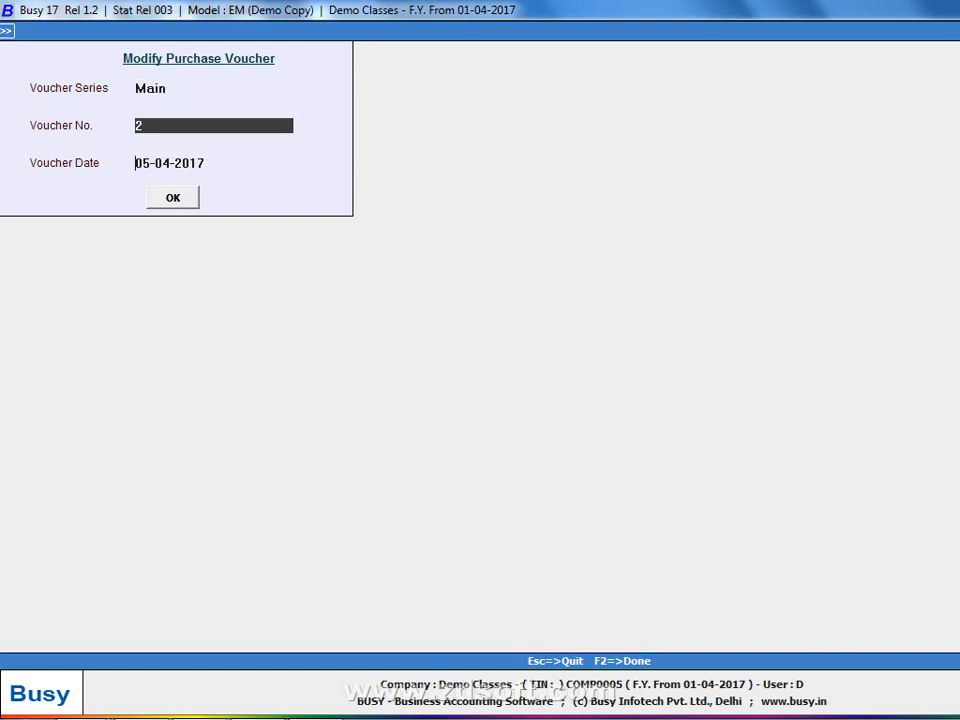
key(Return)
key(Return)
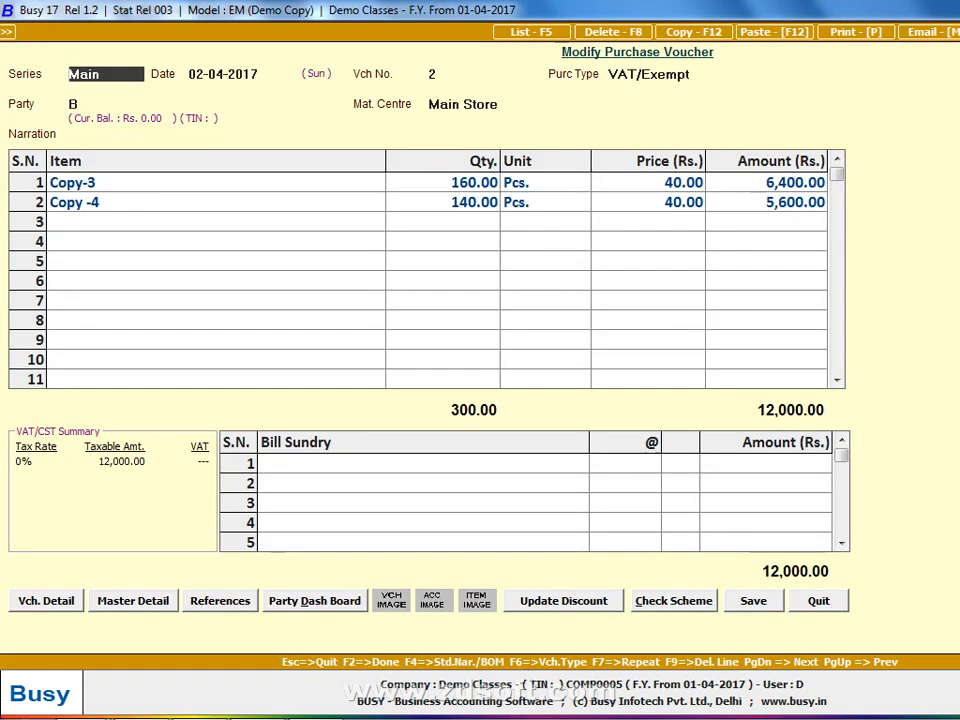
key(Escape)
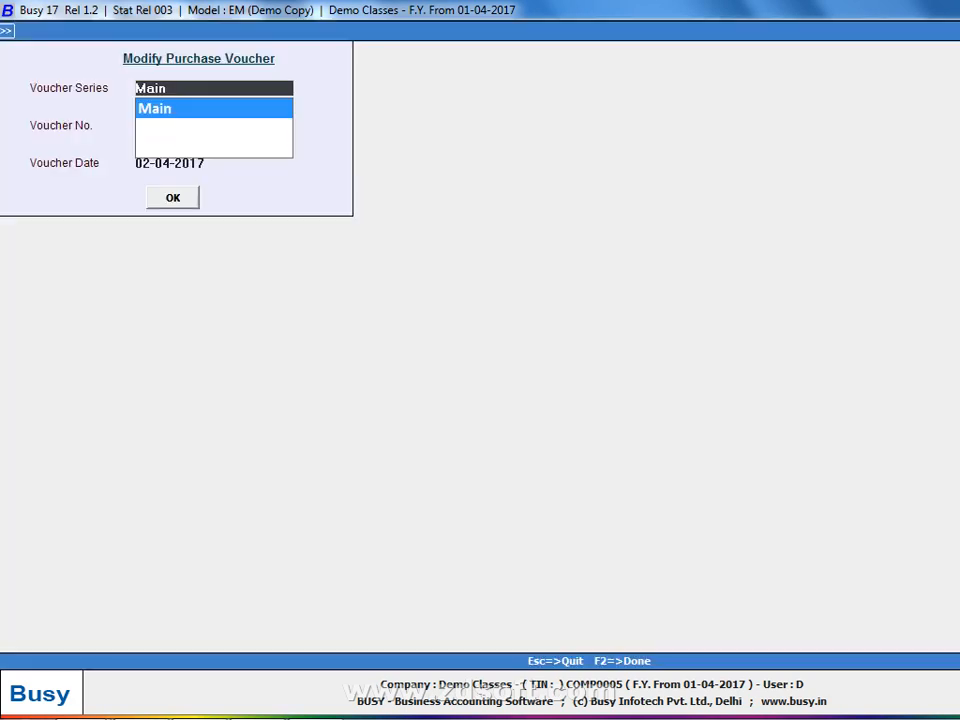
key(Escape)
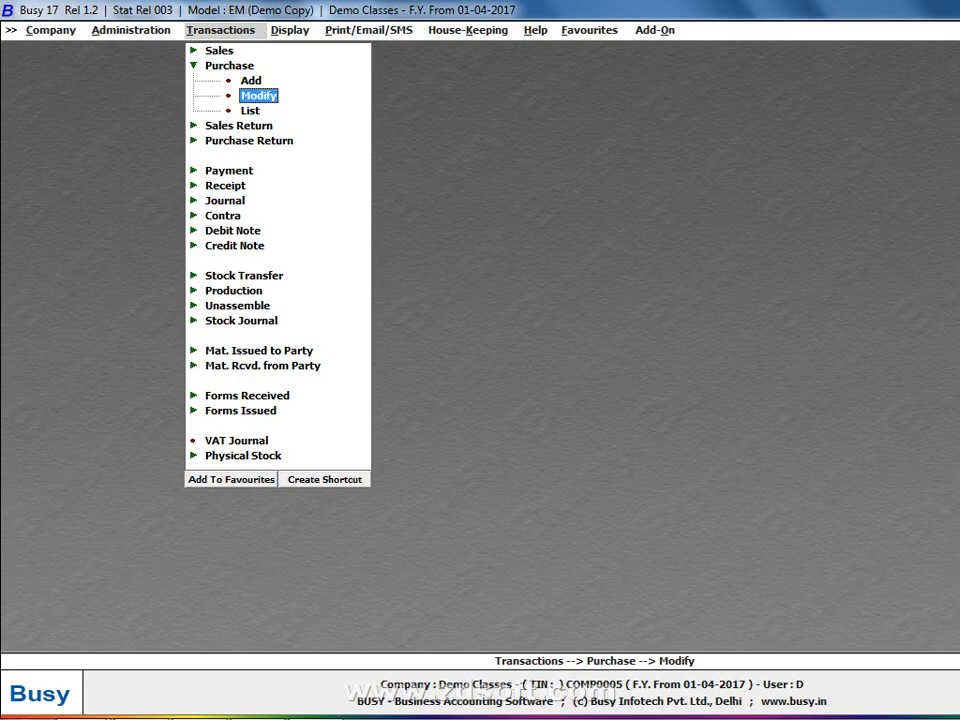
Reopen purchase voucher 2 for modification and save it, accepting purchase bill number 2 dated 02-04-2017.
key(Return)
key(Return)
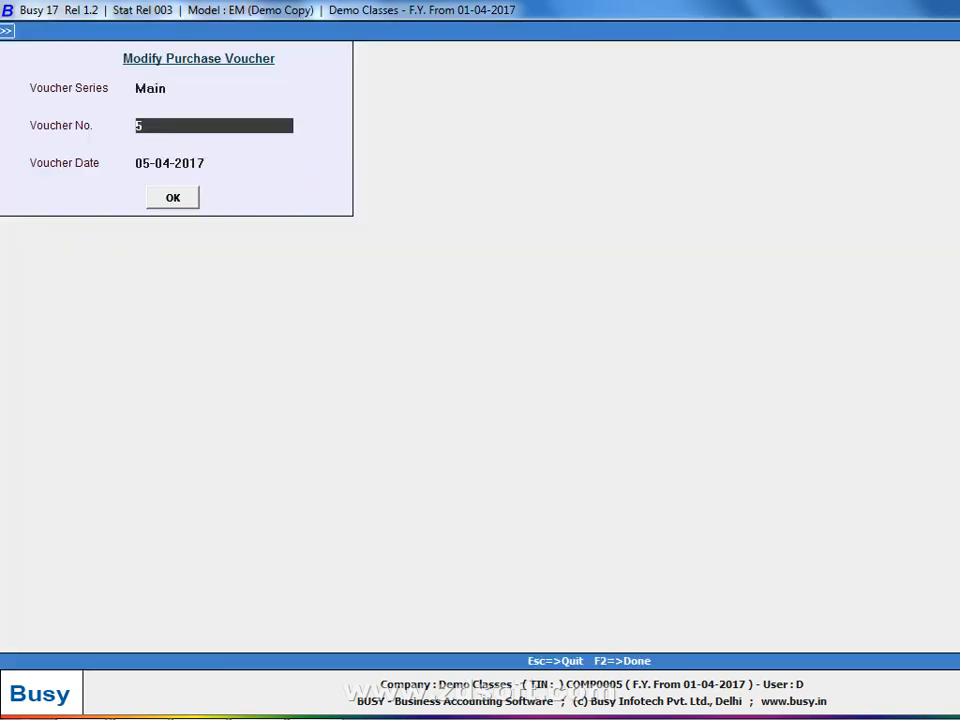
text(2)
key(Return)
key(Return)
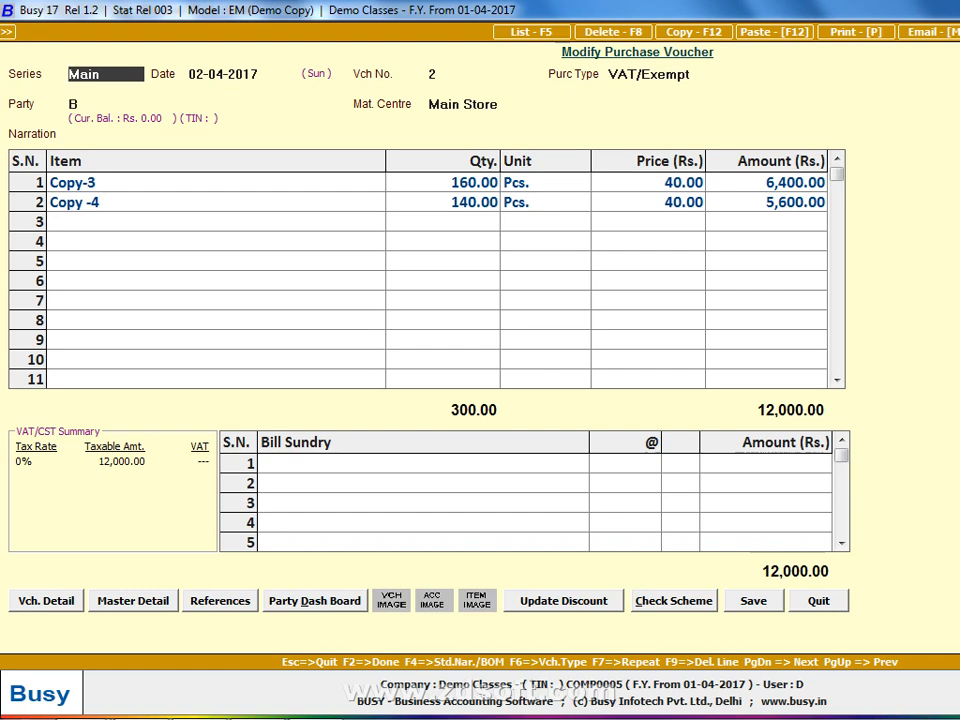
click(779, 597)
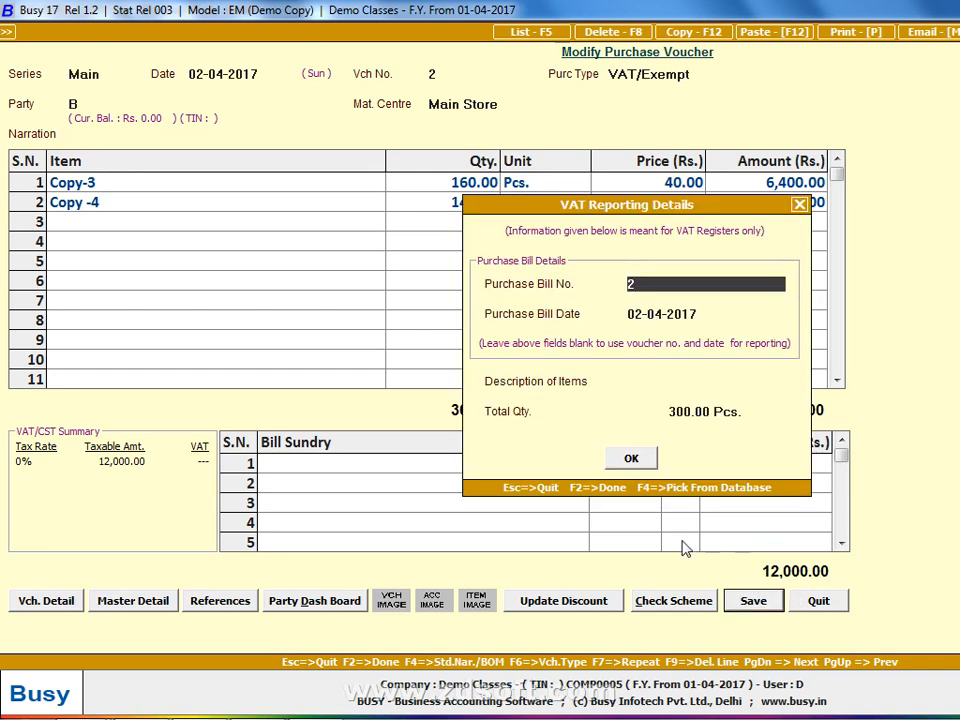
click(650, 465)
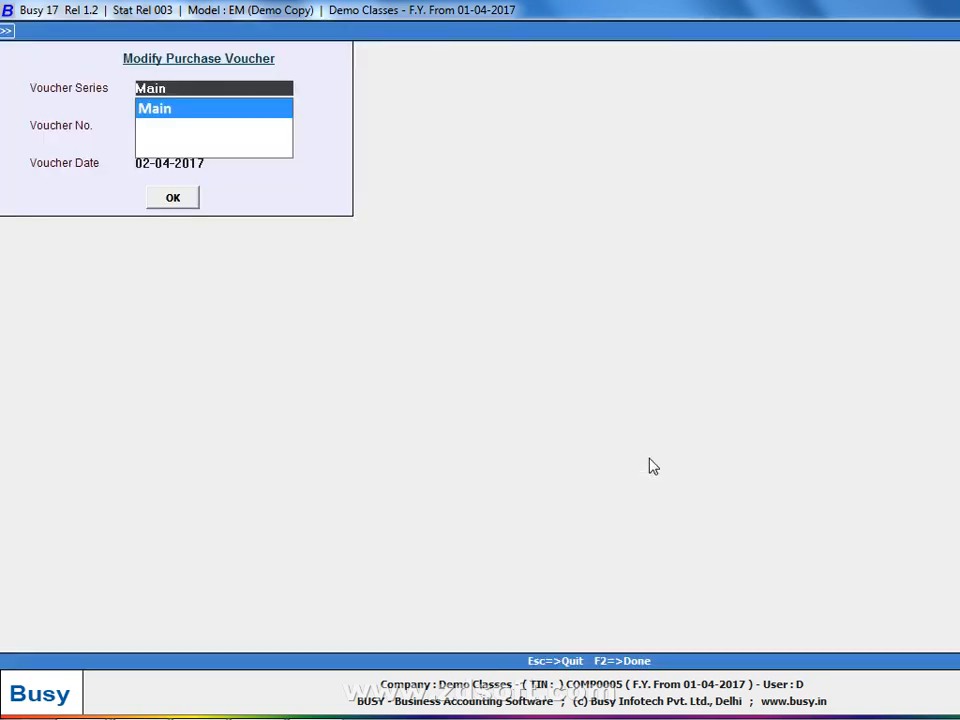
key(Escape)
key(Escape)
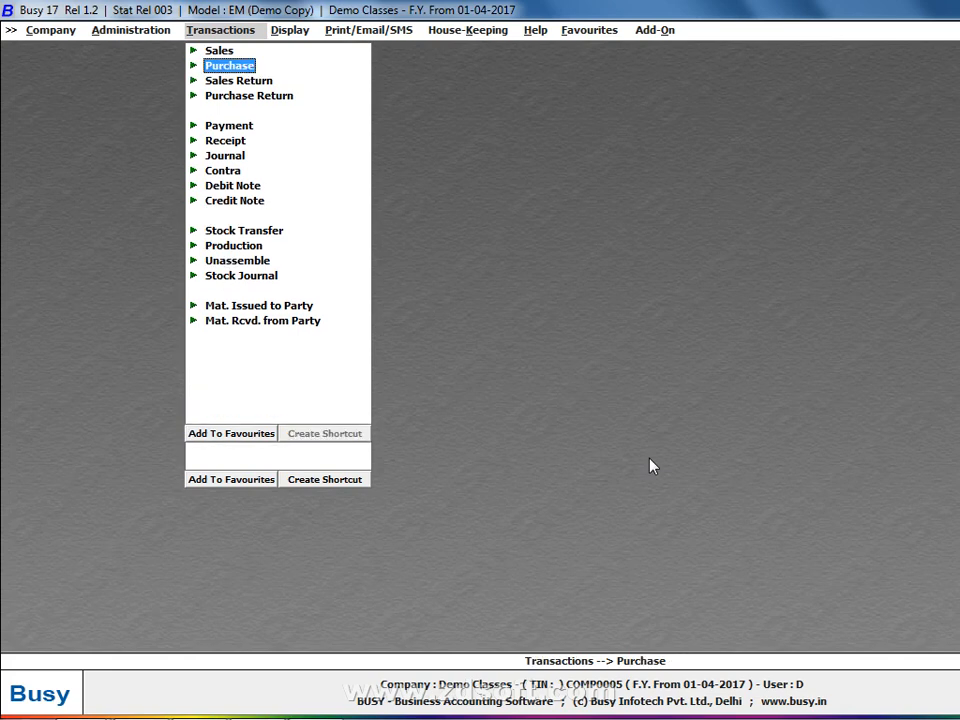
Check the sales section of the notes and start sales voucher 1 dated 10-04-2017 with sale type VAT/Exempt.
key(Up)
key(Return)
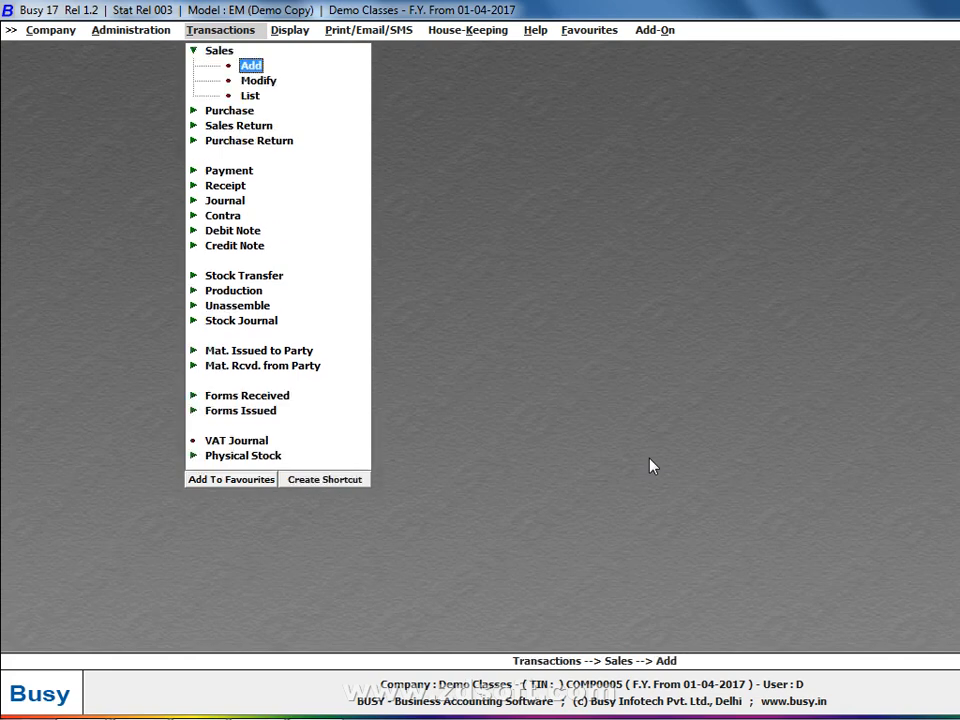
key(Return)
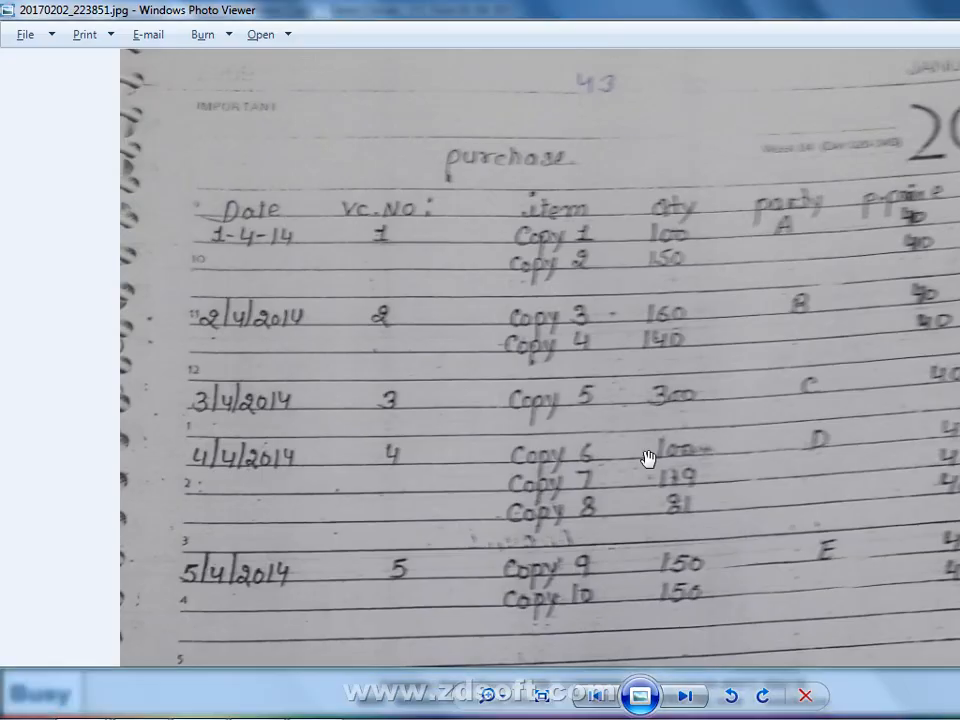
drag(617, 549, 634, 193)
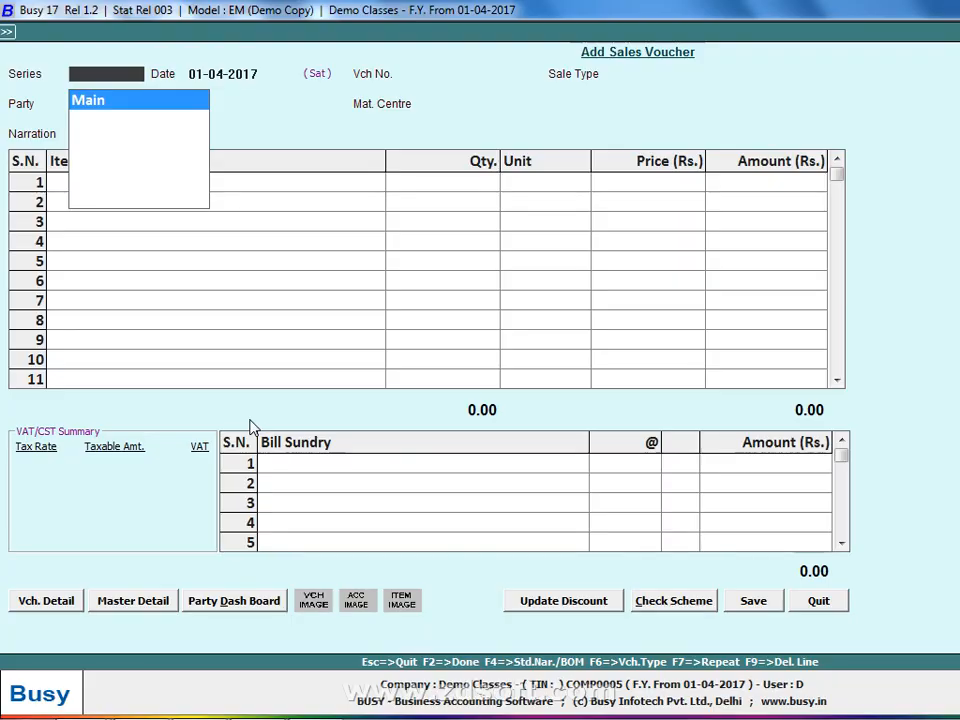
key(Return)
text(10)
key(Return)
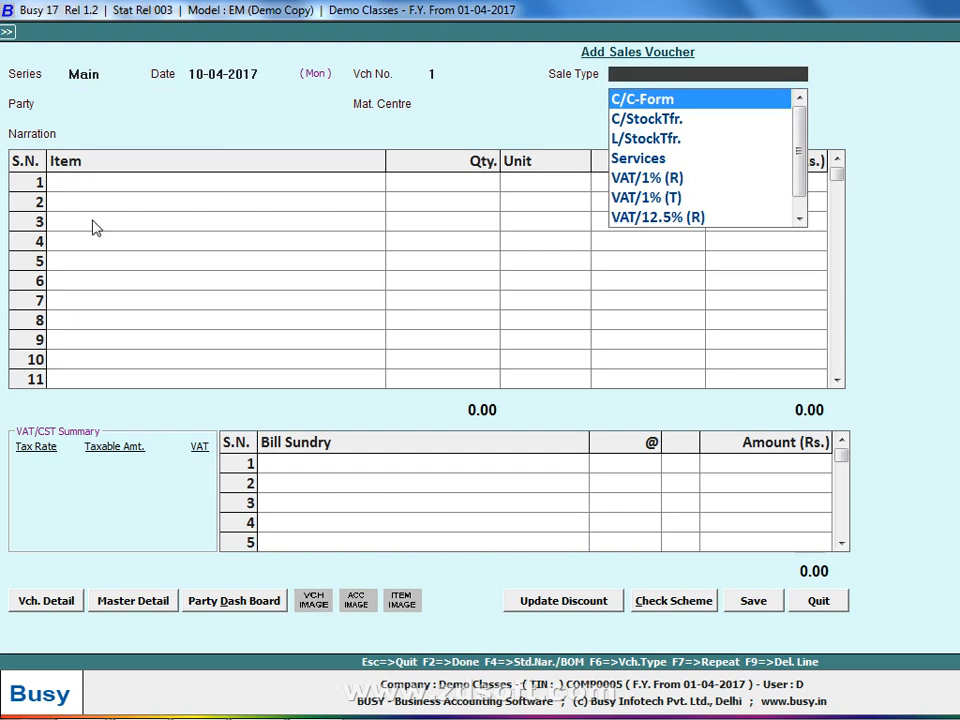
text(ex)
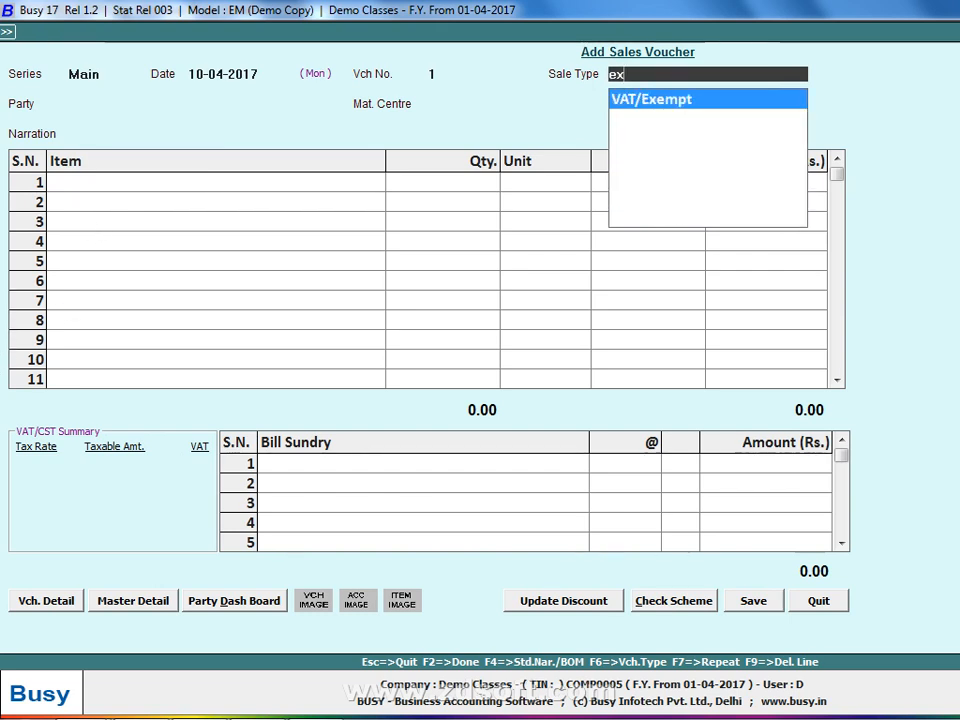
key(Return)
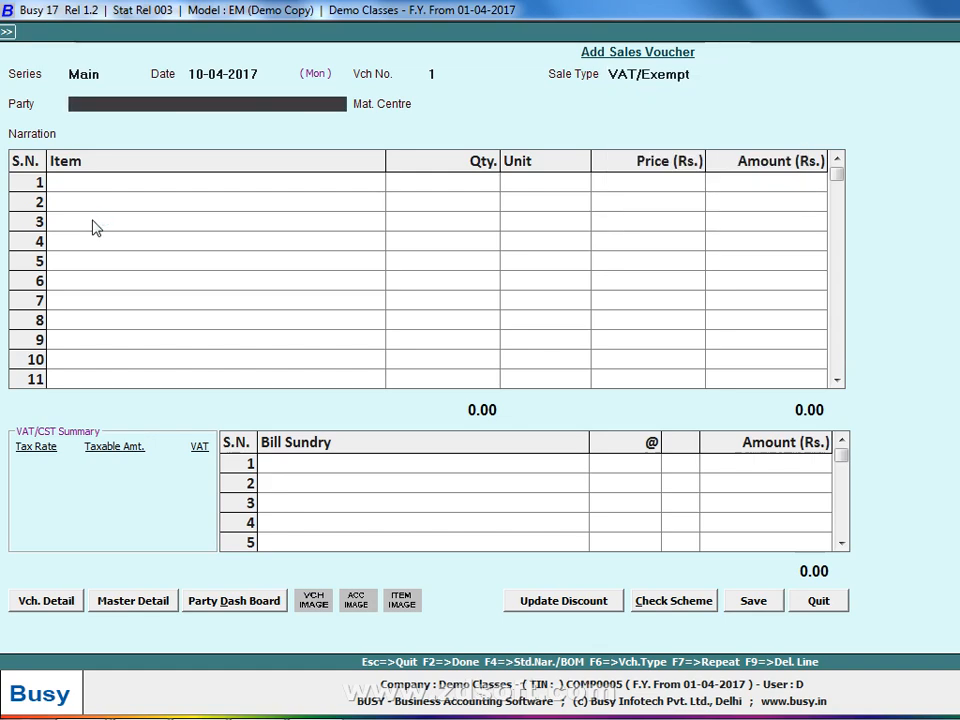
Check the party for voucher 1 in the sales notes and start a new party account named Z.
key(alt+Tab)
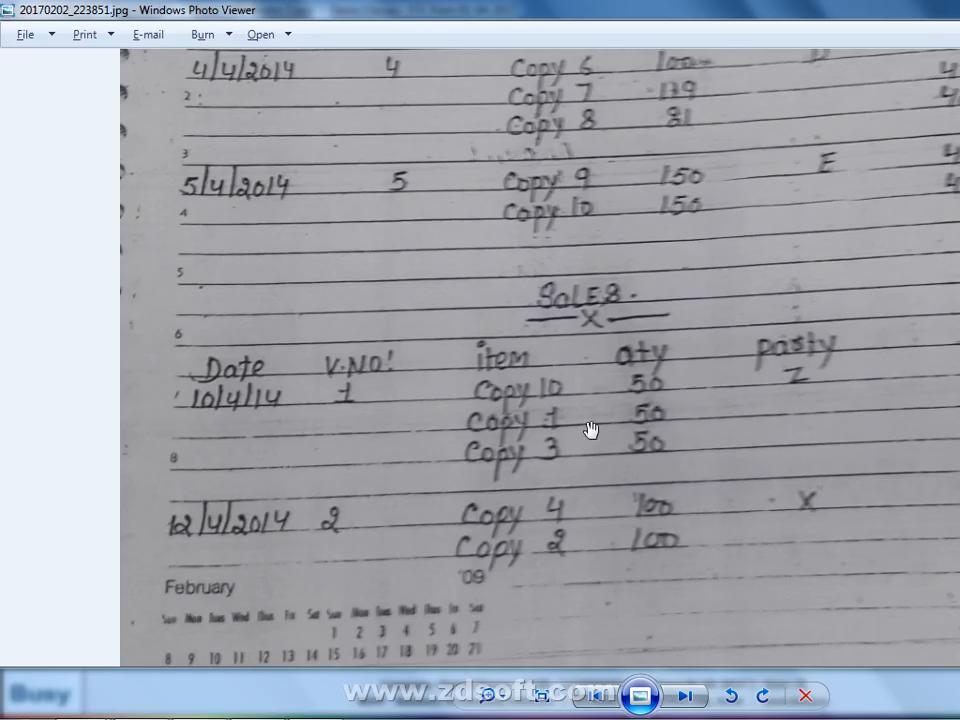
key(alt+Tab)
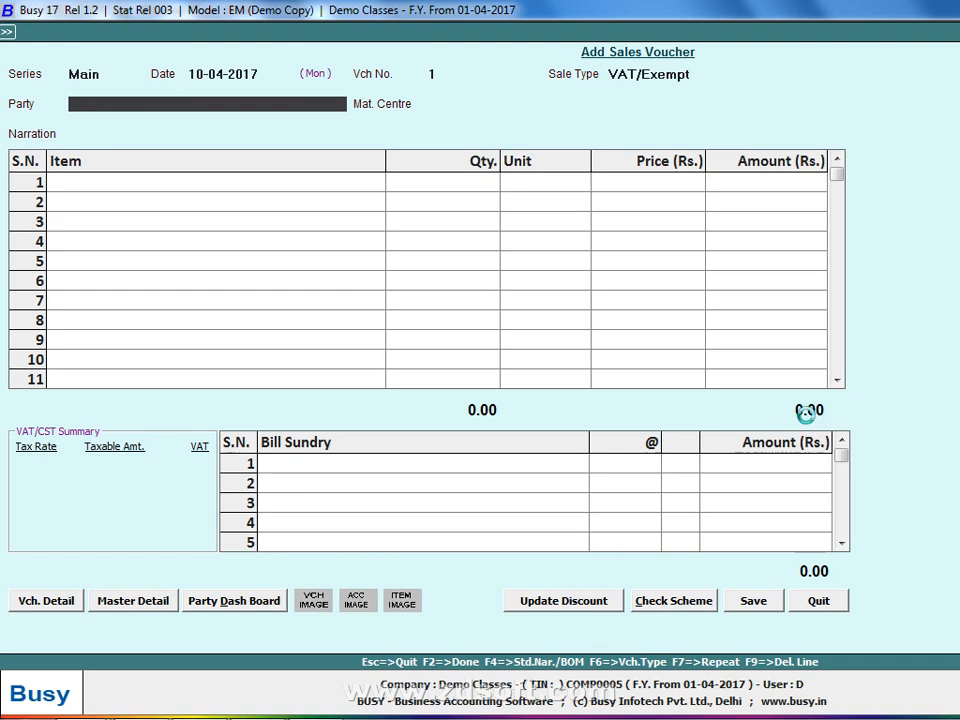
key(alt+c)
key(Escape)
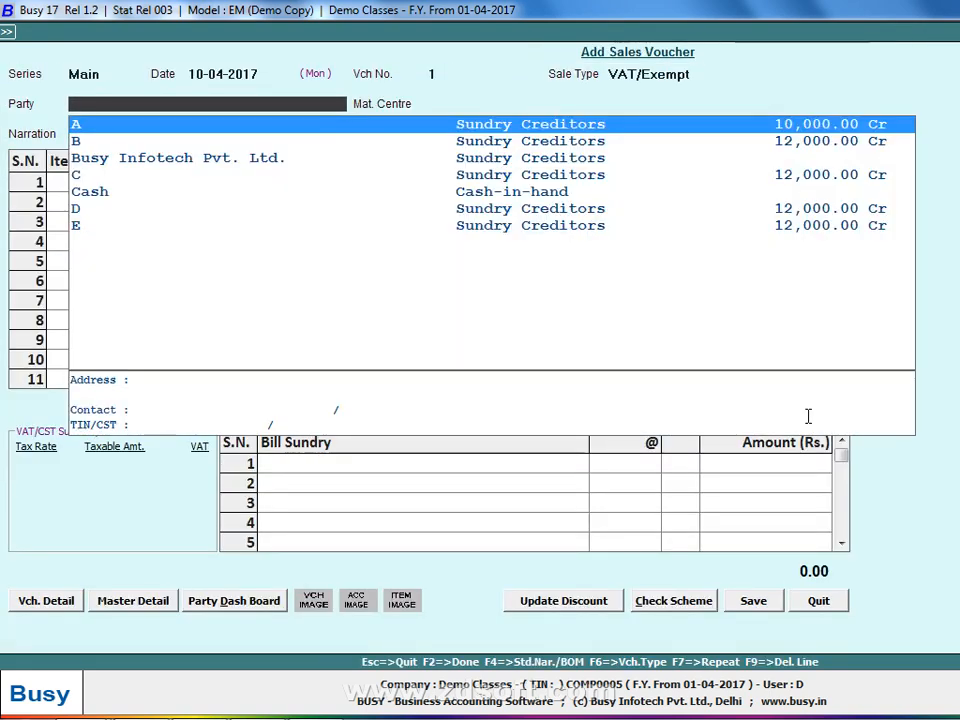
key(alt+c)
text(Z)
key(Return)
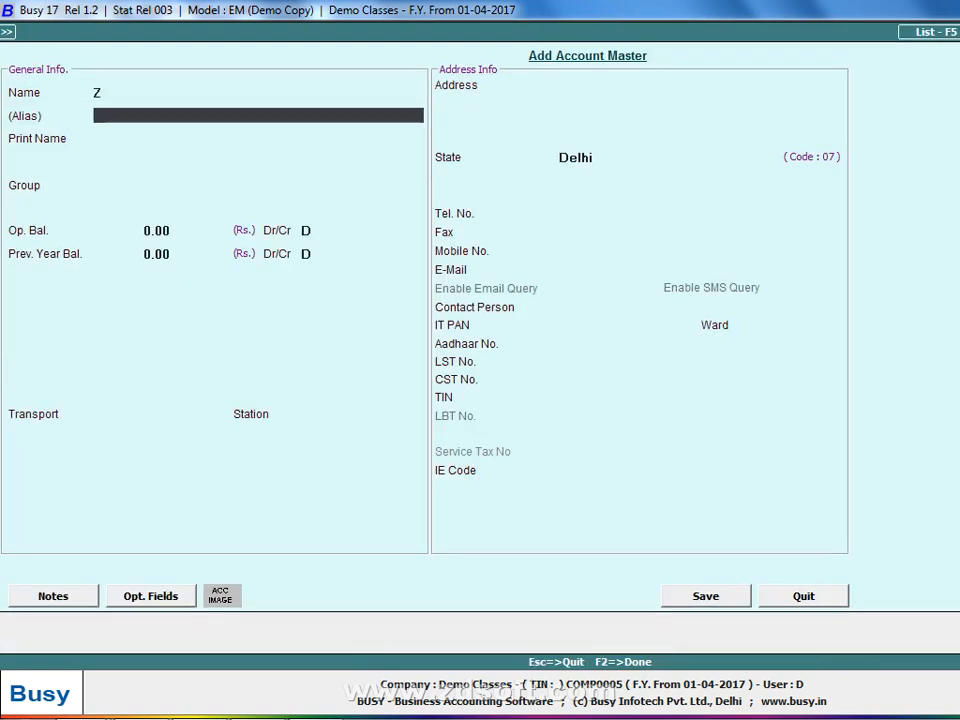
Place party Z under Sundry Debtors, turn off bill-by-bill balancing, and save the account.
key(Return)
key(Return)
text(sun)
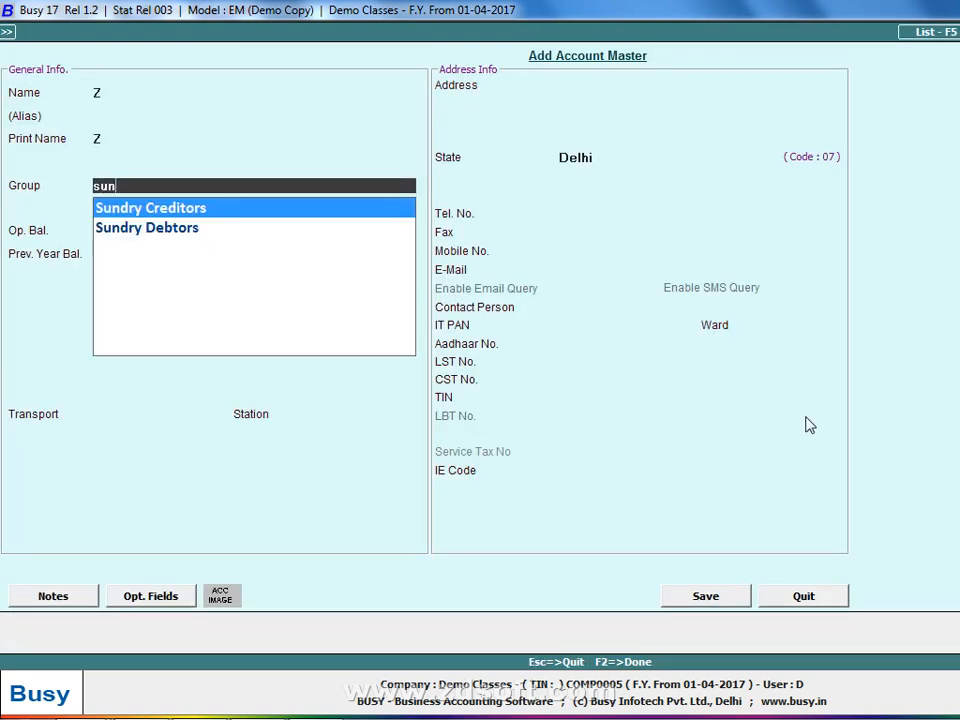
key(Down)
key(Return)
key(Return)
key(Return)
text(N)
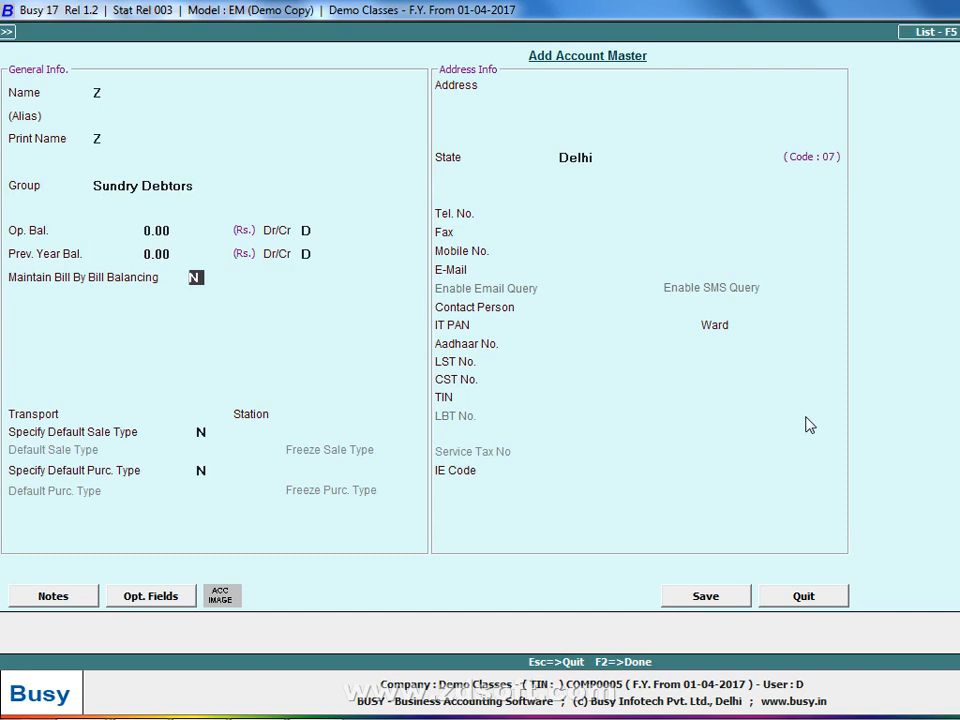
key(F2)
key(Return)
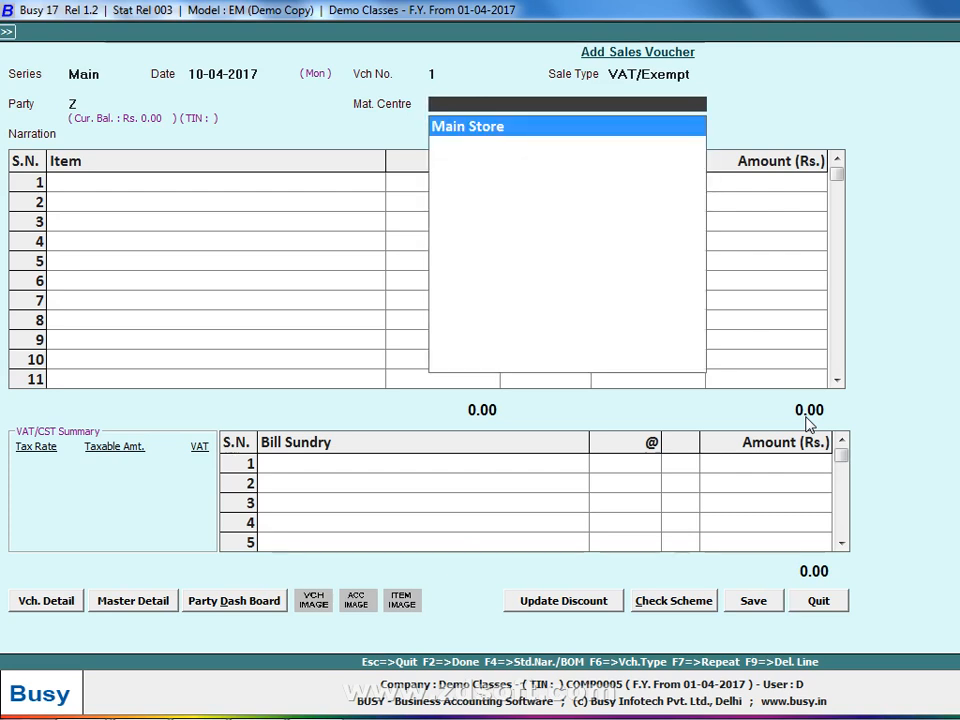
Set the material centre to Main Store and enter Copy-10 as the first item, following the notes.
key(Return)
key(Return)
key(alt+Tab)
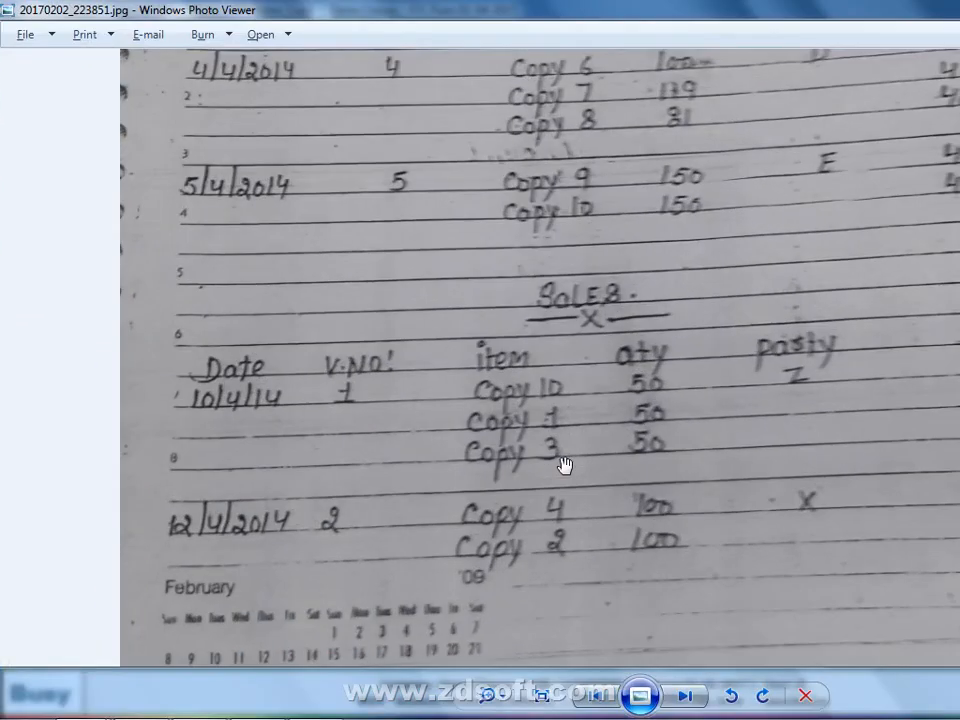
key(alt+Tab)
key(Return)
key(Return)
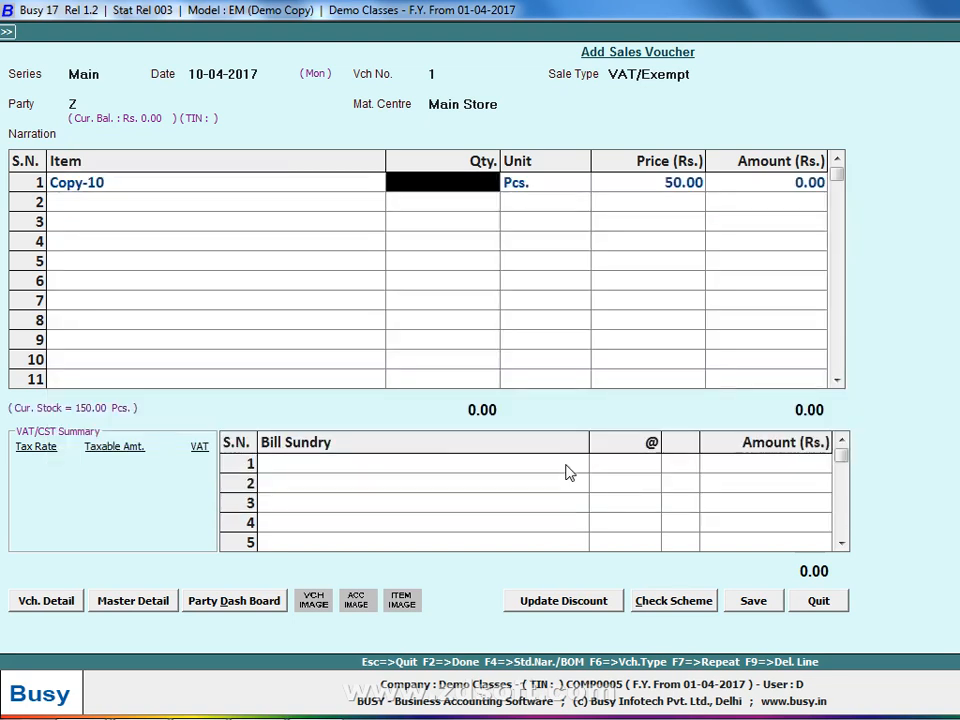
Set the Copy-10 quantity to 50 as in the notes, keeping its unit and price.
text(10)
key(Return)
key(alt+Tab)
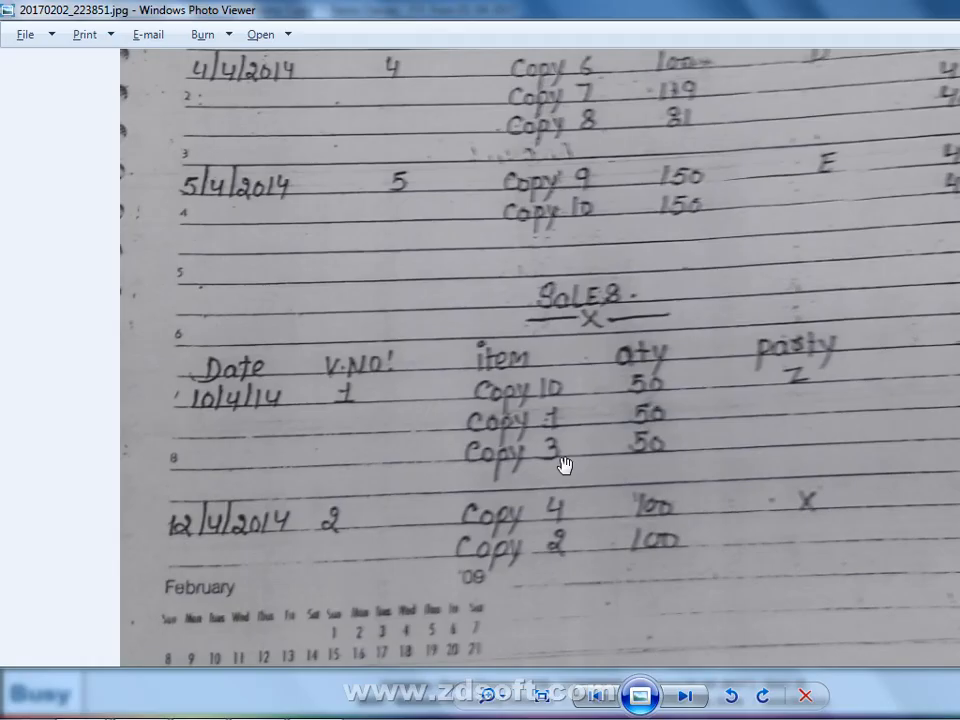
key(alt+Tab)
key(shift+Tab)
text(50)
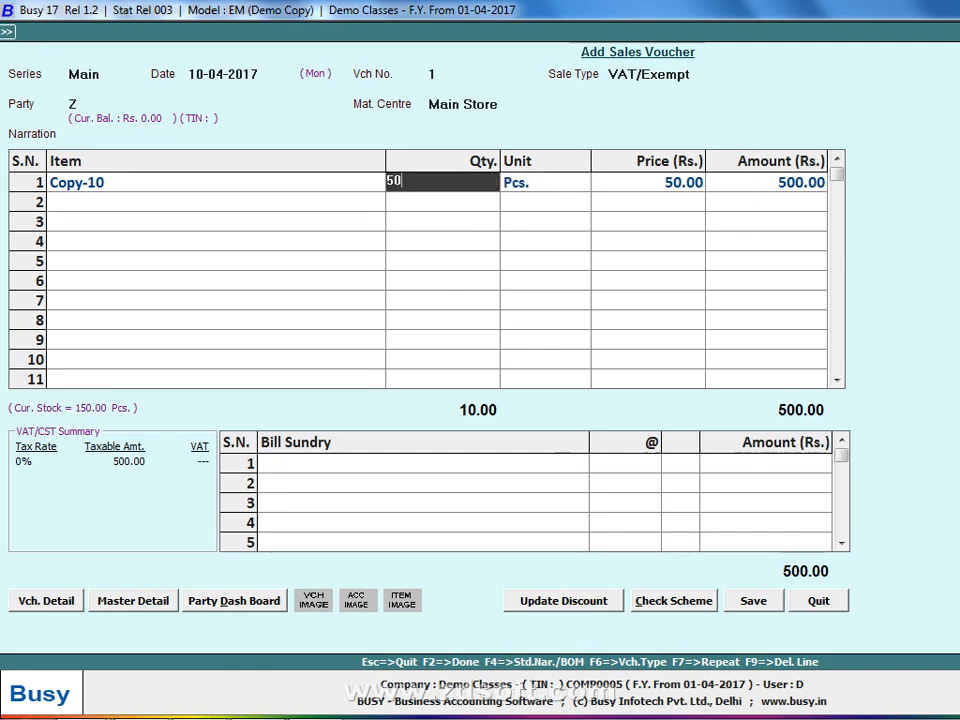
key(Return)
key(Return)
key(Return)
key(Return)
Check the notes for the next item and add Copy-1 with a quantity of 50.
key(alt+Tab)
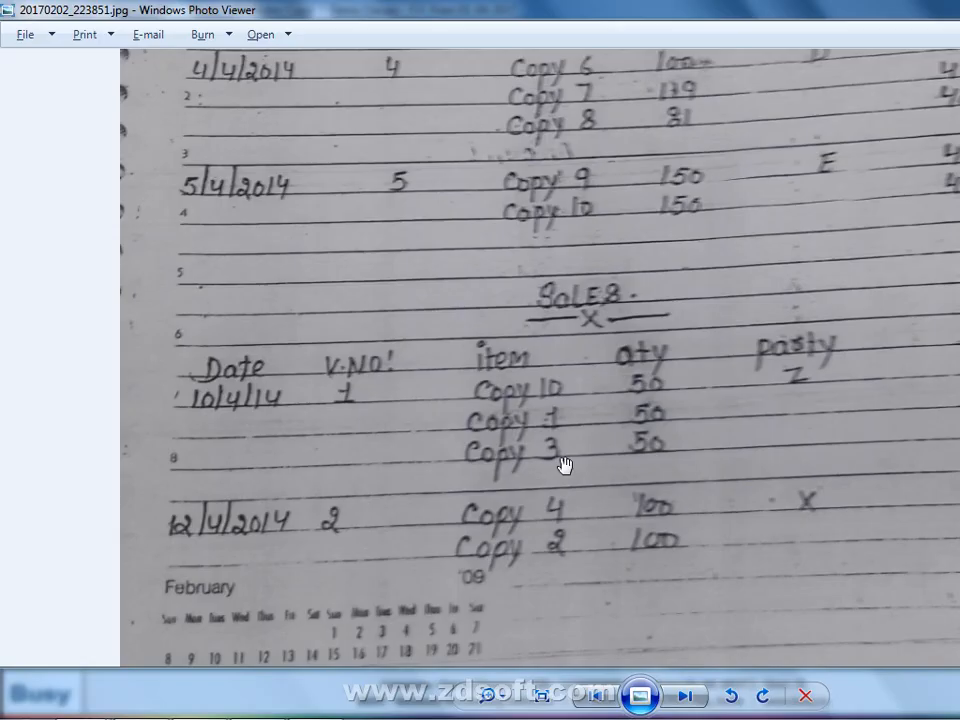
key(alt+Tab)
text(1)
key(Return)
text(50)
key(Return)
key(Return)
key(Return)
key(Return)
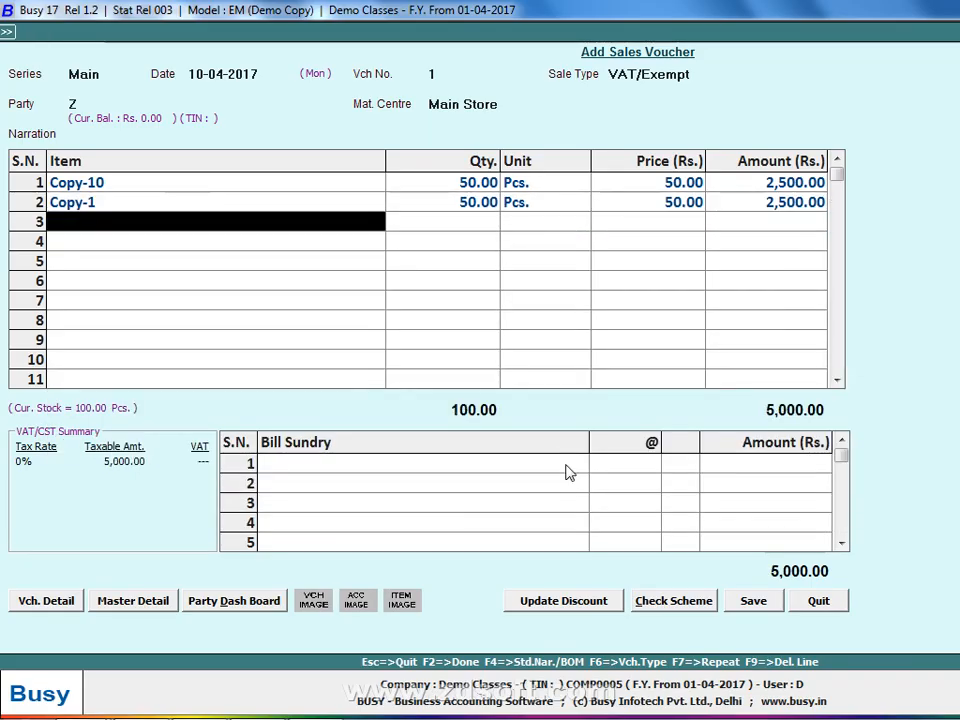
Add Copy-3 with a quantity of 50 as the third item and finish the item list.
text(3)
key(Return)
text(50)
key(Return)
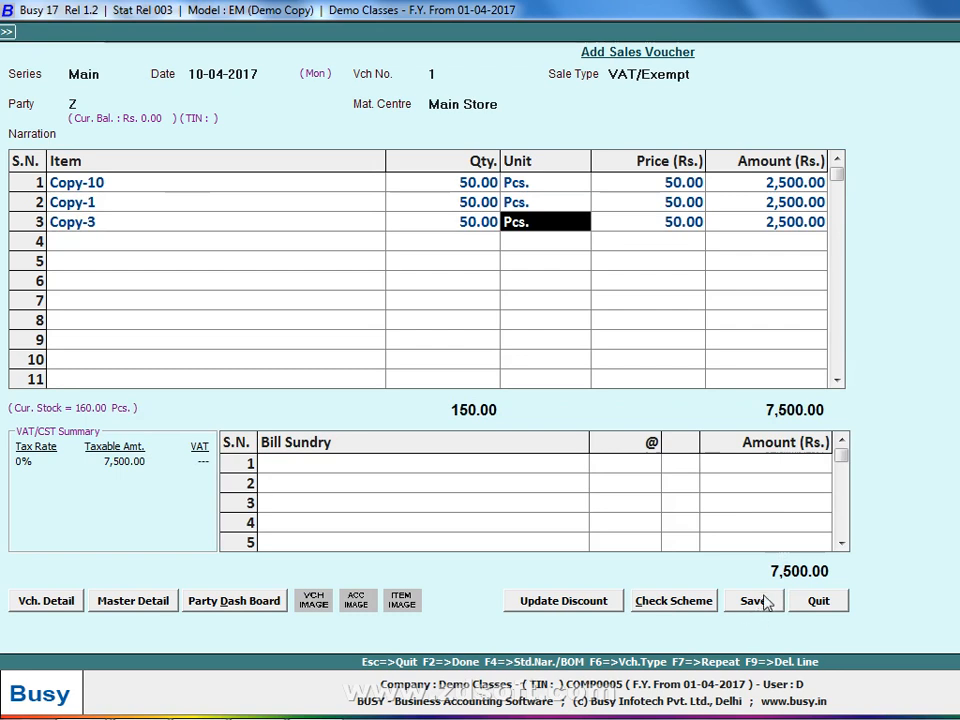
key(Return)
key(Return)
key(Return)
key(Return)
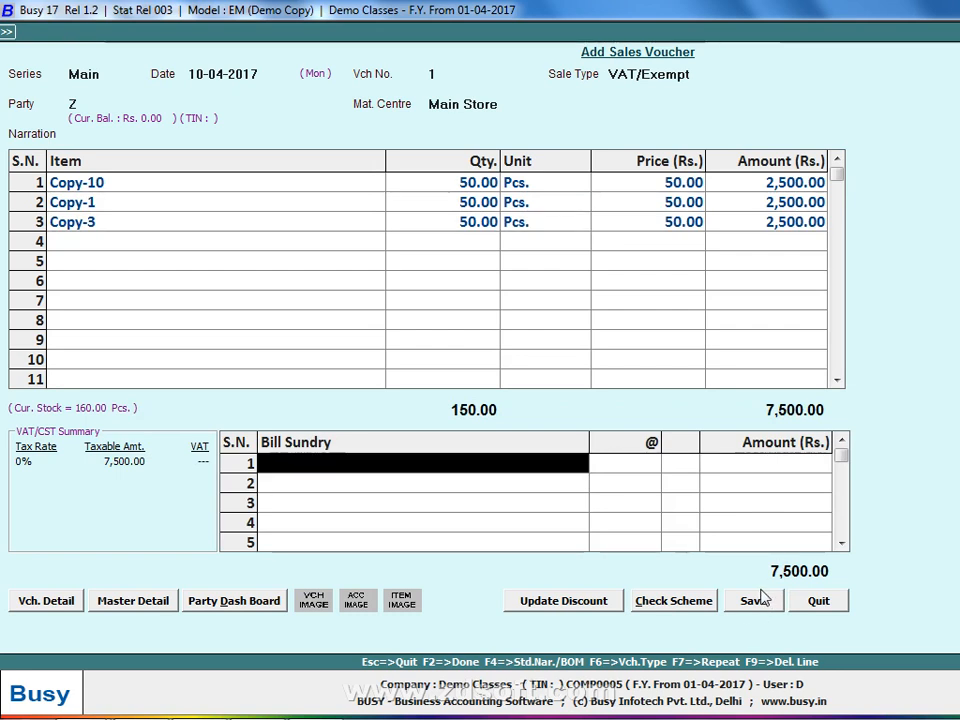
Save sales voucher 1, preview its STANDARD sales invoice down to the grand total and terms, and close the preview.
click(752, 601)
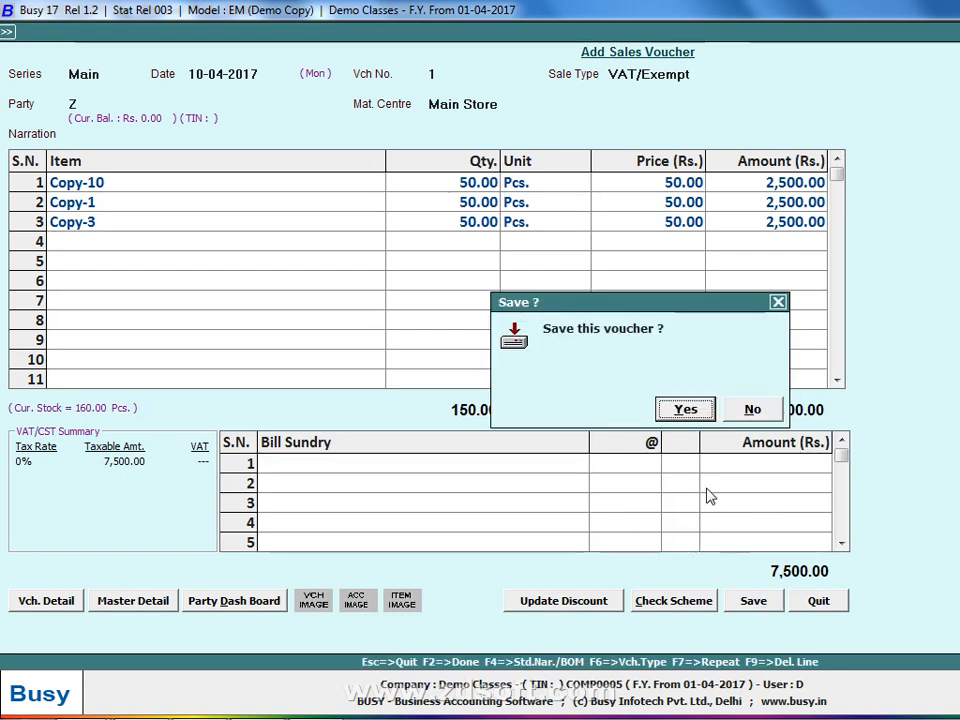
click(689, 417)
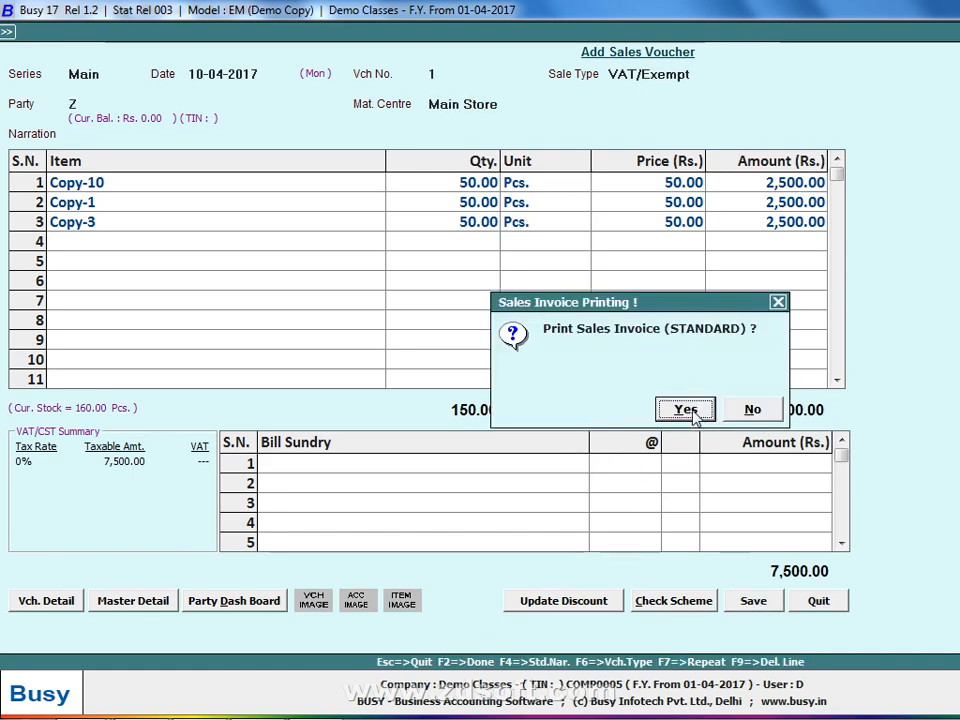
click(692, 410)
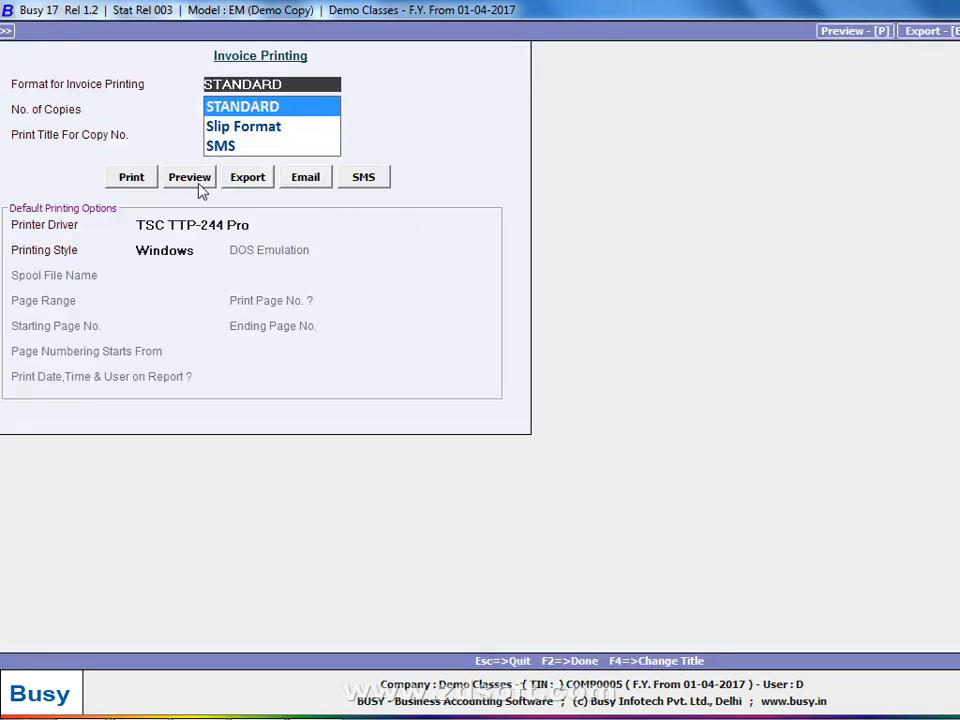
click(199, 185)
click(684, 407)
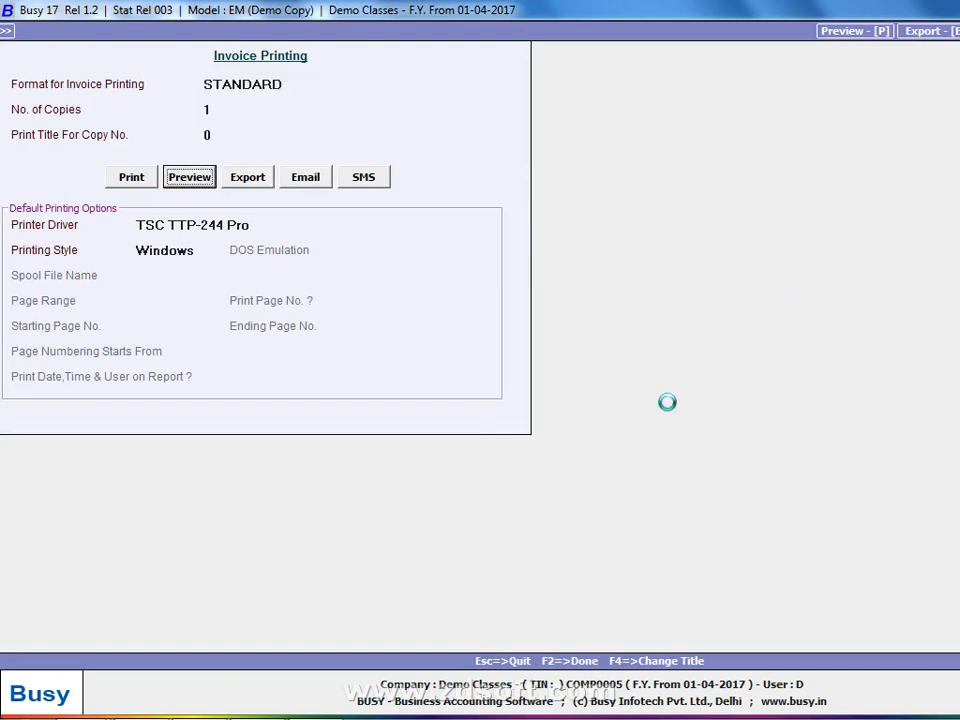
click(838, 533)
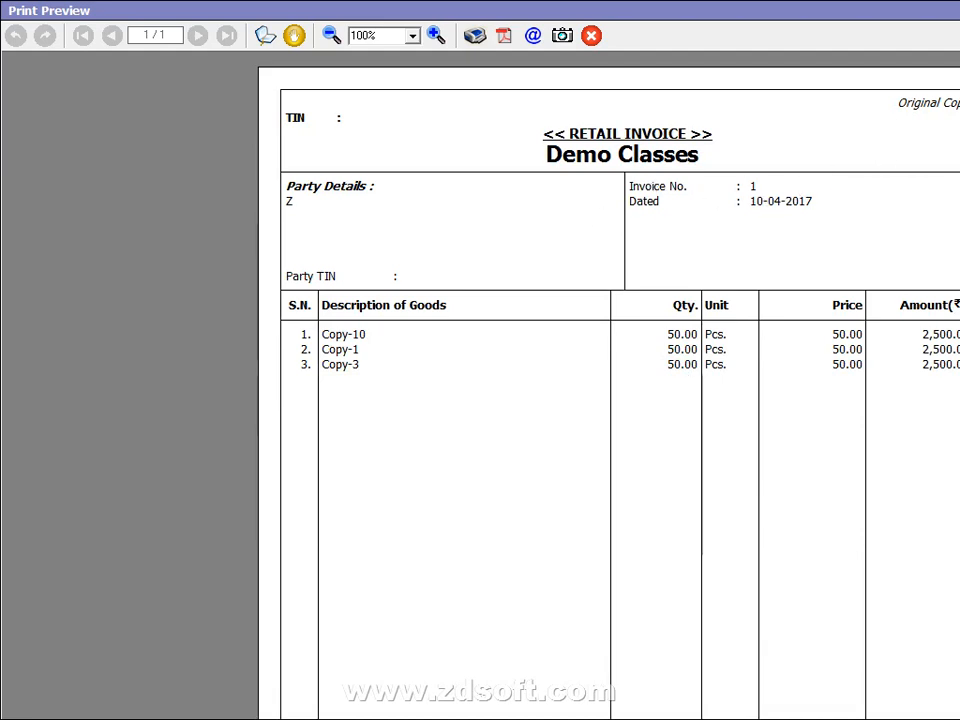
scroll(953, 512, down, 5)
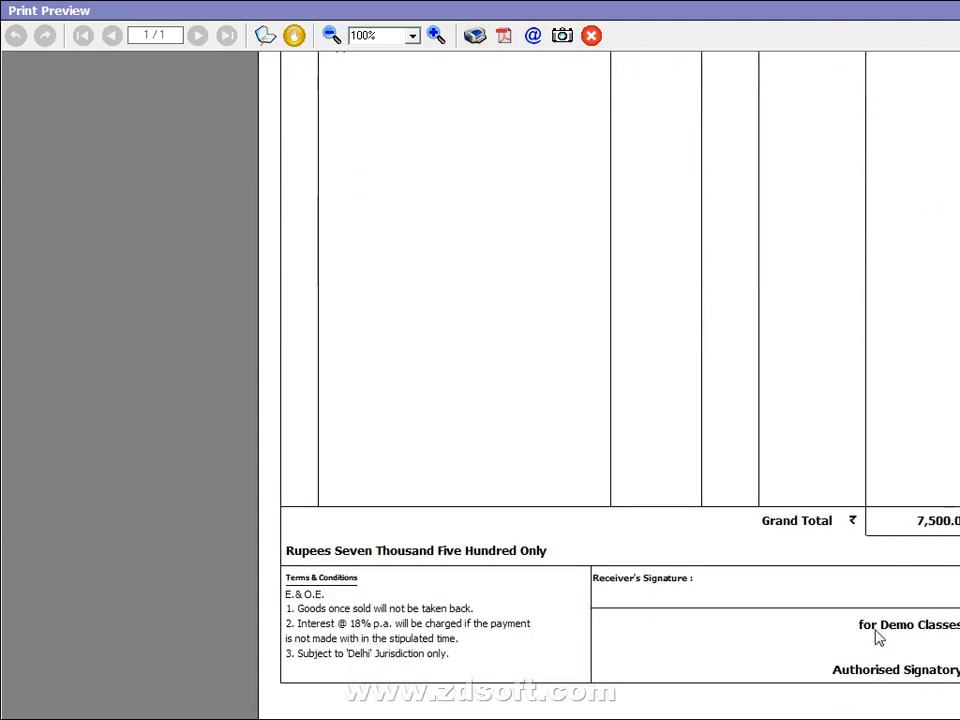
key(Escape)
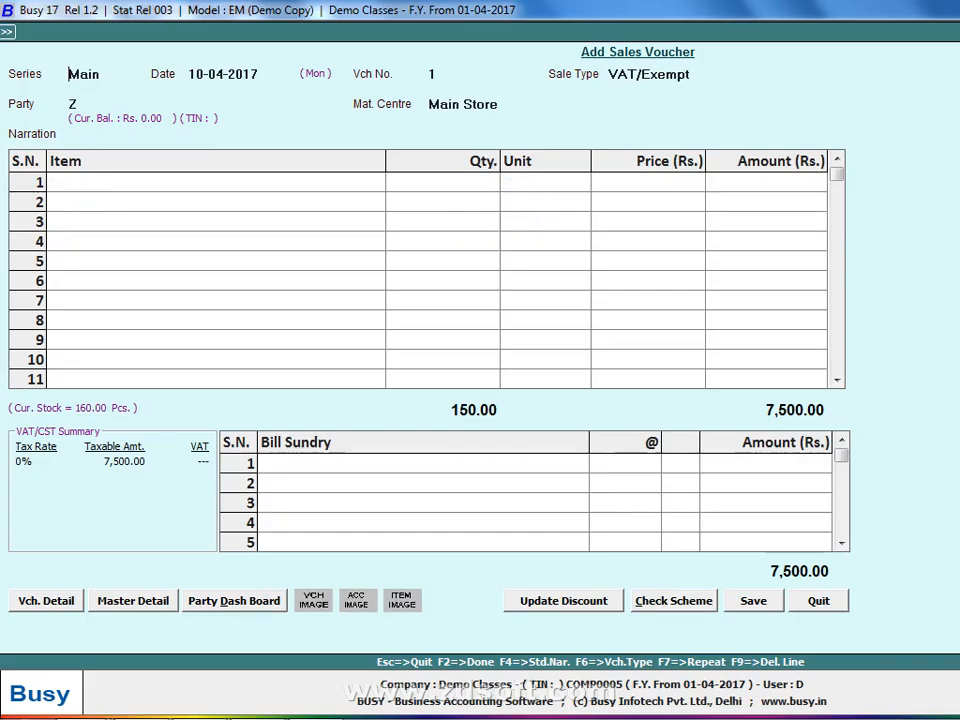
Start sales voucher 2 dated 12-04-2017 from the notes, with sale type VAT/Exempt.
key(Return)
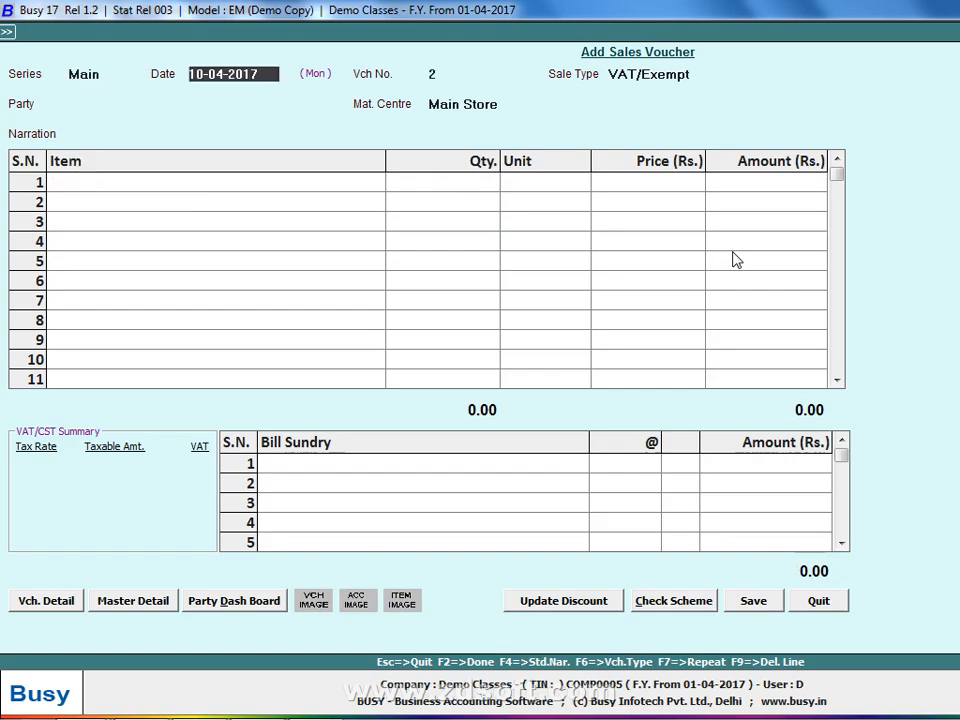
key(alt+Tab)
key(alt+Tab)
text(12)
key(Return)
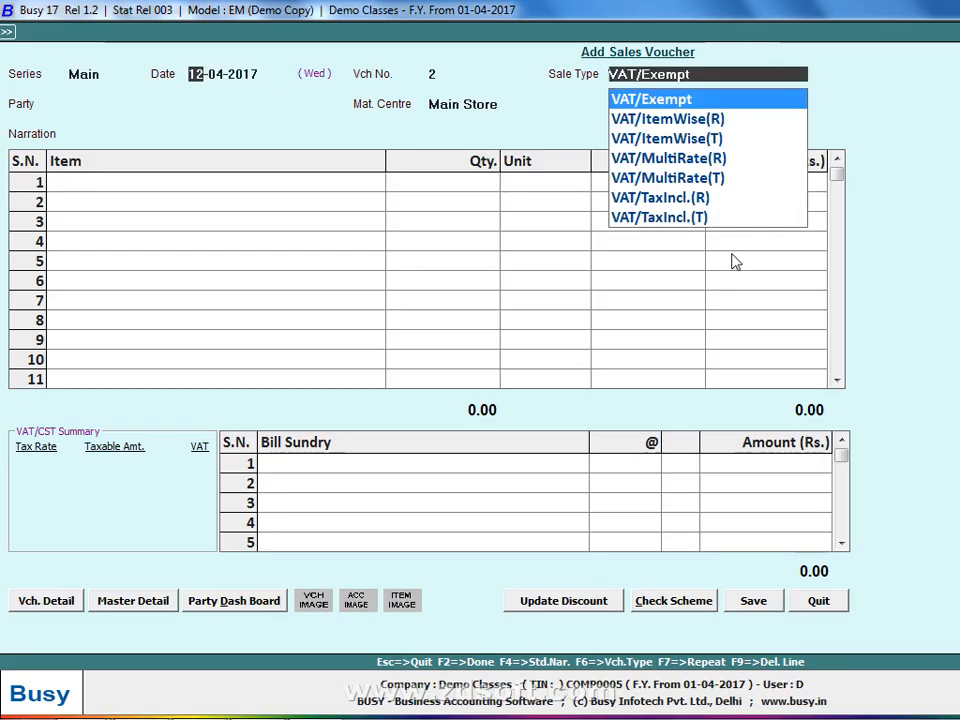
key(Return)
Check the party for voucher 2 in the notes and start a new party account named X.
key(alt+Tab)
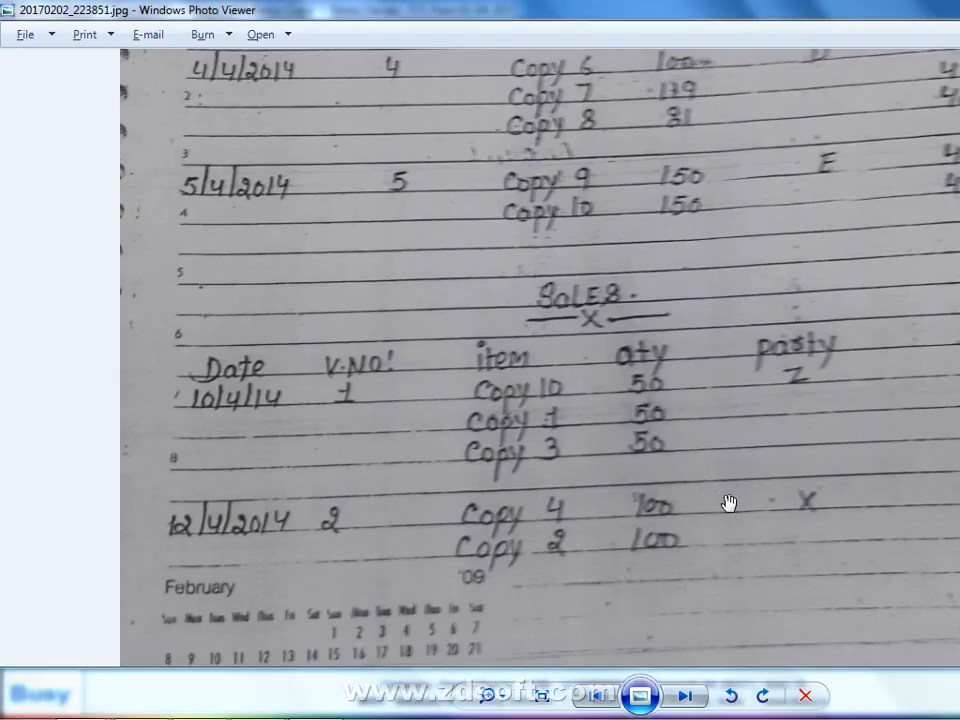
key(alt+Tab)
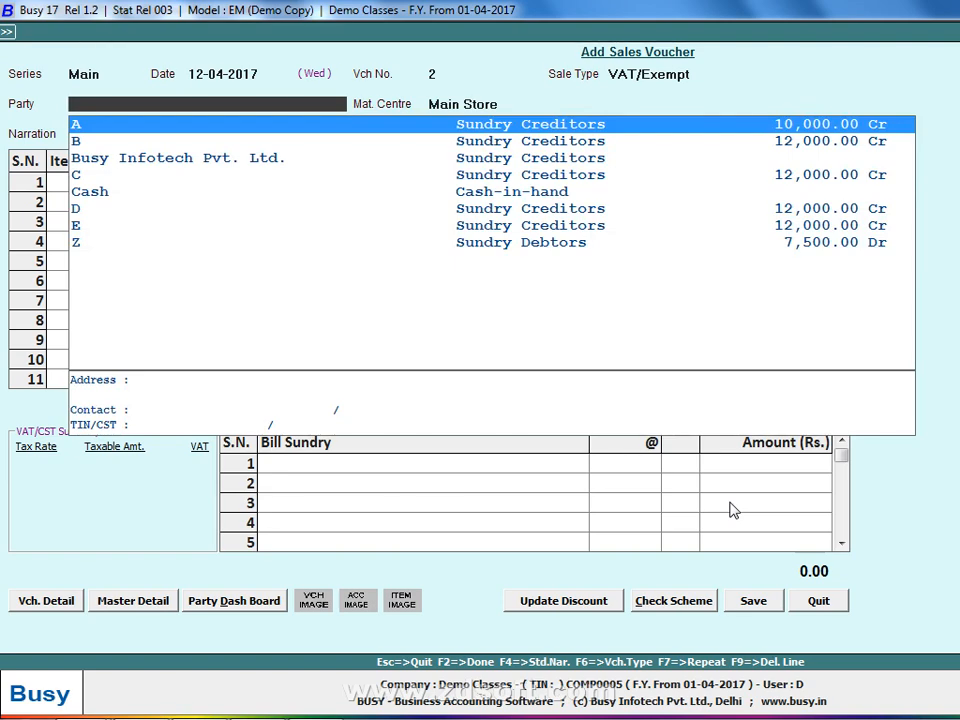
key(F3)
key(Return)
key(Return)
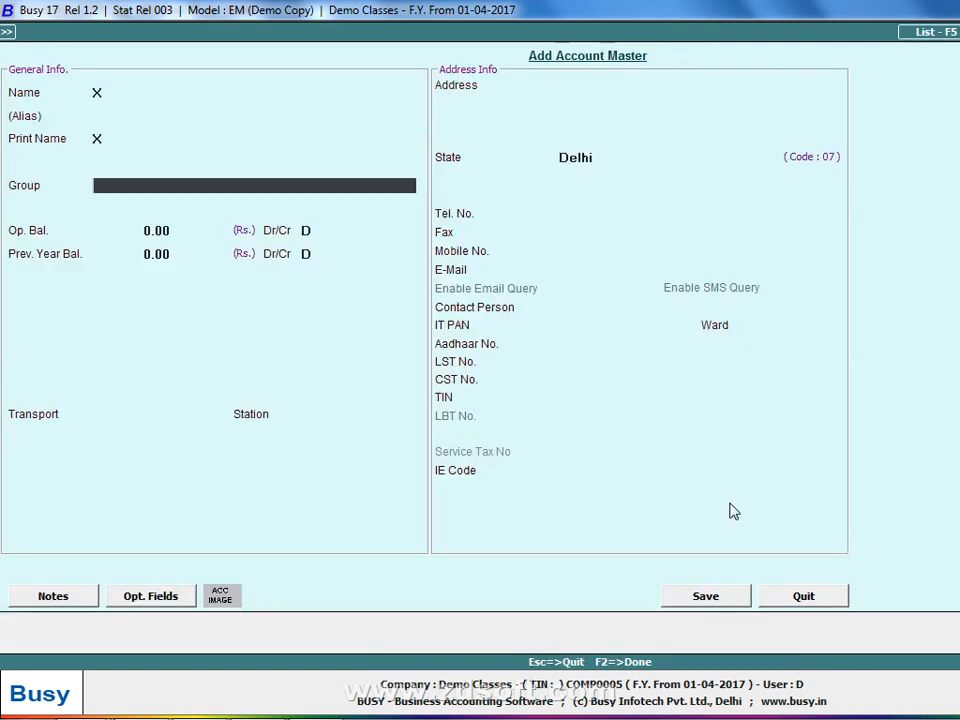
Assign party X to Sundry Debtors, disable bill-by-bill balancing, and save the account.
text(sun)
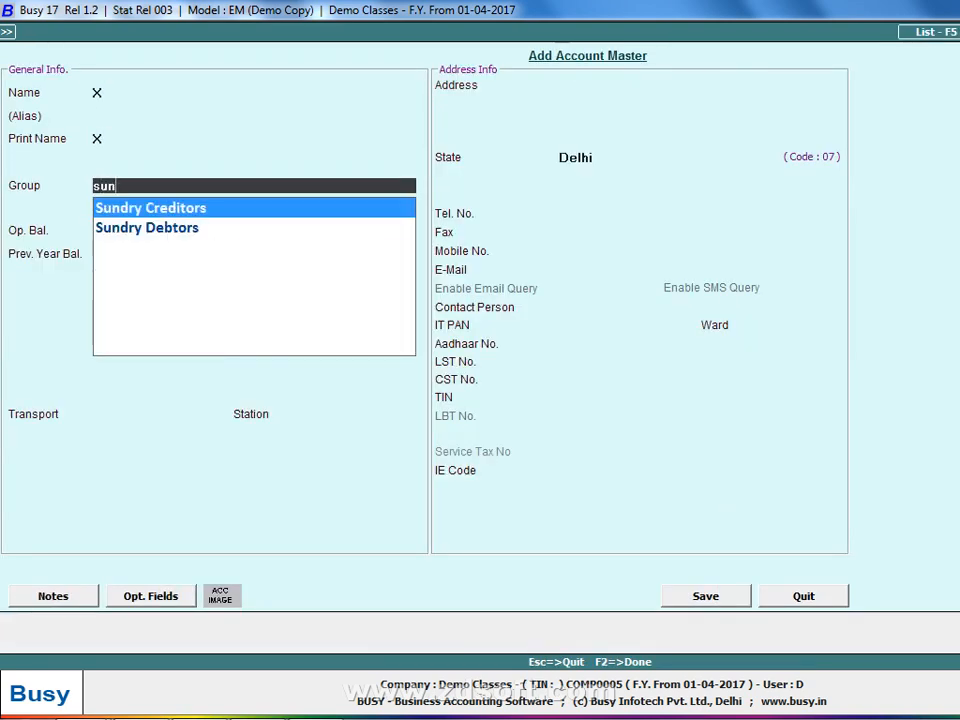
key(Down)
key(Return)
key(Return)
key(Return)
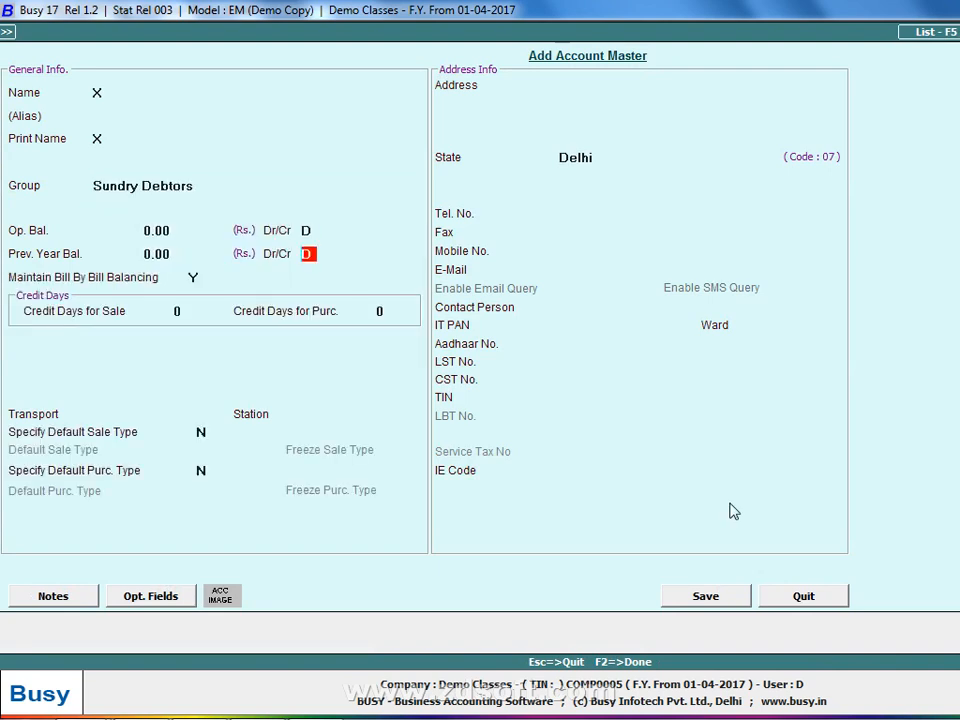
key(Return)
text(N)
key(F2)
key(Return)
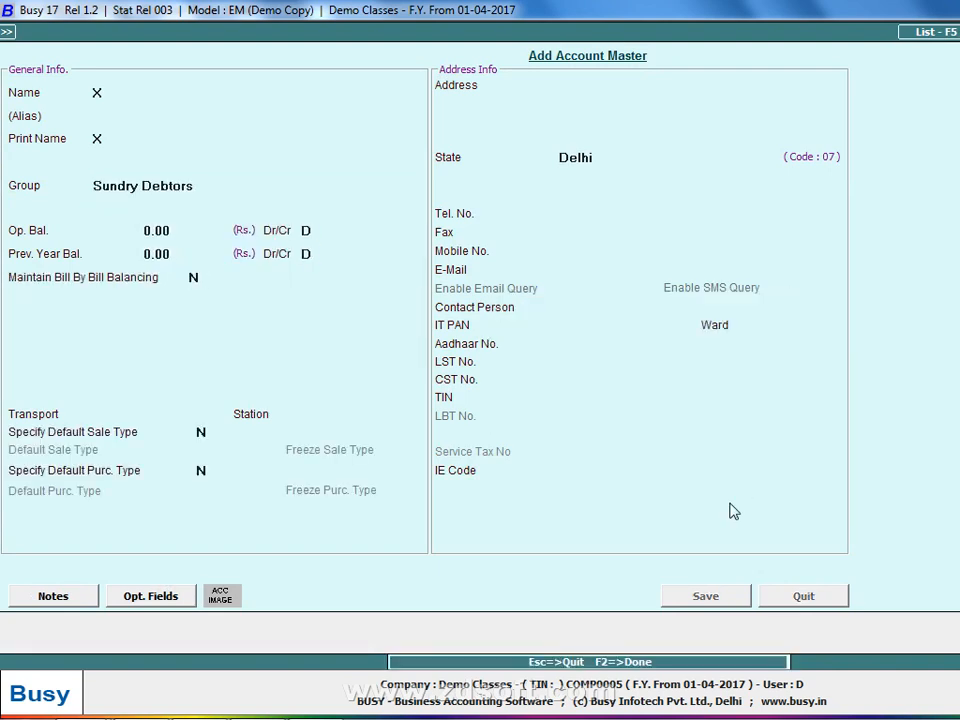
Consult the notes for voucher 2's items and enter Copy -4 with a quantity of 100.
key(alt+Tab)
key(alt+Tab)
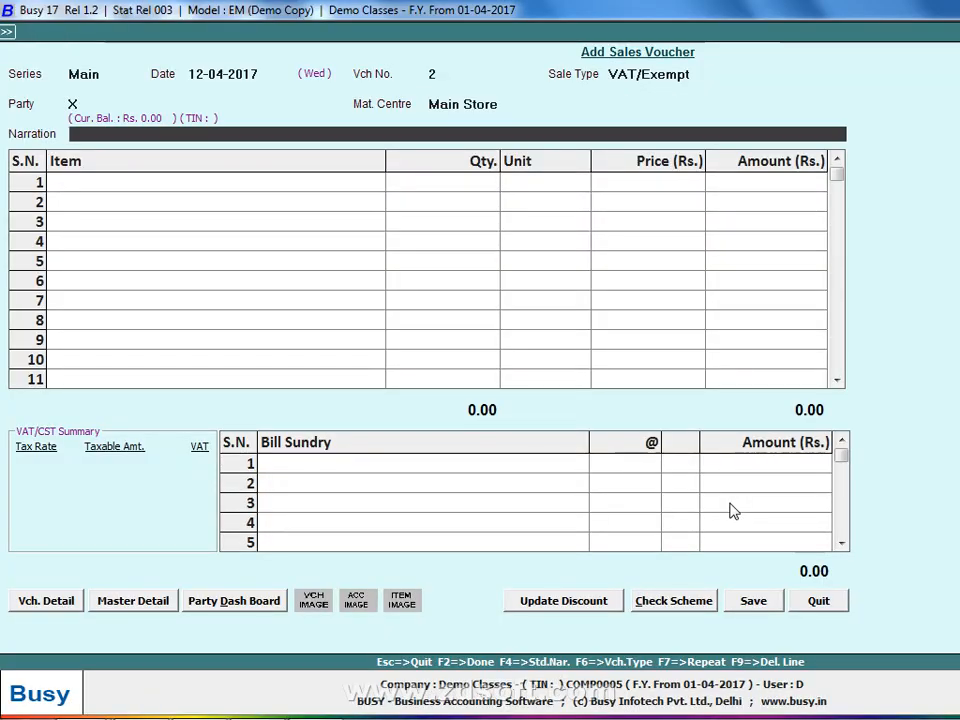
key(Return)
text(Copy -4)
key(Return)
text(100)
key(Return)
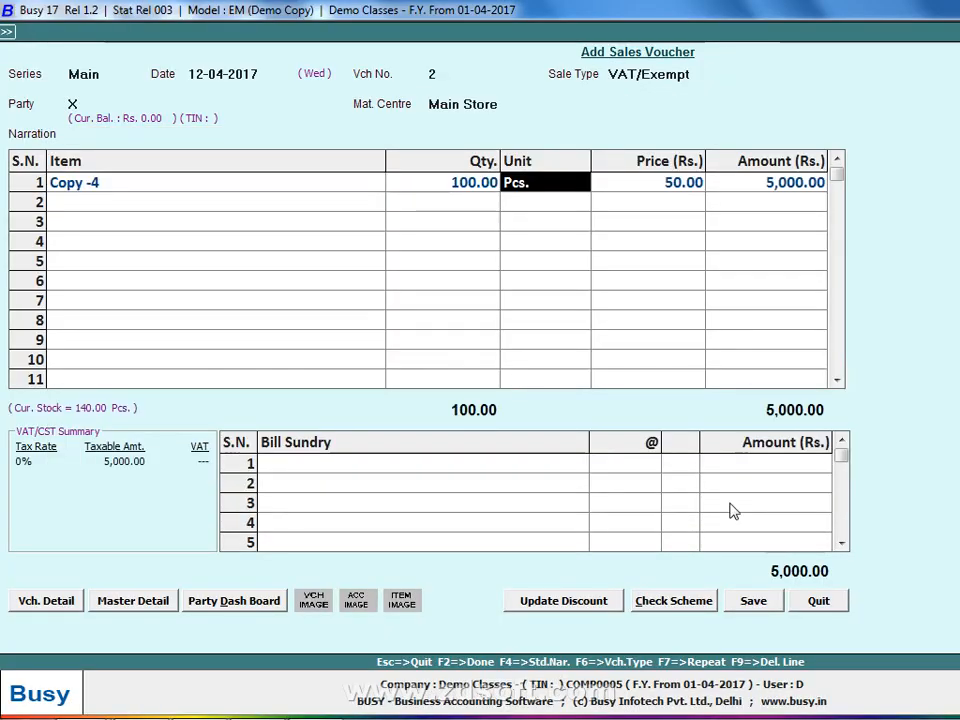
Add Copy-2 with a quantity of 100 as the second item.
key(Return)
key(Return)
key(Return)
text(2)
key(Return)
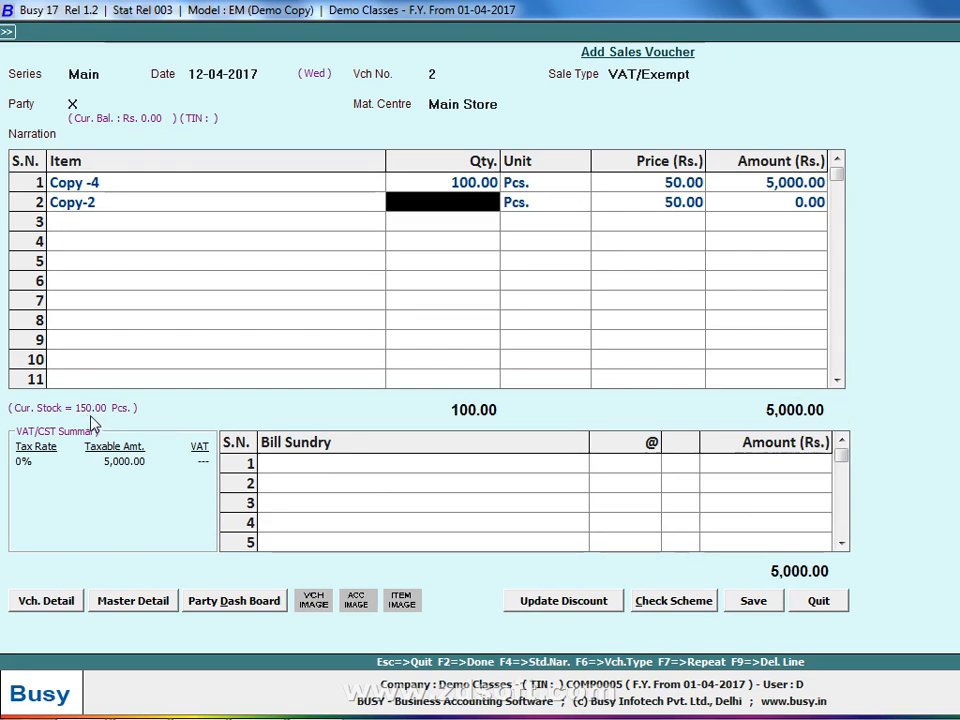
text(10)
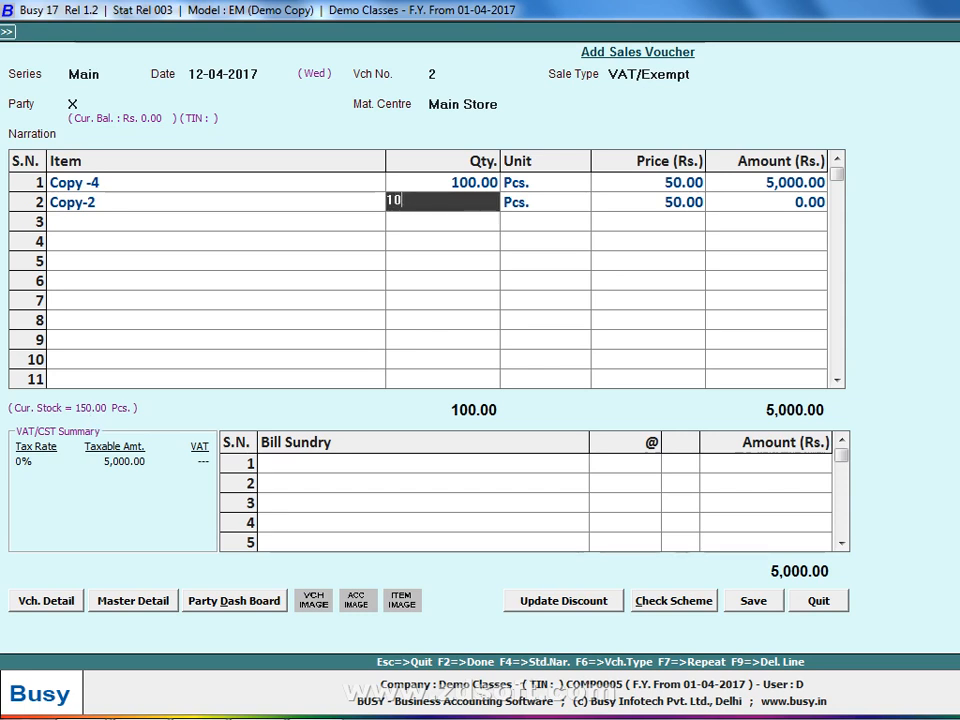
text(0)
key(Return)
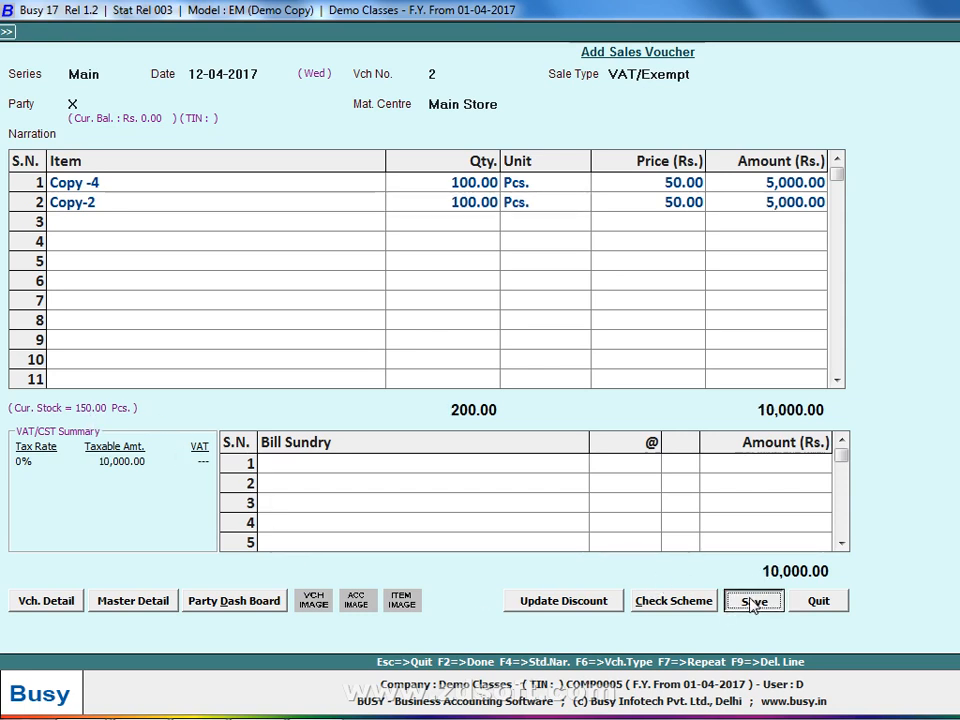
Save sales voucher 2, open its invoice printing options, and close them without printing.
click(754, 600)
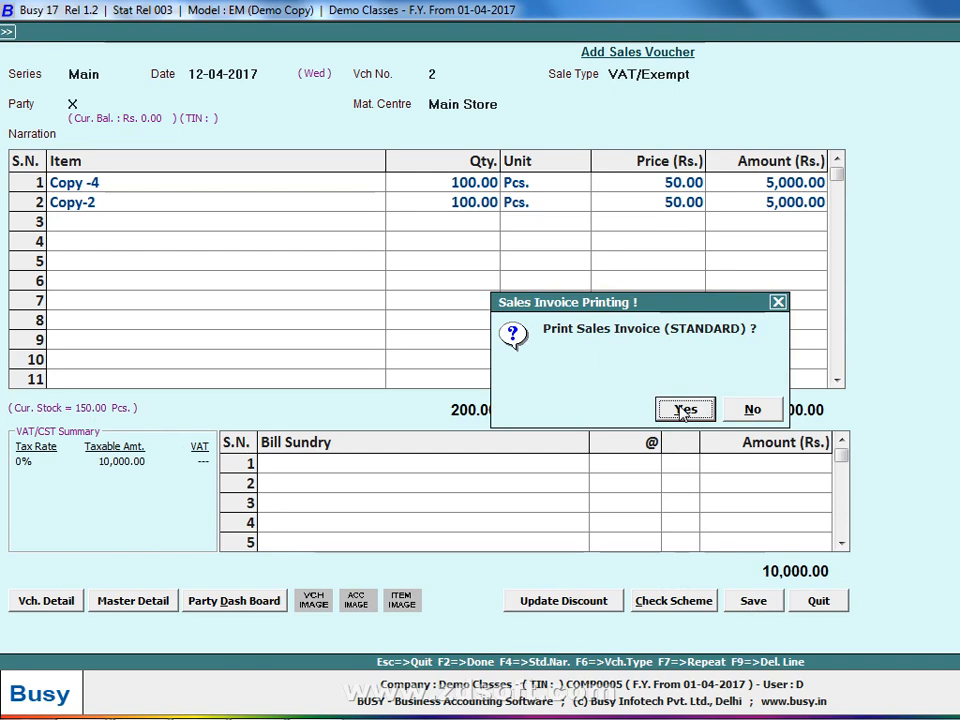
click(684, 410)
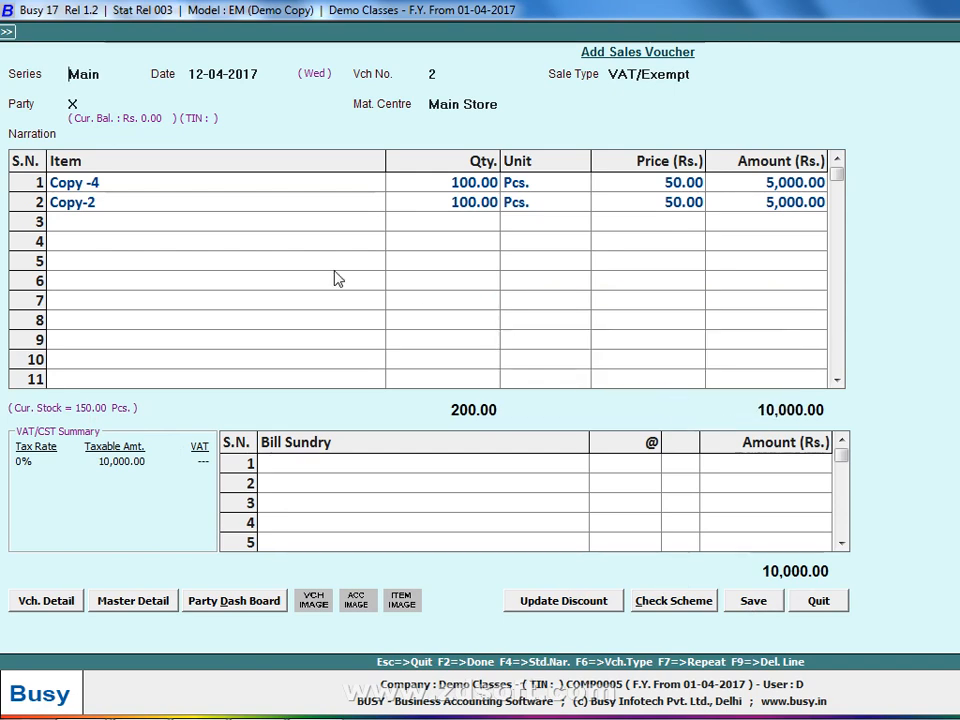
key(Escape)
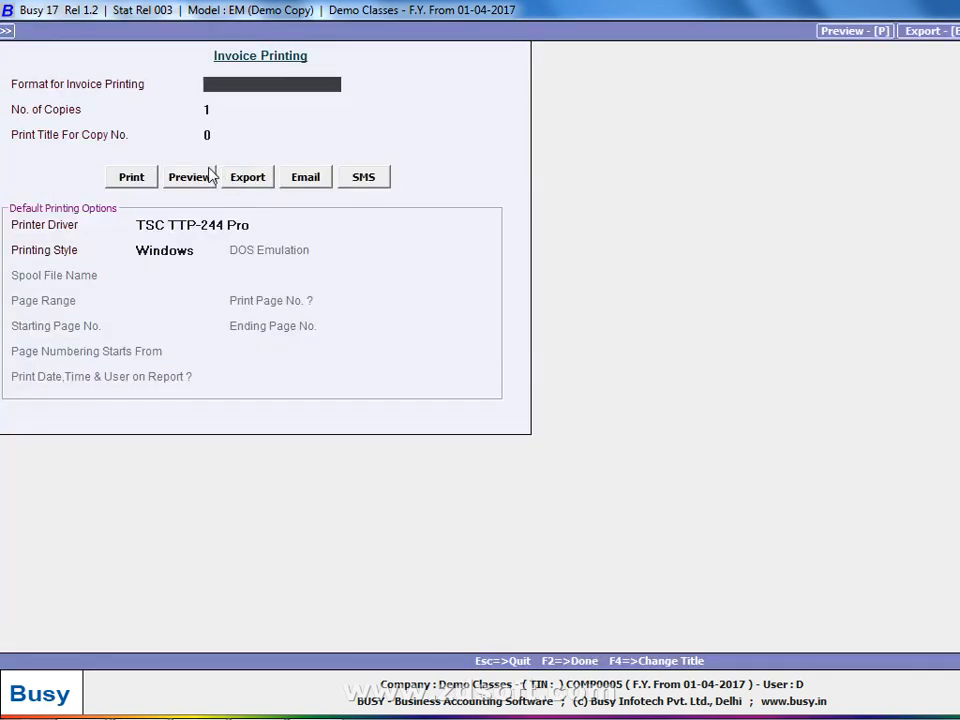
key(Escape)
mouse_move(462, 682)
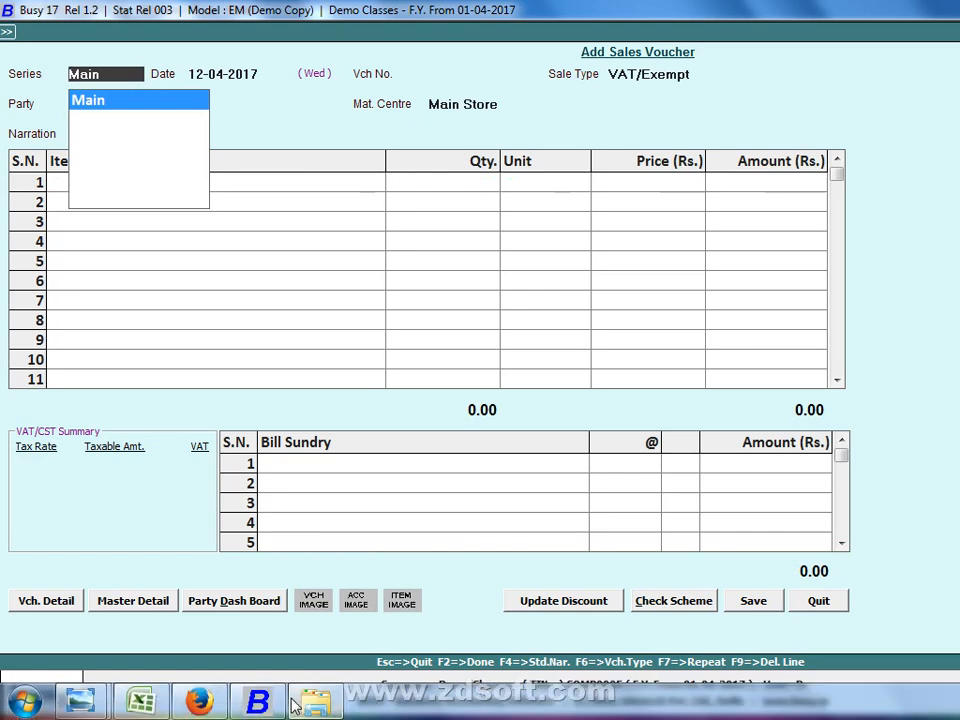